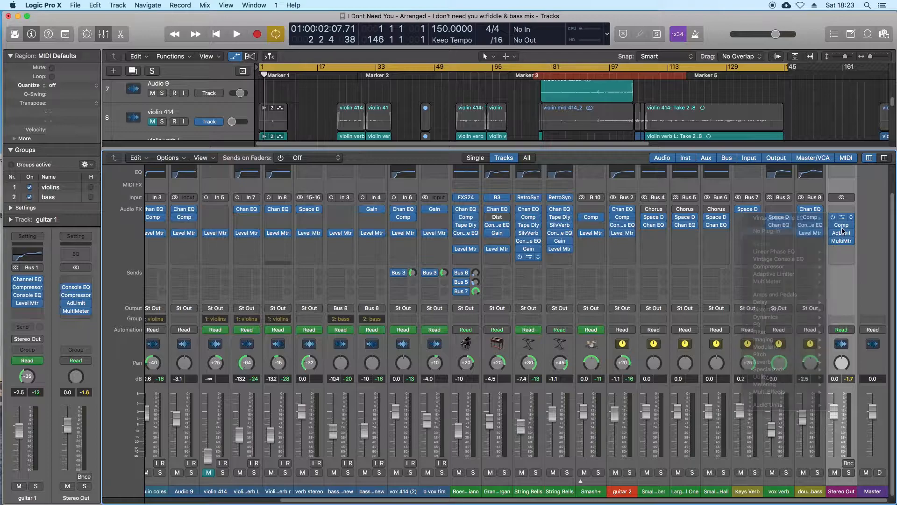
# Remove the Console EQ, Compressor and Adaptive Limiter from the Stereo Out channel, keeping the MultiMeter
pyautogui.click(851, 225)
pyautogui.click(818, 239)
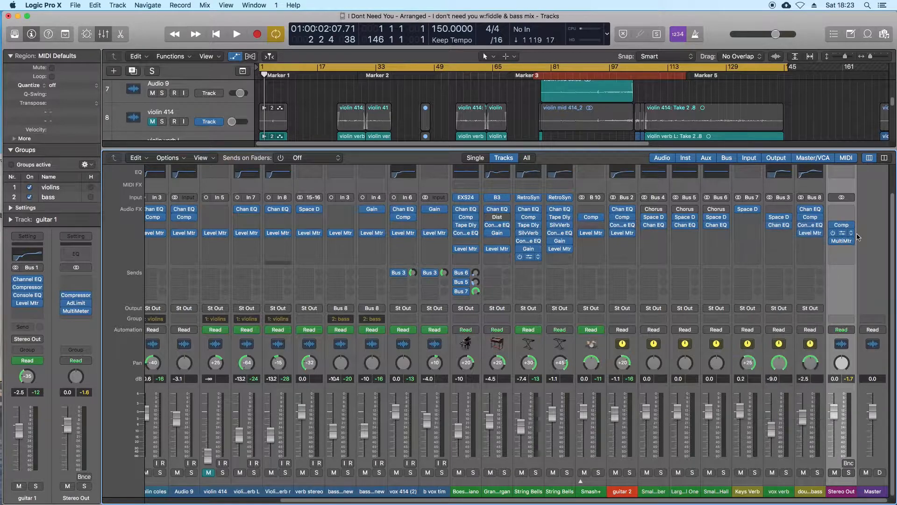
pyautogui.click(851, 233)
pyautogui.click(776, 247)
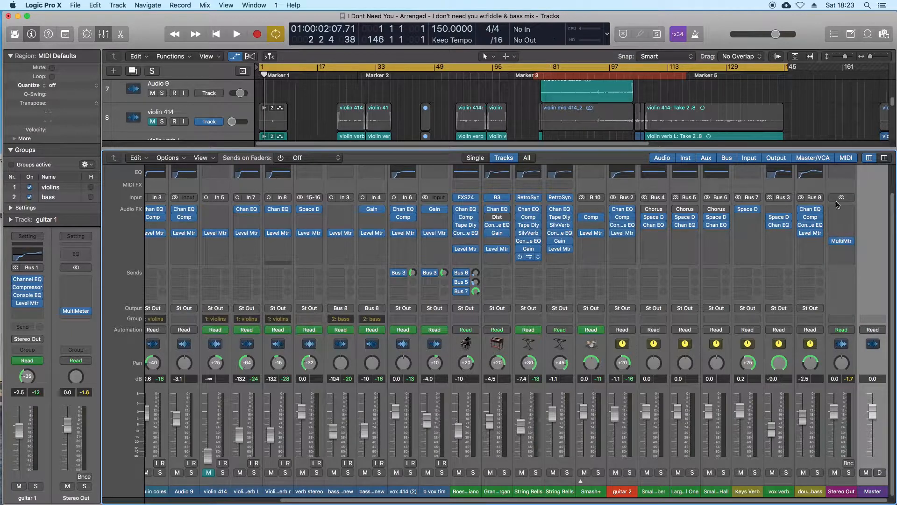
# Insert Slate Digital's stereo Virtual Mix Rack in the first Audio FX slot of the Stereo Out channel
pyautogui.click(842, 211)
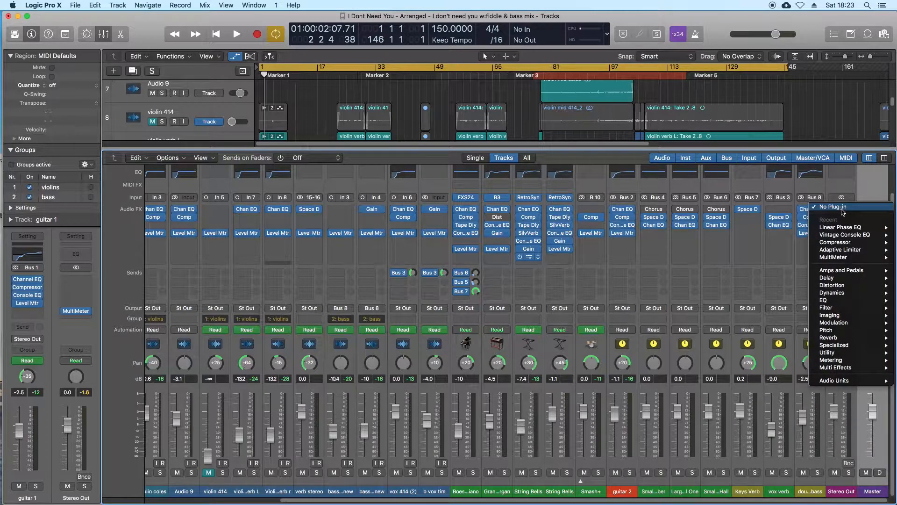
pyautogui.moveTo(847, 384)
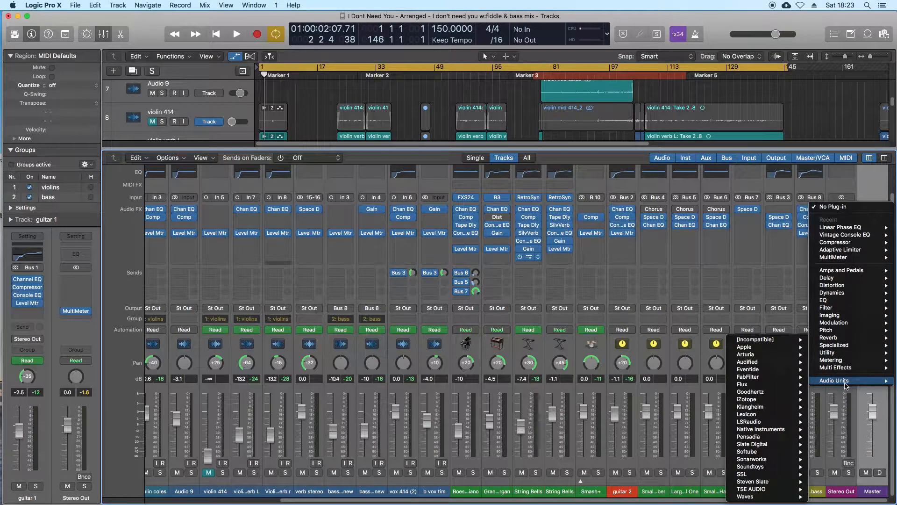
pyautogui.moveTo(767, 444)
pyautogui.moveTo(669, 438)
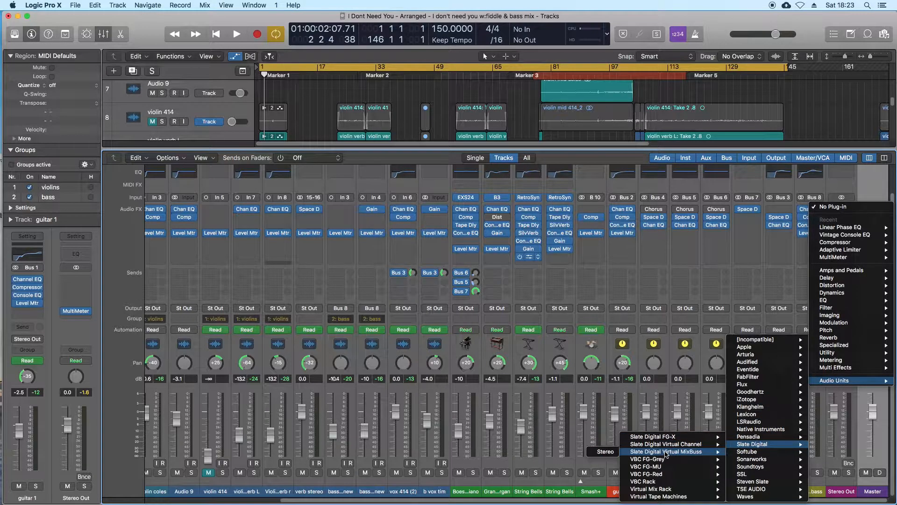
pyautogui.moveTo(656, 489)
pyautogui.click(592, 490)
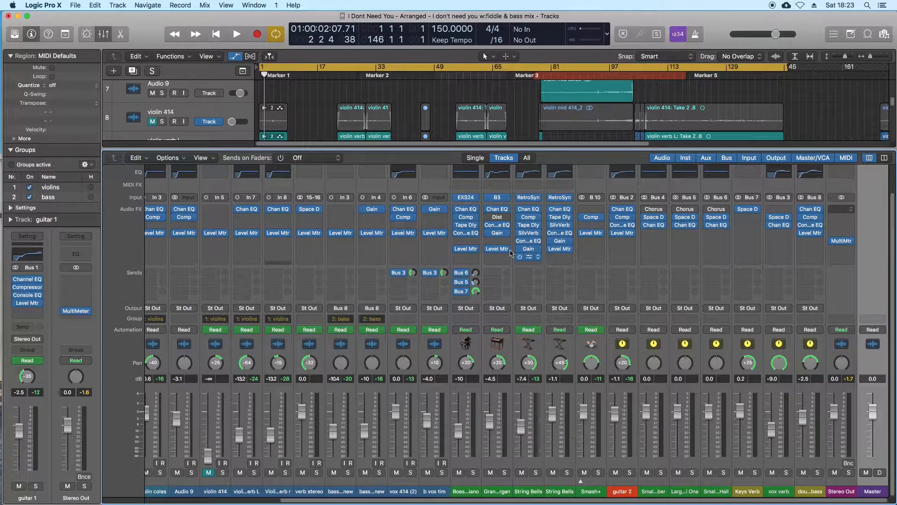
# Load the VCC MixBuss module into the rack's first slot, dismiss the FG-76 authorization request, and select the Brit N console
pyautogui.scroll(-5, 88, 244)
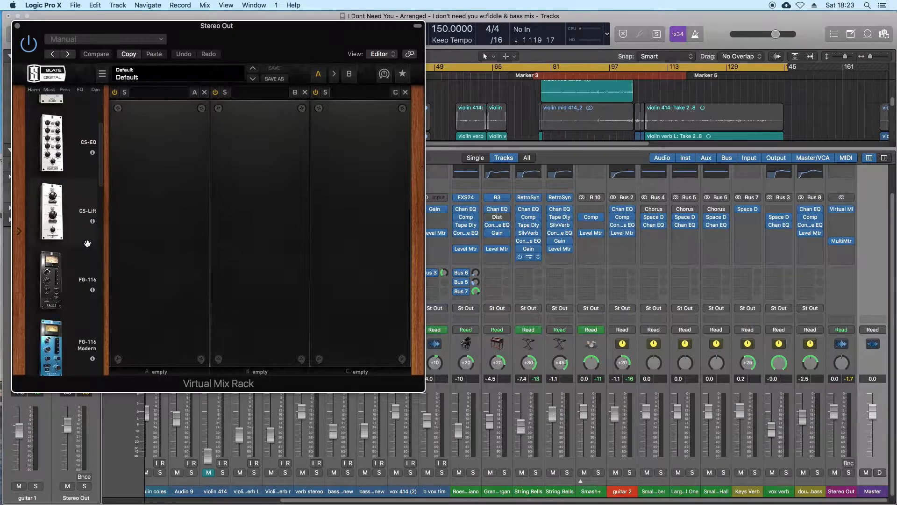
pyautogui.scroll(-10, 87, 243)
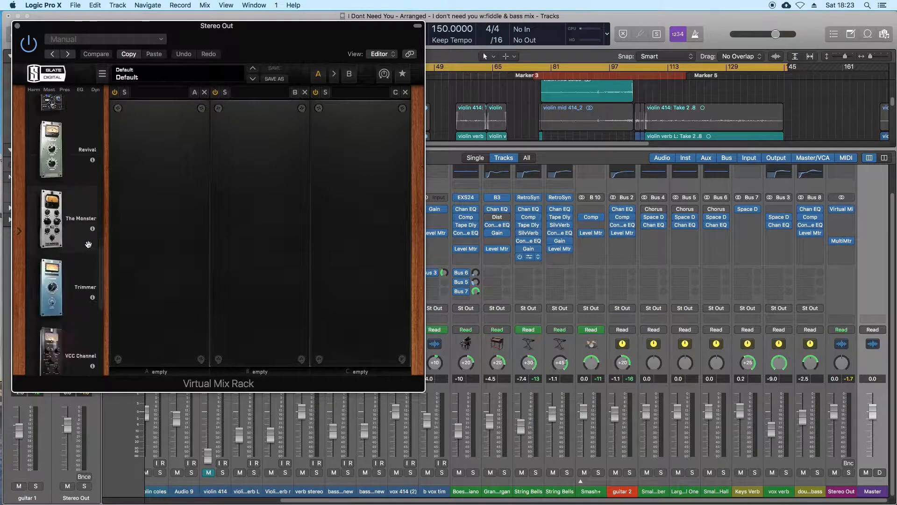
pyautogui.scroll(-5, 88, 244)
pyautogui.moveTo(51, 239); pyautogui.dragTo(169, 283)
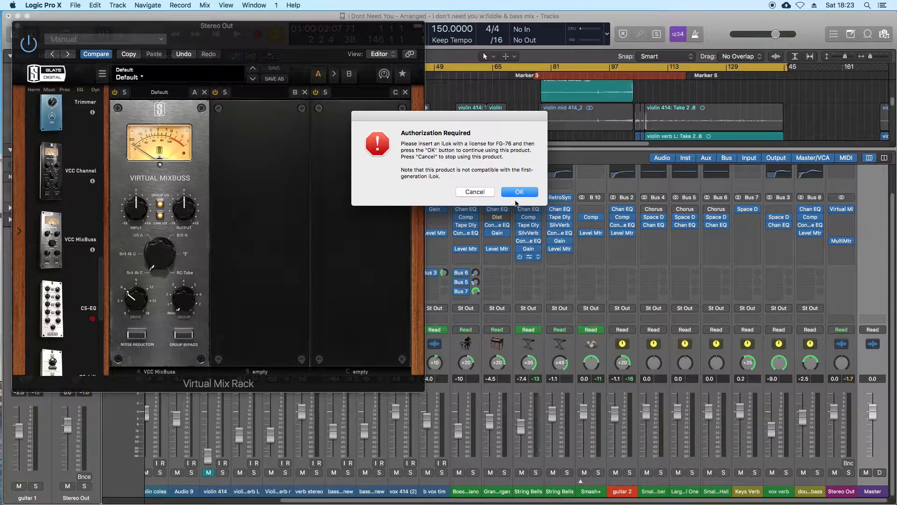
pyautogui.click(483, 192)
pyautogui.moveTo(153, 260); pyautogui.dragTo(173, 212)
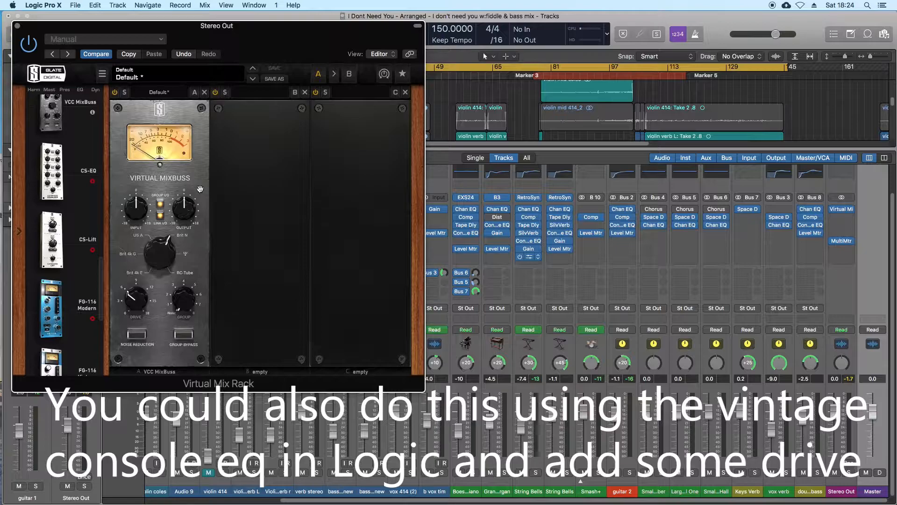
# Add the Revival module to the rack's second slot and reposition the plug-in window
pyautogui.scroll(-5, 78, 237)
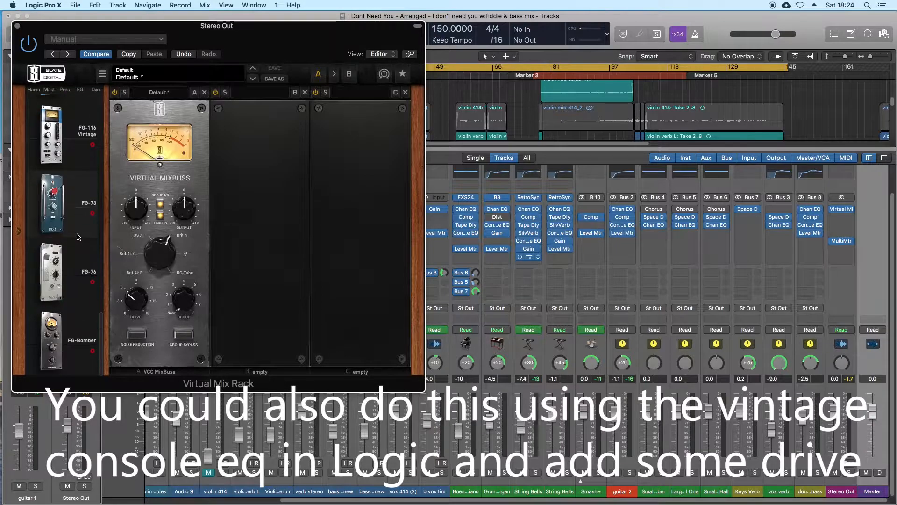
pyautogui.scroll(-6, 78, 237)
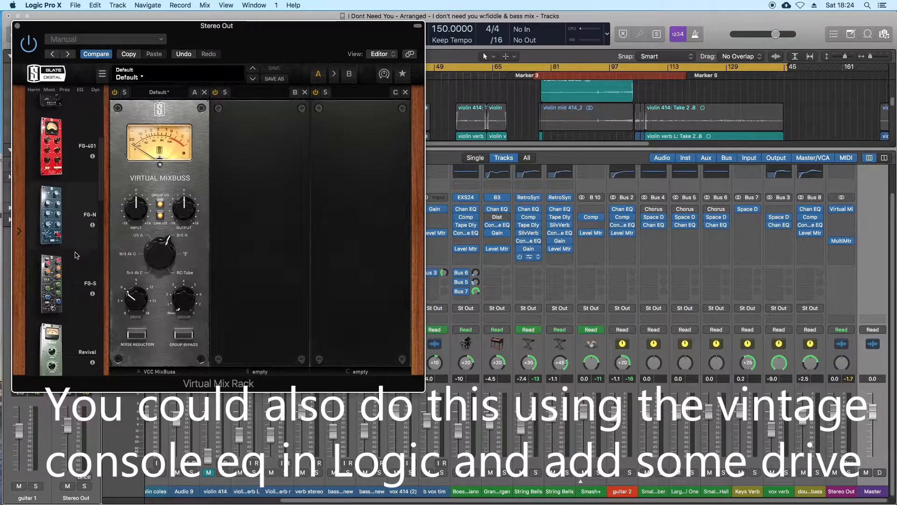
pyautogui.doubleClick(62, 255)
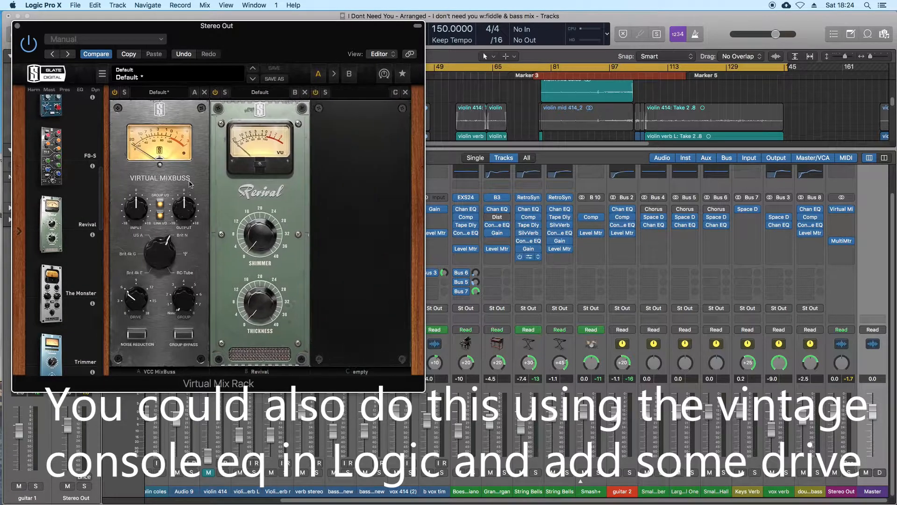
pyautogui.moveTo(314, 61); pyautogui.dragTo(478, 52)
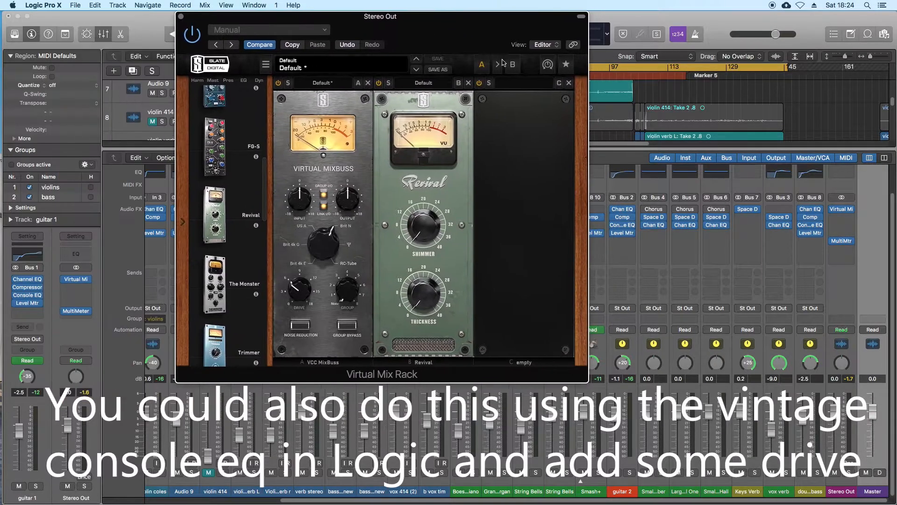
# Play the song while raising Revival's Shimmer slightly and its Thickness to about 3.38
pyautogui.press('space')
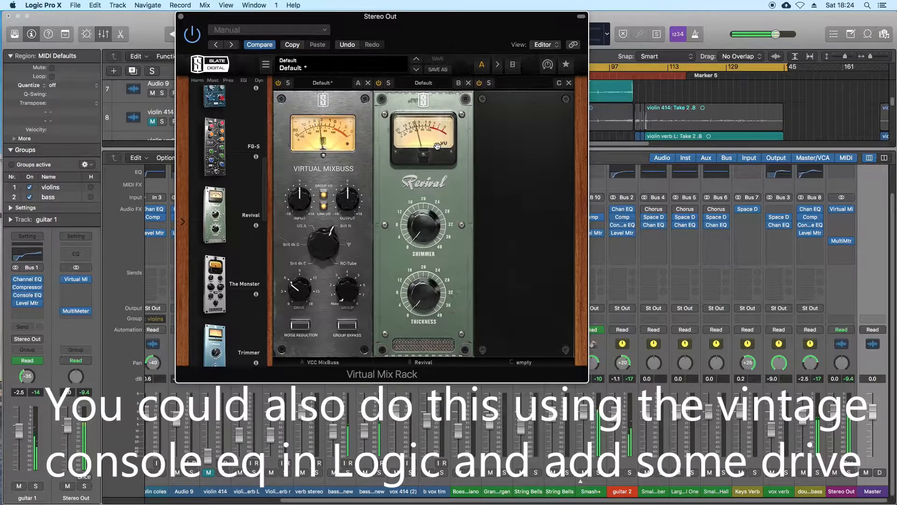
pyautogui.moveTo(425, 233); pyautogui.dragTo(429, 216)
pyautogui.moveTo(420, 292); pyautogui.dragTo(421, 296)
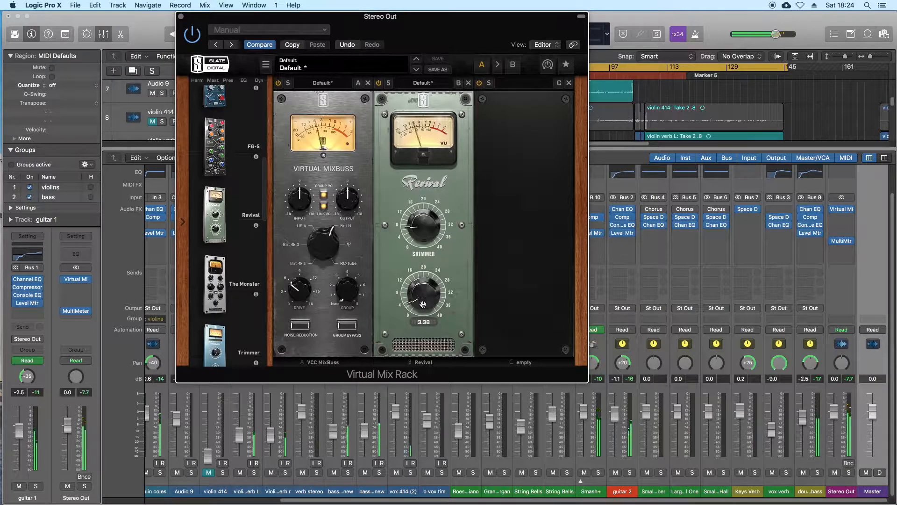
# Find the FG-N equalizer in the module list and add it to the rack's third slot
pyautogui.scroll(-5, 251, 267)
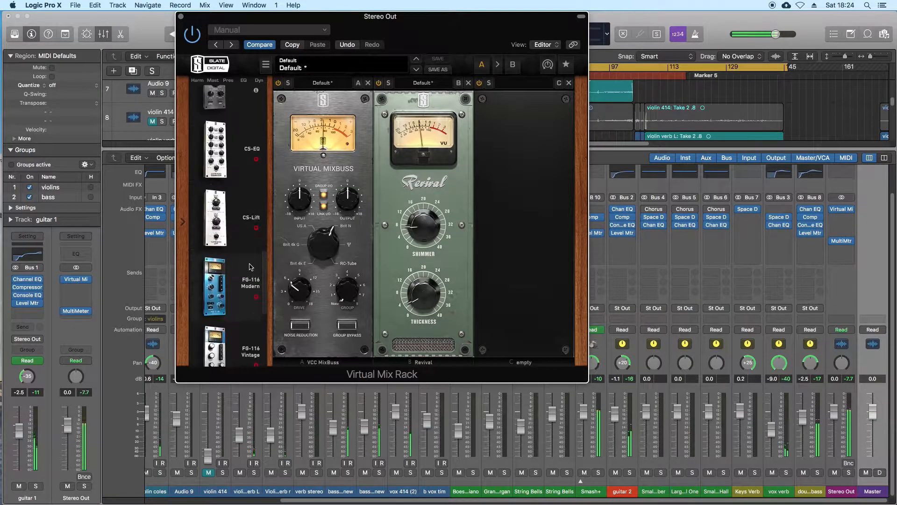
pyautogui.scroll(-4, 249, 266)
pyautogui.scroll(4, 249, 267)
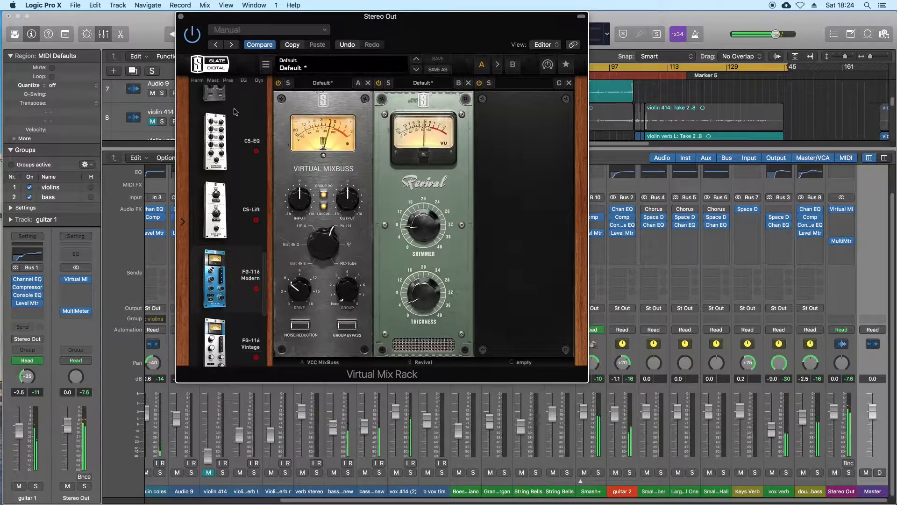
pyautogui.scroll(-15, 232, 273)
pyautogui.scroll(8, 234, 271)
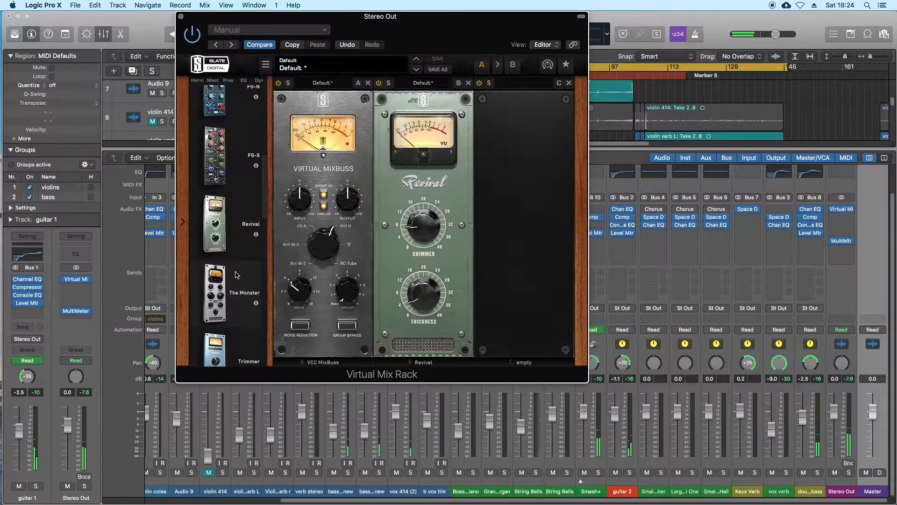
pyautogui.moveTo(207, 201); pyautogui.dragTo(556, 142)
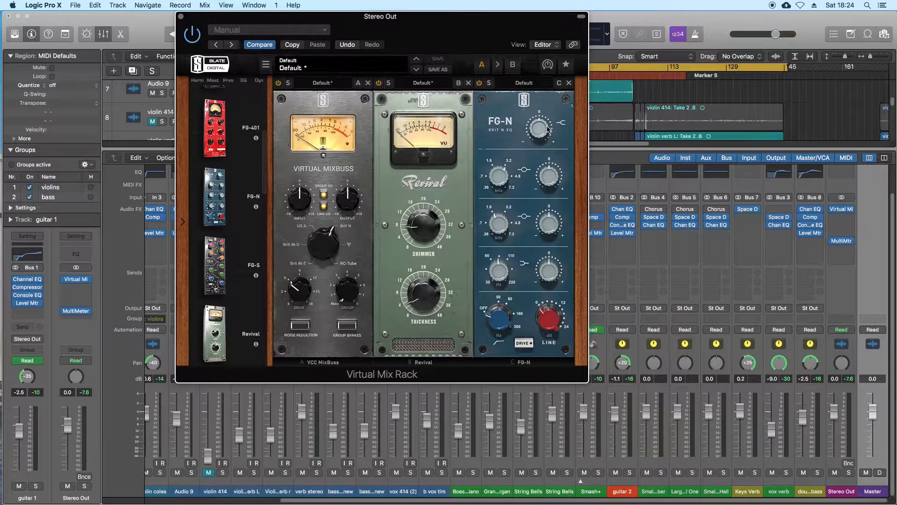
# During playback, boost the FG-N's high shelf by about 1 dB and compare the mix with the rack bypassed and active
pyautogui.press('space')
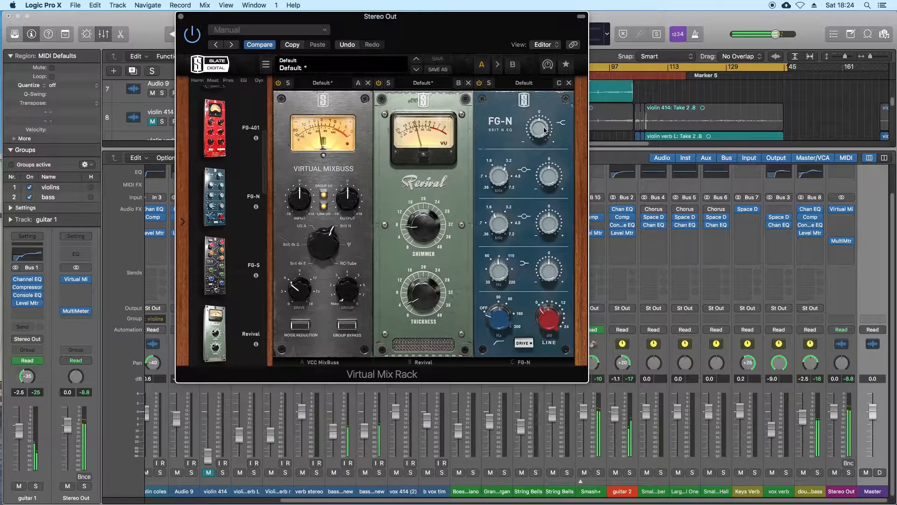
pyautogui.scroll(2, 546, 129)
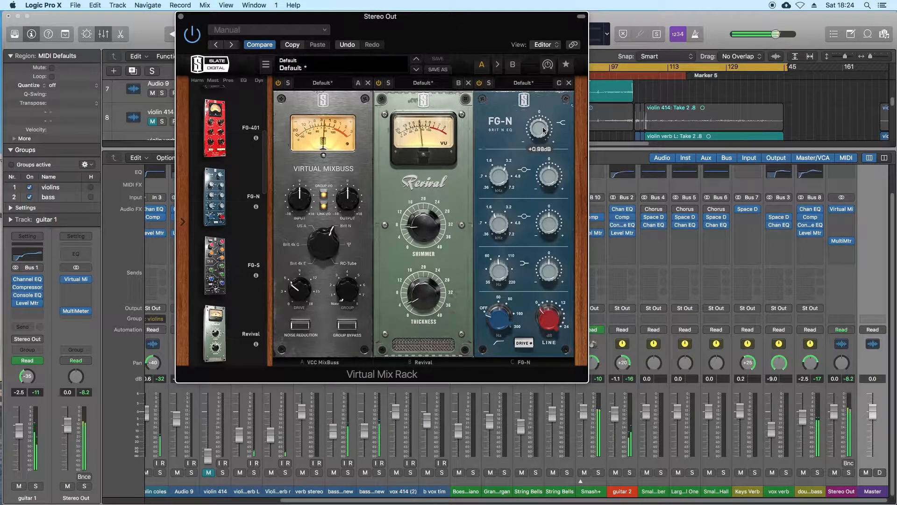
pyautogui.click(193, 35)
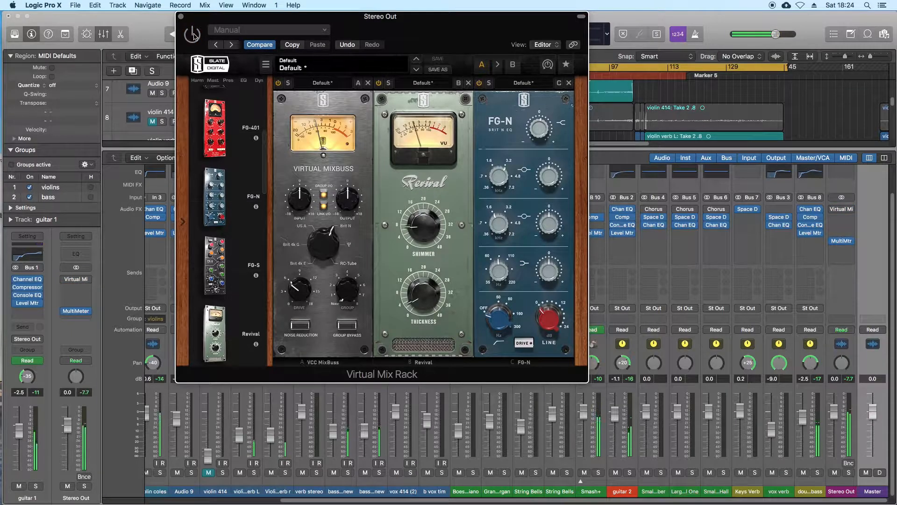
pyautogui.click(192, 34)
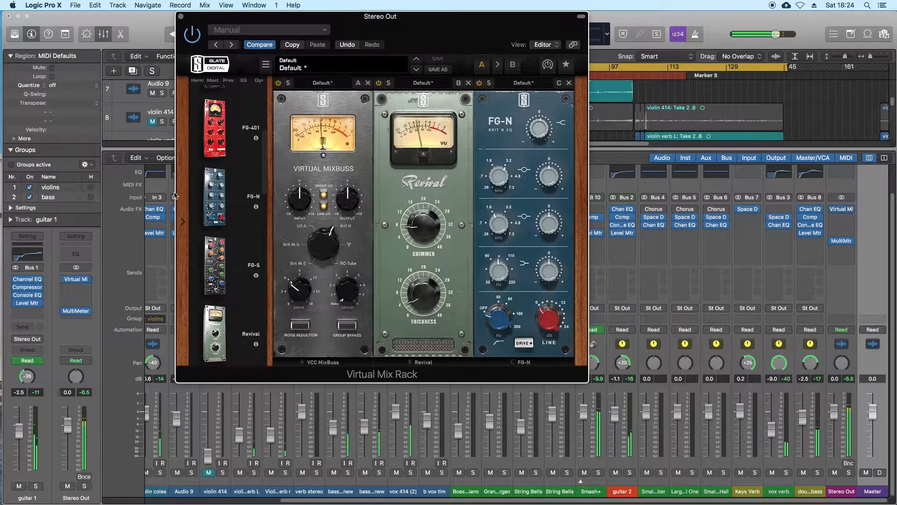
# Add a Trimmer module after the FG-N with trim at -0.98 dB, compare the bypassed sound during playback, and close the rack
pyautogui.scroll(-7, 243, 216)
pyautogui.moveTo(220, 178); pyautogui.dragTo(627, 234)
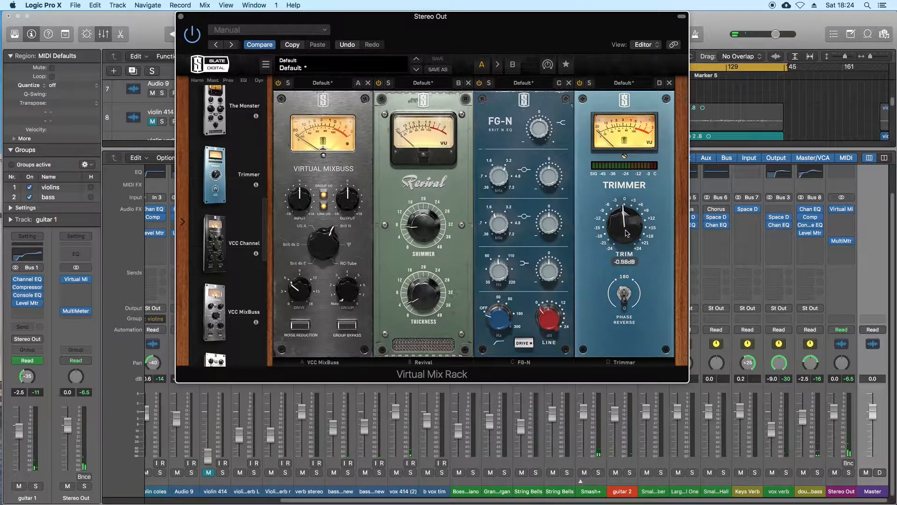
pyautogui.press('space')
pyautogui.click(192, 37)
pyautogui.scroll(-5, 220, 219)
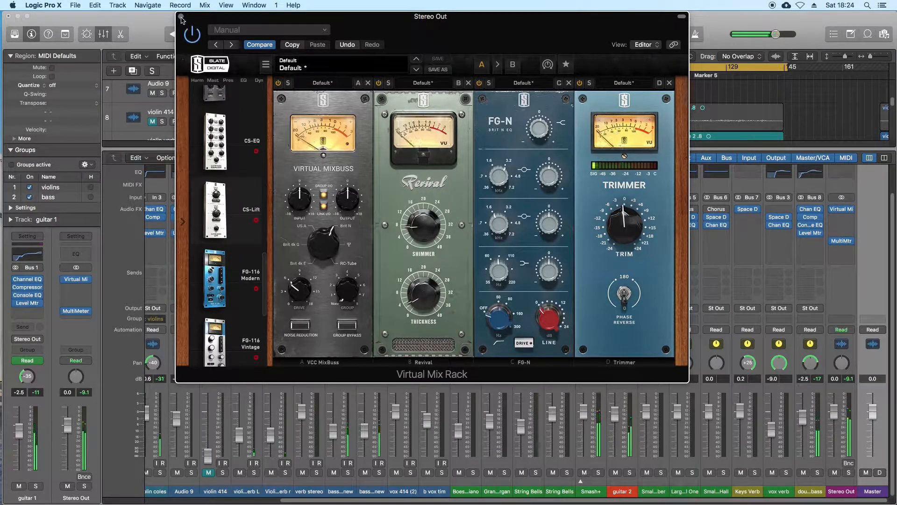
pyautogui.click(180, 17)
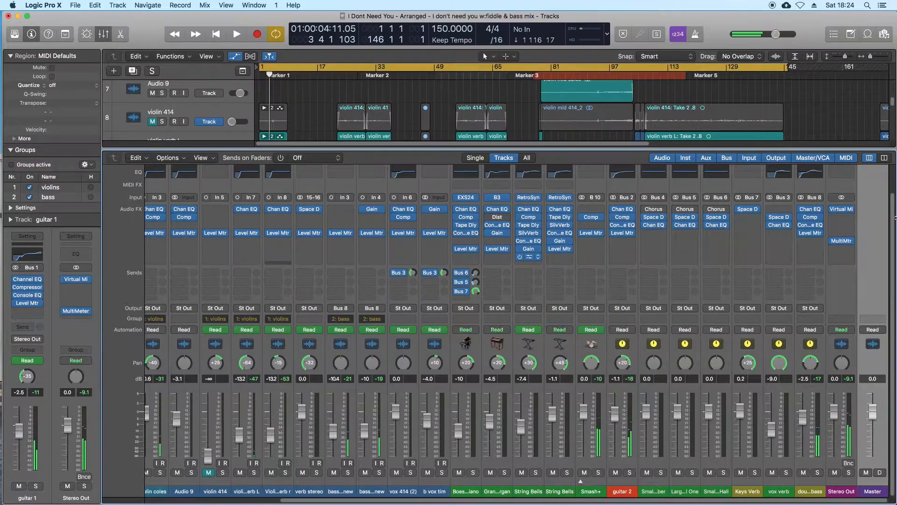
# Insert Slate Digital's stereo VBC FG-Grey compressor in the Stereo Out slot directly after the Virtual Mix Rack
pyautogui.click(845, 219)
pyautogui.moveTo(837, 302)
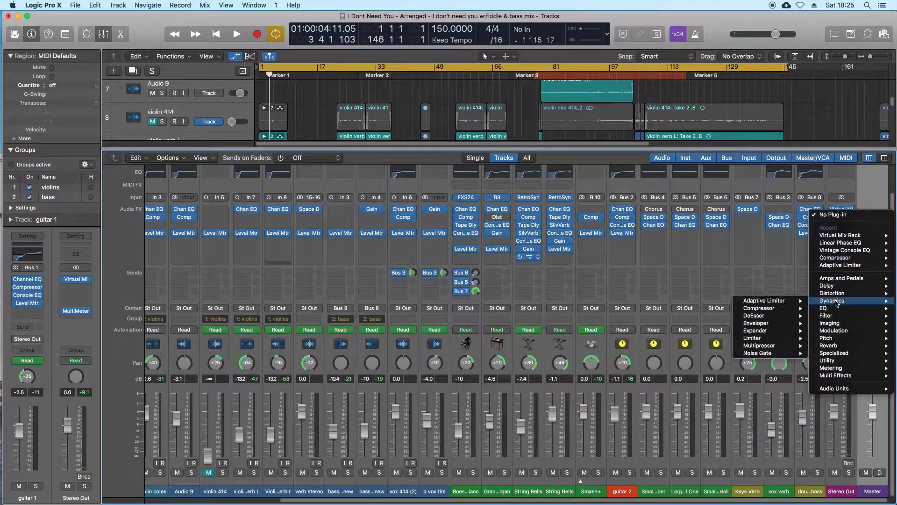
pyautogui.moveTo(836, 394)
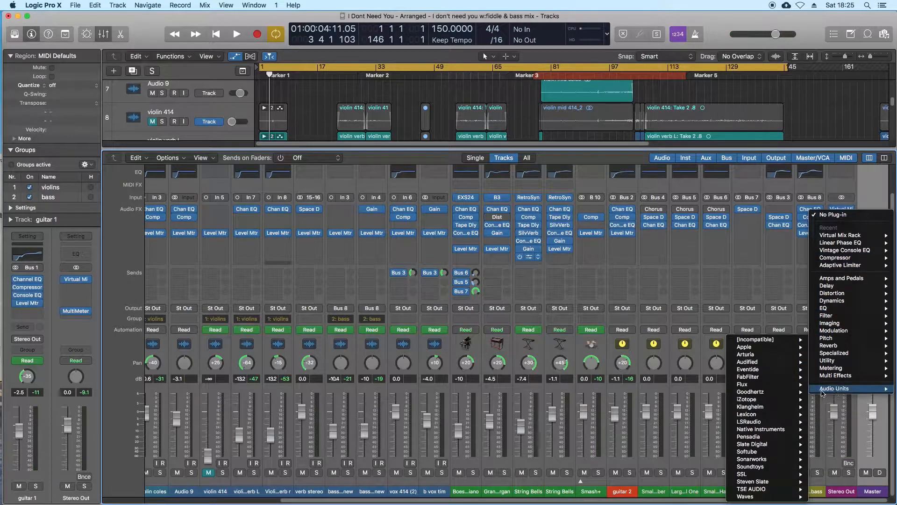
pyautogui.moveTo(778, 395)
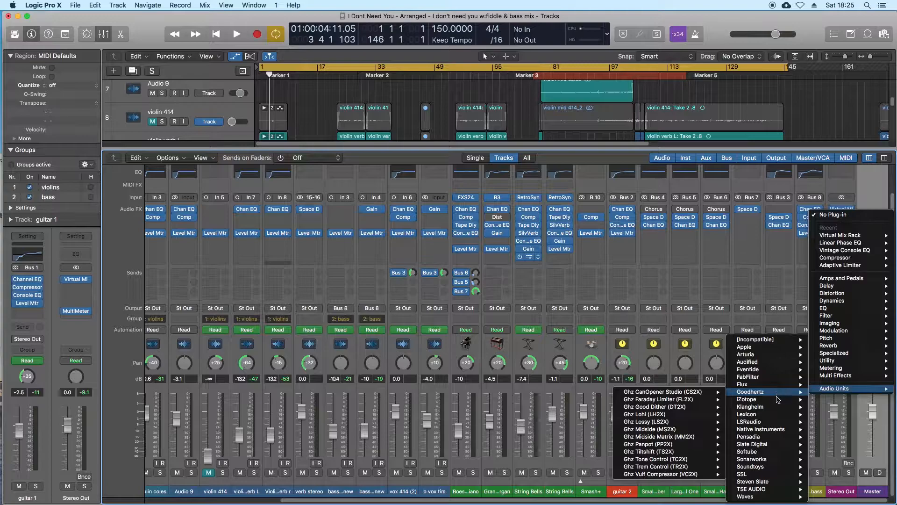
pyautogui.moveTo(780, 446)
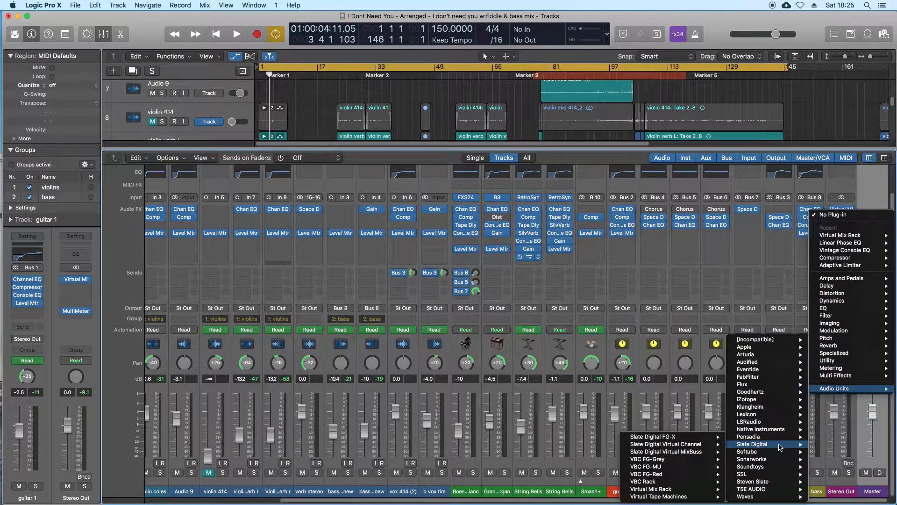
pyautogui.moveTo(654, 458)
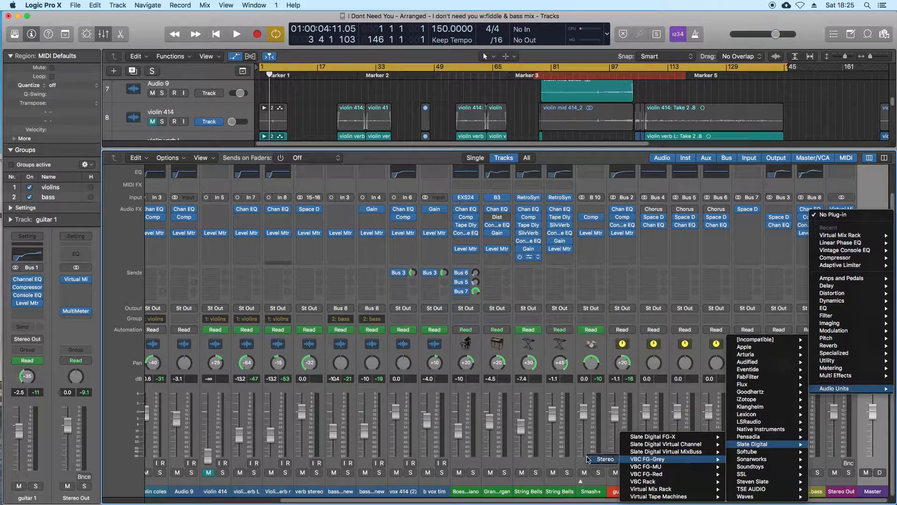
pyautogui.click(589, 459)
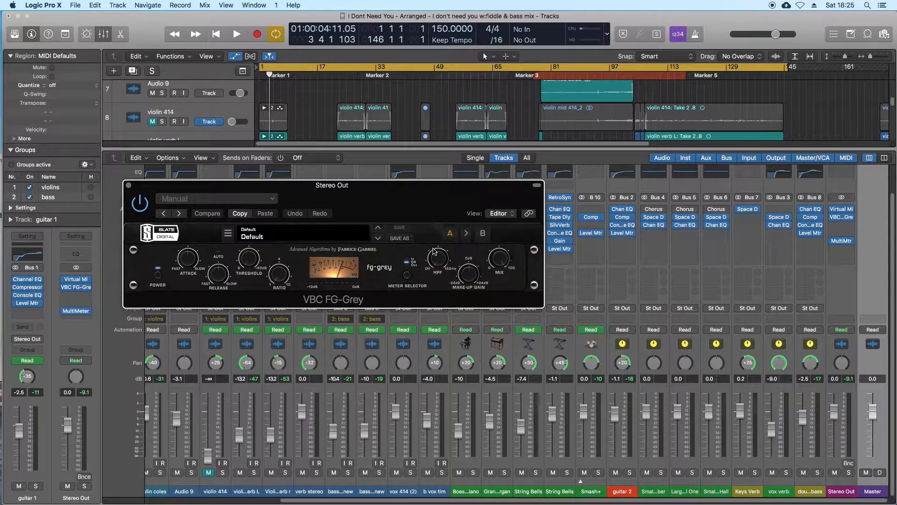
# During playback, set the FG-Grey's attack to 10.0 and release to 0.4, and lower its threshold until the compressor engages
pyautogui.moveTo(394, 214); pyautogui.dragTo(493, 228)
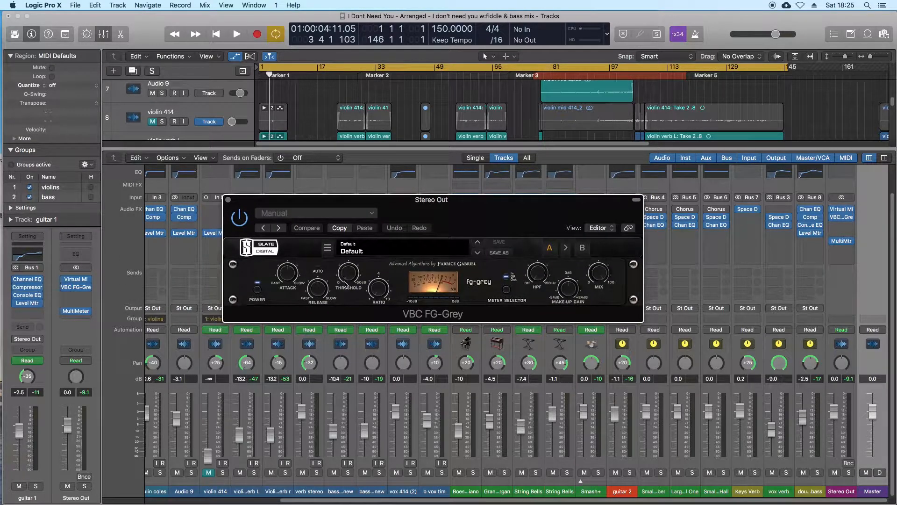
pyautogui.press('space')
pyautogui.moveTo(384, 288); pyautogui.dragTo(396, 243)
pyautogui.moveTo(314, 291); pyautogui.dragTo(319, 278)
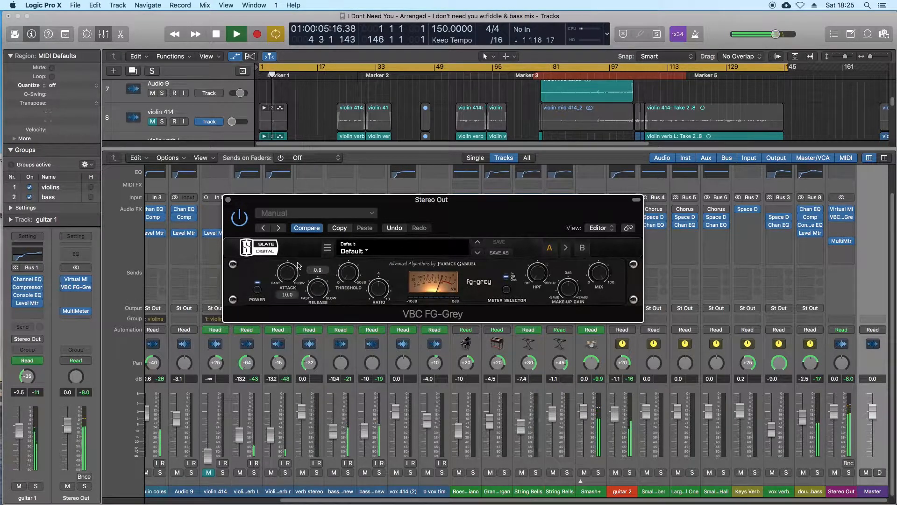
pyautogui.moveTo(321, 293); pyautogui.dragTo(321, 335)
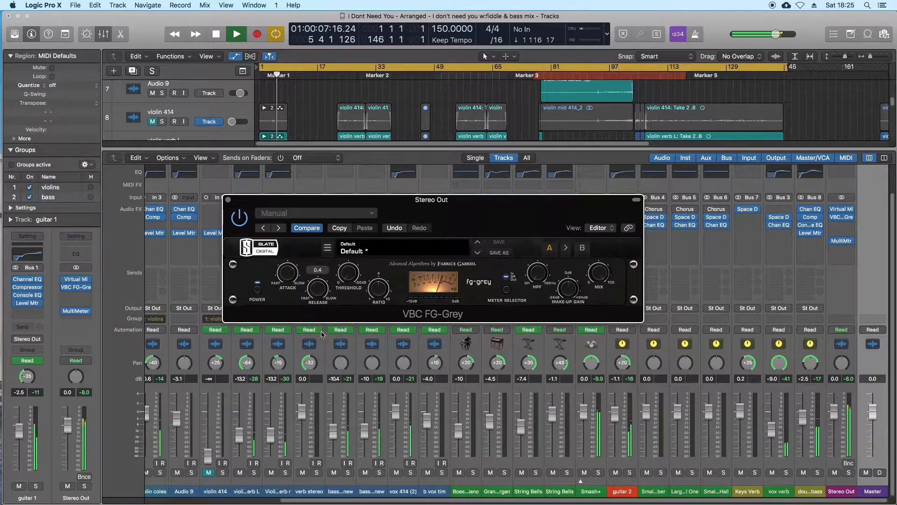
pyautogui.moveTo(351, 275); pyautogui.dragTo(360, 243)
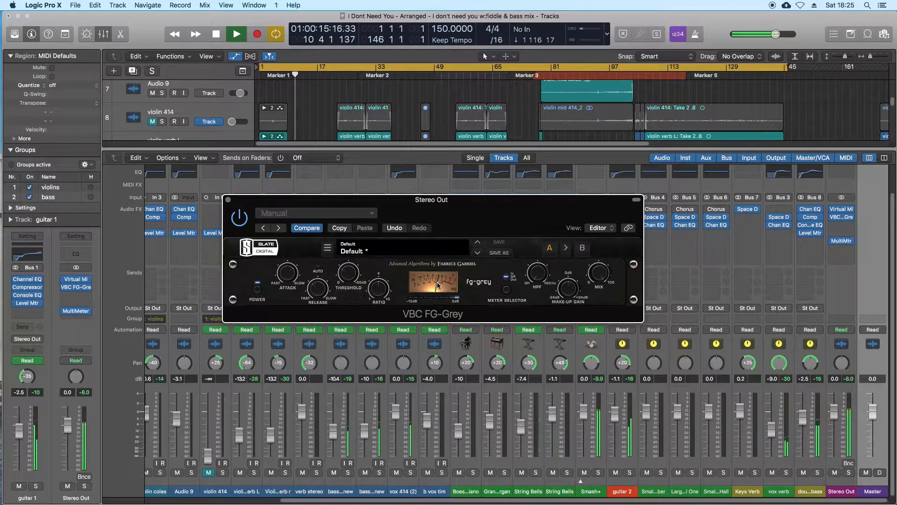
pyautogui.press('space')
# Adjust the FG-Grey's high-pass filter and set its threshold to -17.4 dB while playing the song from the start
pyautogui.moveTo(540, 273); pyautogui.dragTo(546, 249)
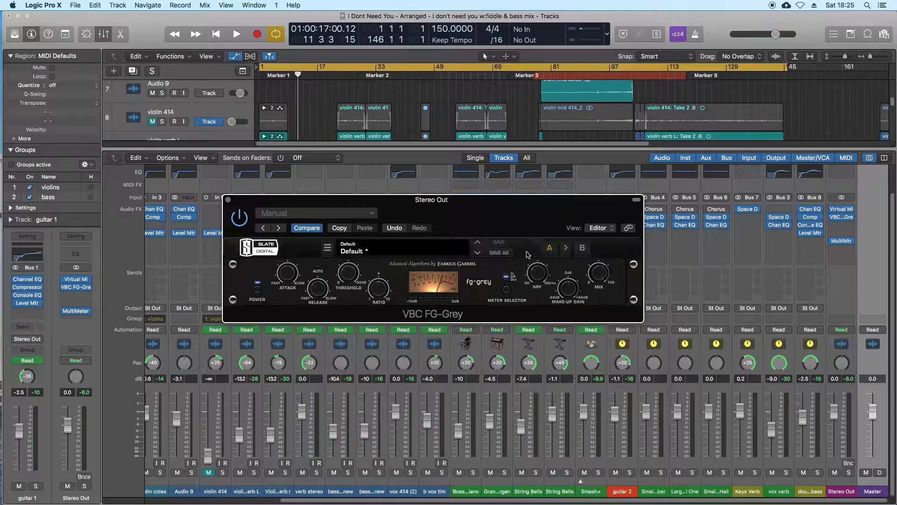
pyautogui.moveTo(528, 275)
pyautogui.press('Return')
pyautogui.press('space')
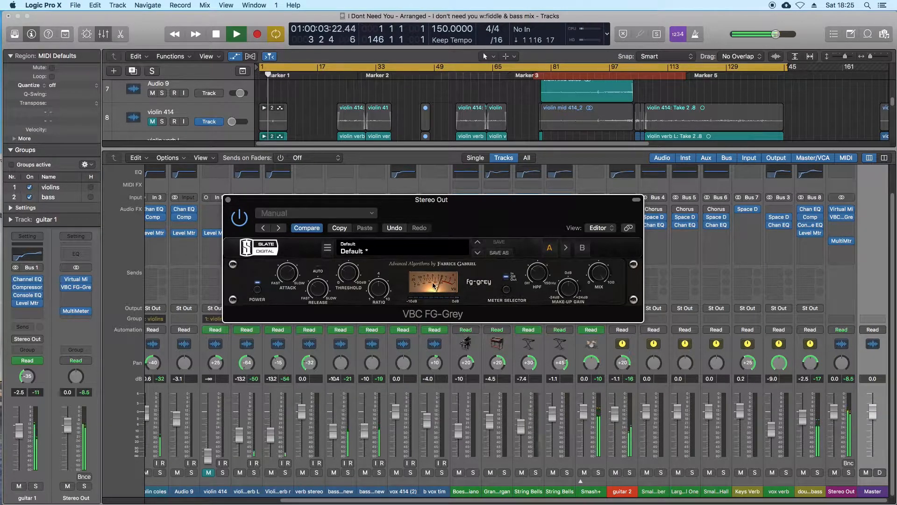
pyautogui.press('space')
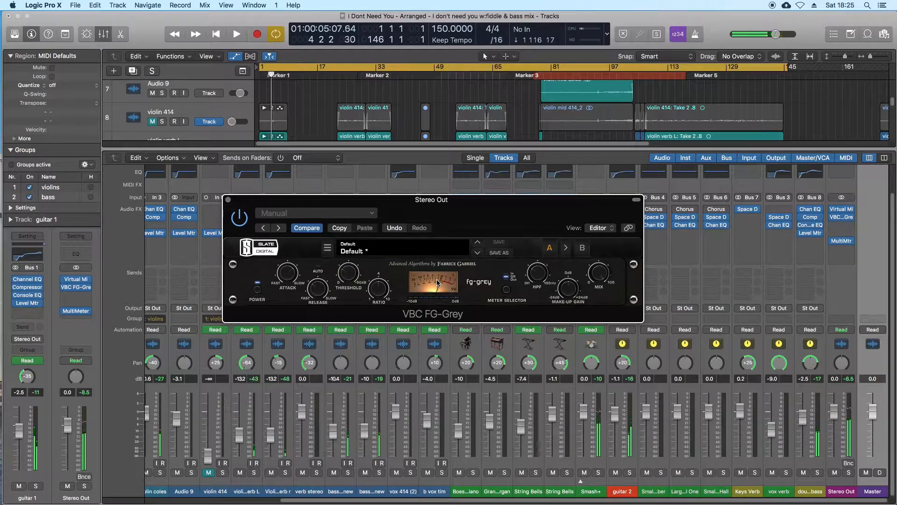
pyautogui.press('Return')
pyautogui.press('space')
pyautogui.moveTo(354, 277)
pyautogui.moveTo(354, 277); pyautogui.dragTo(356, 271)
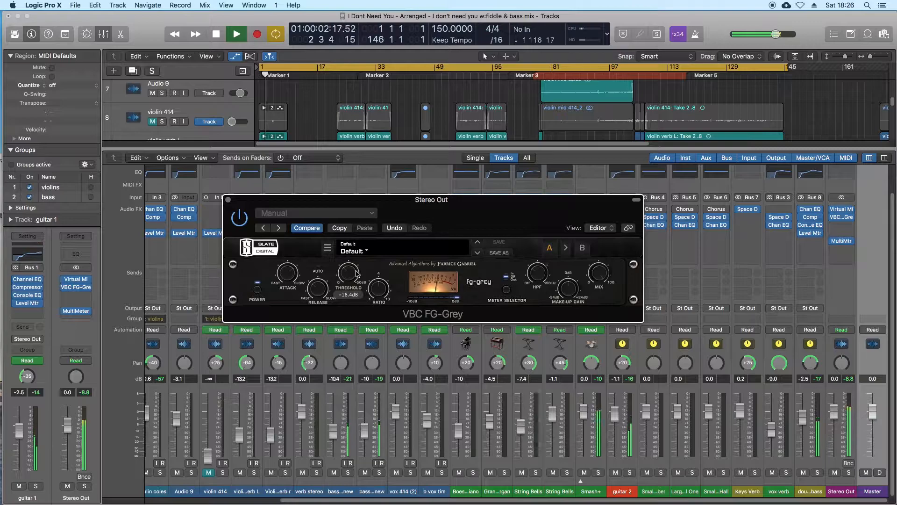
pyautogui.moveTo(349, 270); pyautogui.dragTo(348, 268)
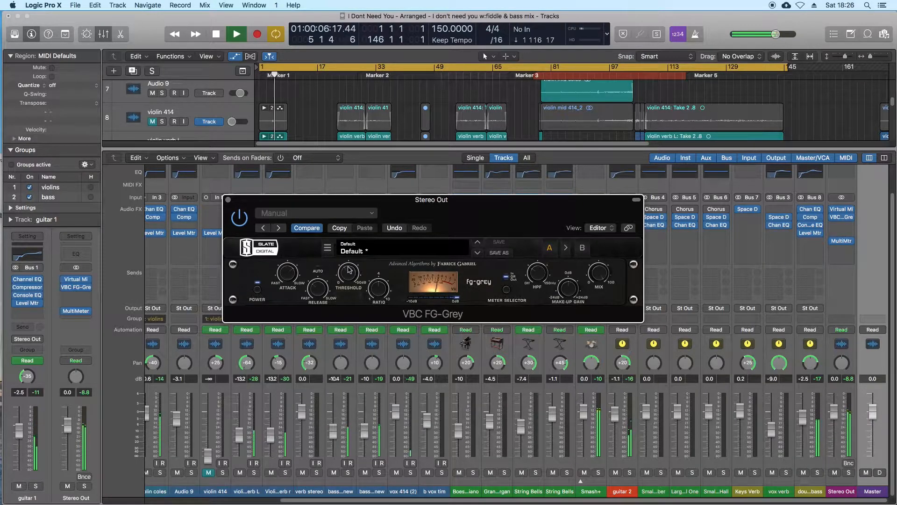
pyautogui.moveTo(343, 271); pyautogui.dragTo(347, 276)
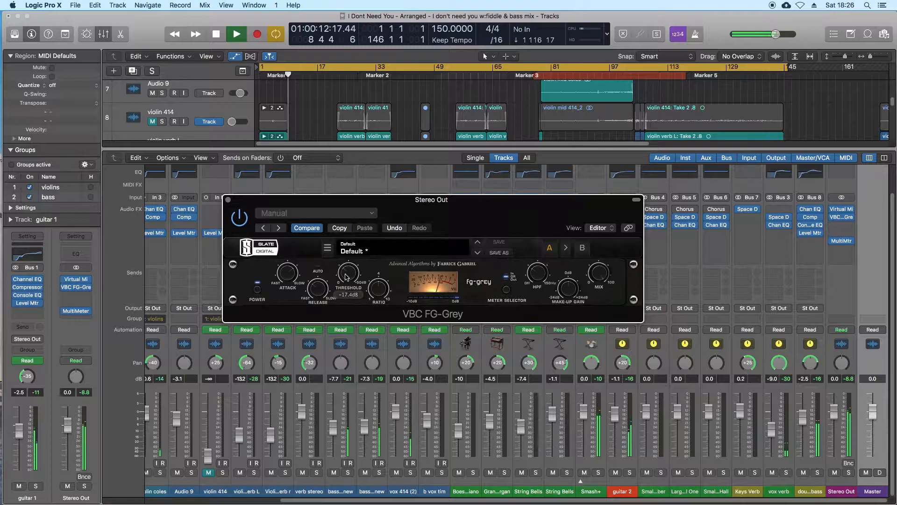
pyautogui.press('space')
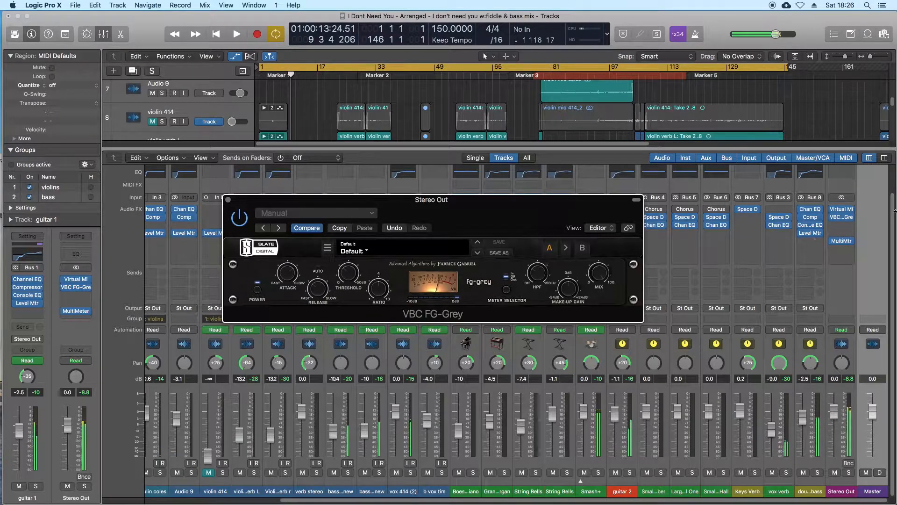
# Insert Slate Digital's stereo Virtual Tape Machines on the Stereo Out between the Virtual Mix Rack and the FG-Grey
pyautogui.click(844, 216)
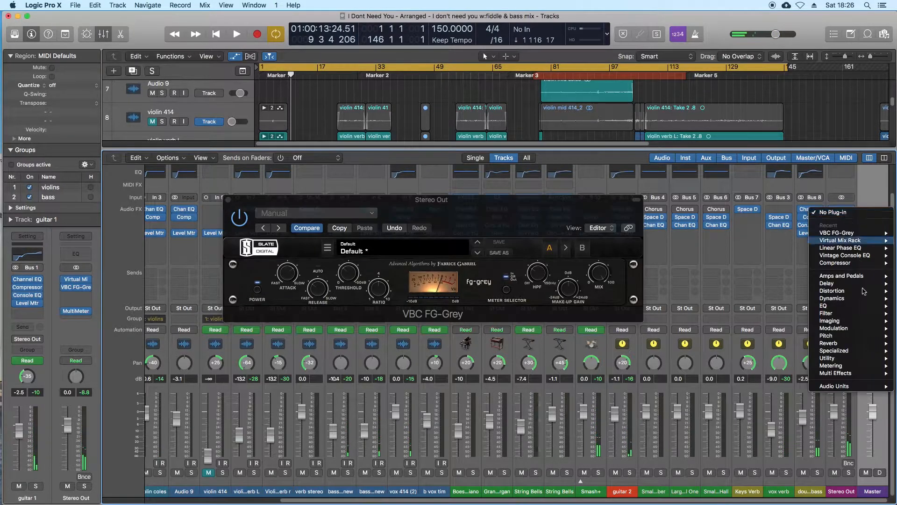
pyautogui.moveTo(845, 387)
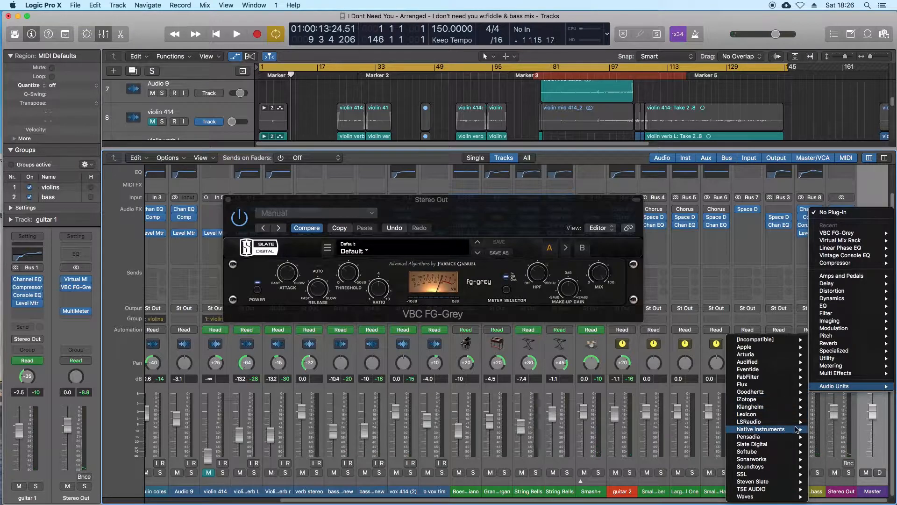
pyautogui.moveTo(772, 451)
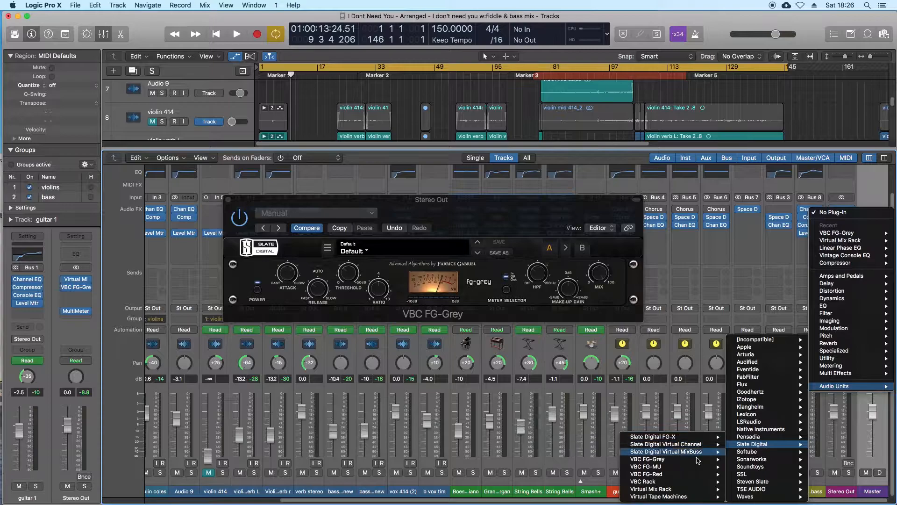
pyautogui.moveTo(682, 497)
pyautogui.click(596, 489)
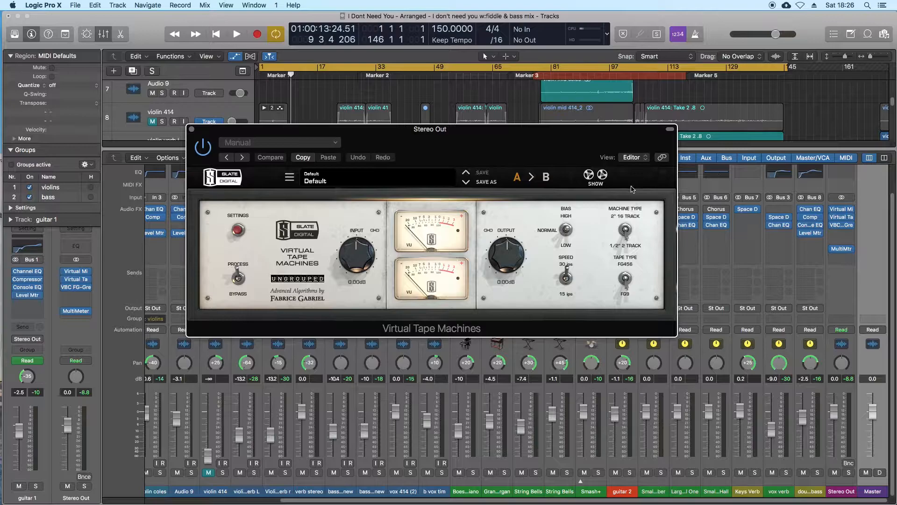
# Show the tape reels, play the song briefly, and set the tape machine to 15 ips with FG456 tape
pyautogui.click(600, 176)
pyautogui.press('space')
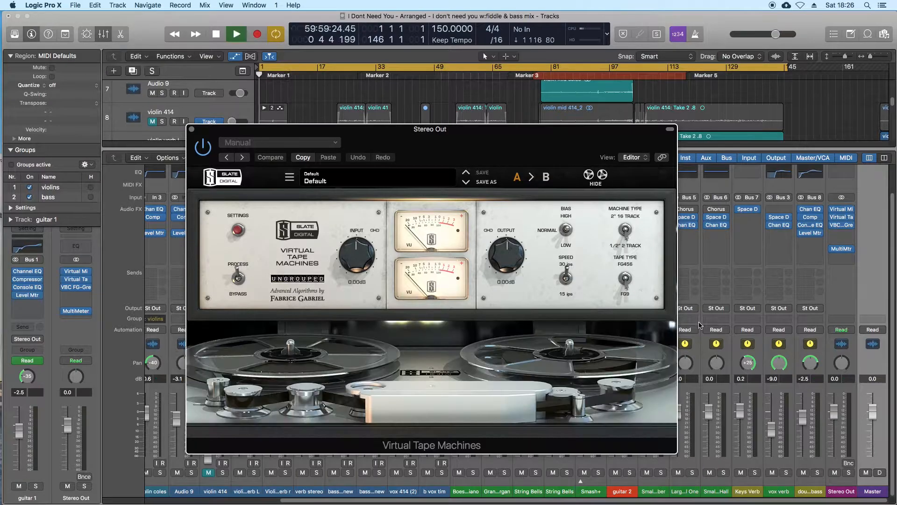
pyautogui.press('space')
pyautogui.moveTo(469, 158); pyautogui.dragTo(468, 93)
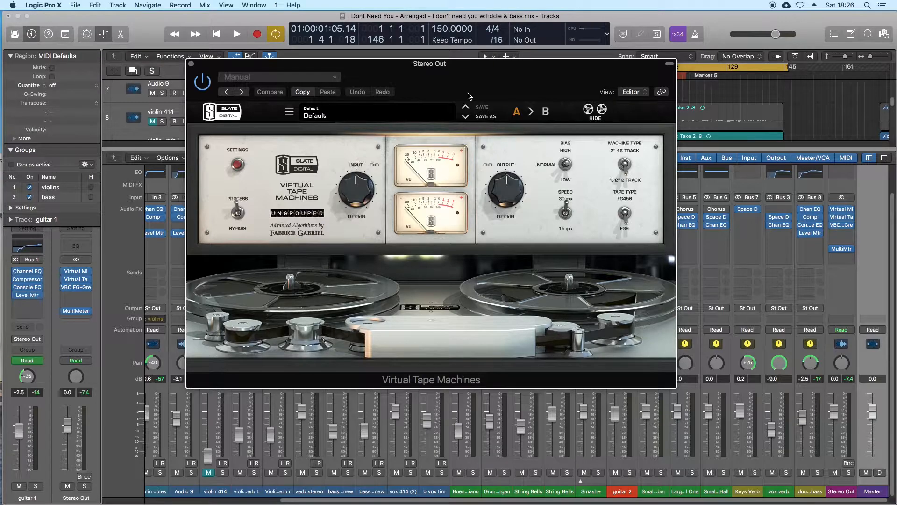
pyautogui.click(565, 217)
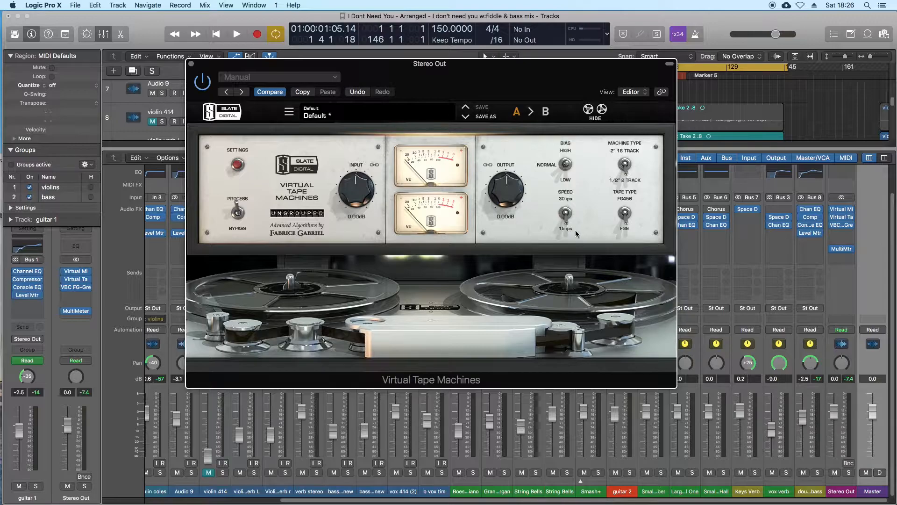
pyautogui.click(623, 225)
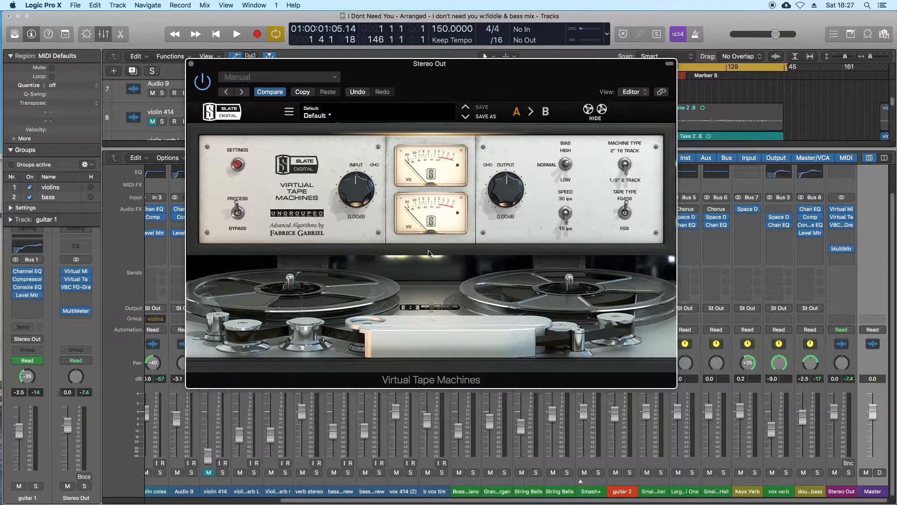
# Set the tape machine's input to +2.56 dB with the output at -2.56 dB, and compare the bypassed sound during playback
pyautogui.moveTo(453, 65)
pyautogui.mouseDown()
pyautogui.moveTo(441, 88)
pyautogui.moveTo(447, 78)
pyautogui.mouseUp()
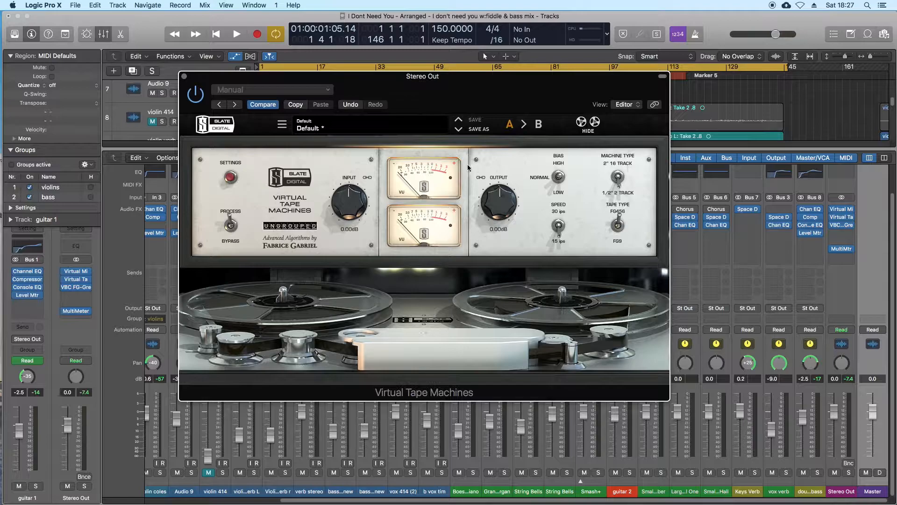
pyautogui.moveTo(341, 214); pyautogui.dragTo(347, 204)
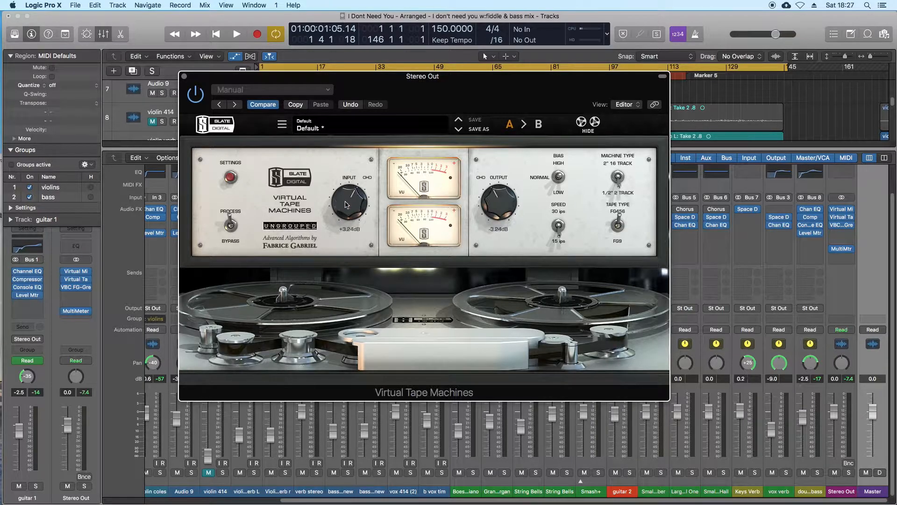
pyautogui.press('space')
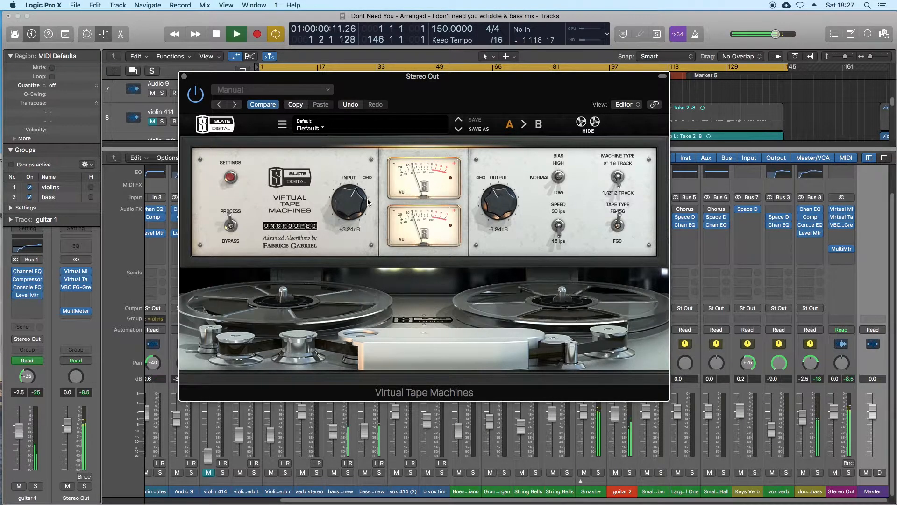
pyautogui.moveTo(359, 206); pyautogui.dragTo(360, 208)
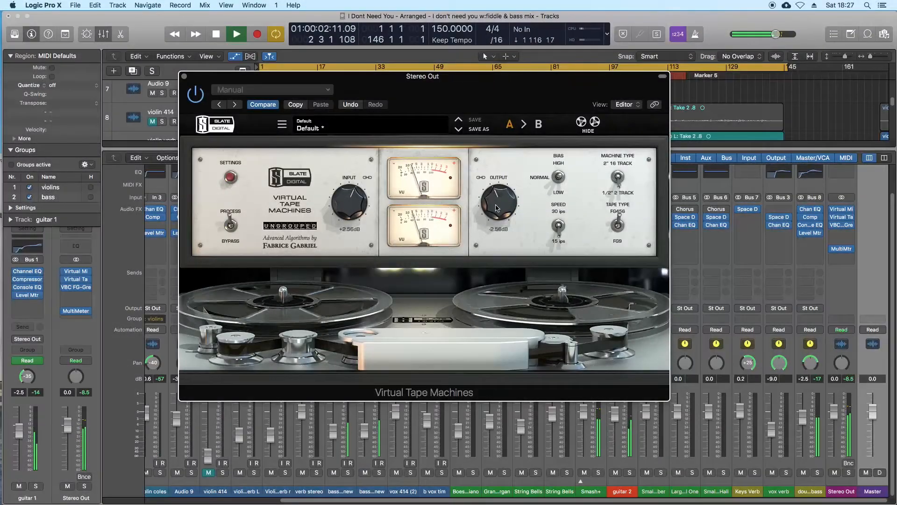
pyautogui.click(198, 94)
pyautogui.click(198, 94)
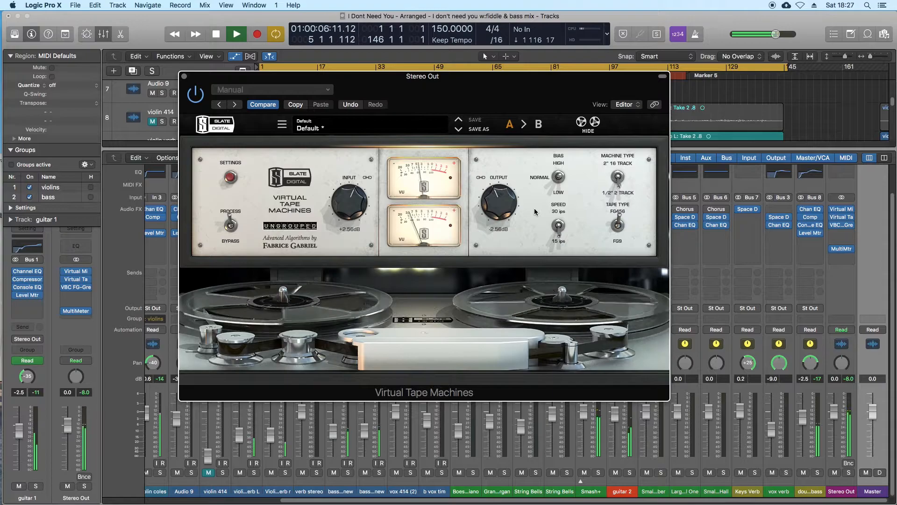
pyautogui.press('space')
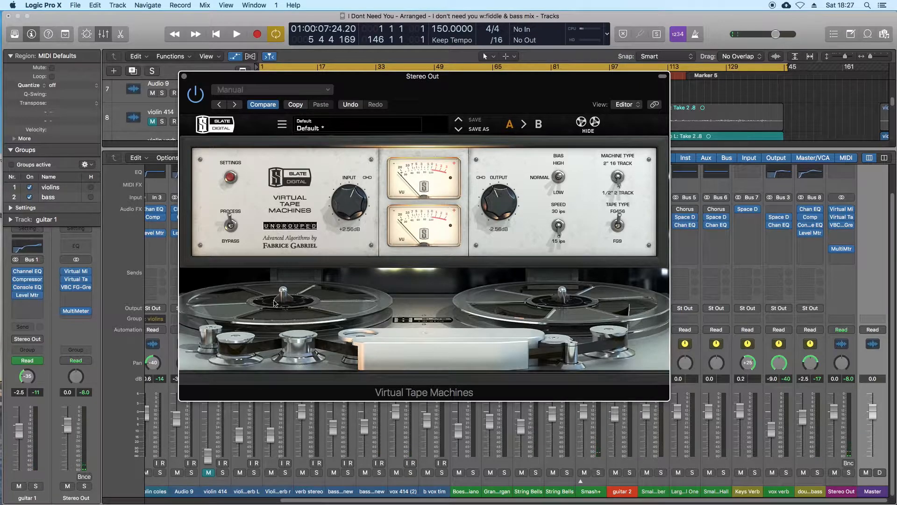
# Close the tape machine, reopen the Stereo Out's FG-Grey during playback, and set its threshold to -15.6 dB
pyautogui.press('space')
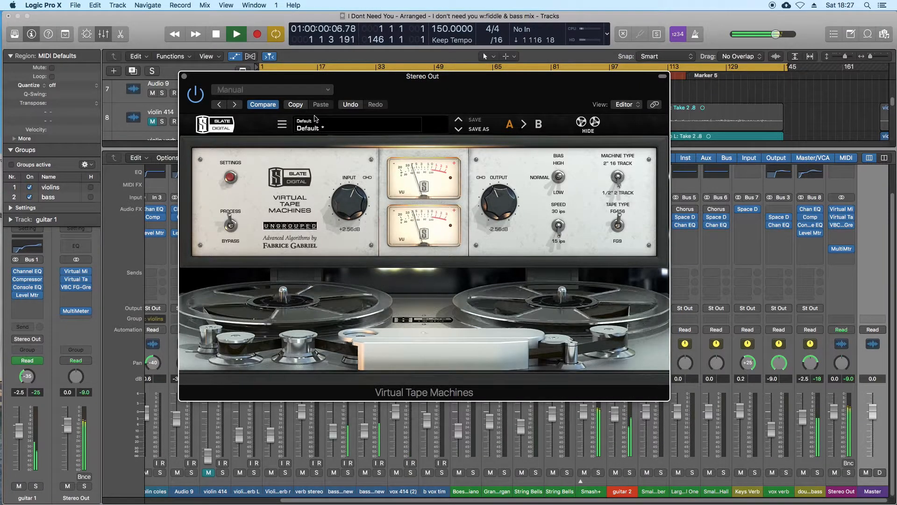
pyautogui.click(182, 76)
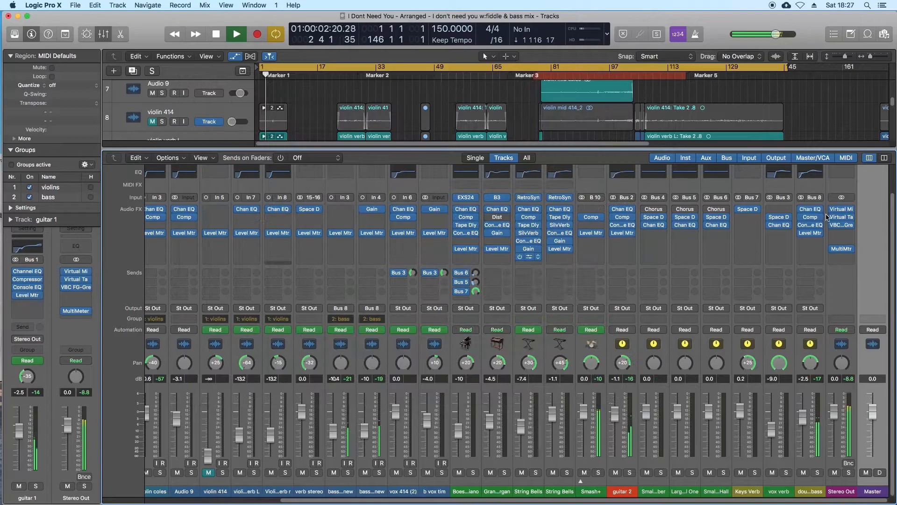
pyautogui.click(841, 225)
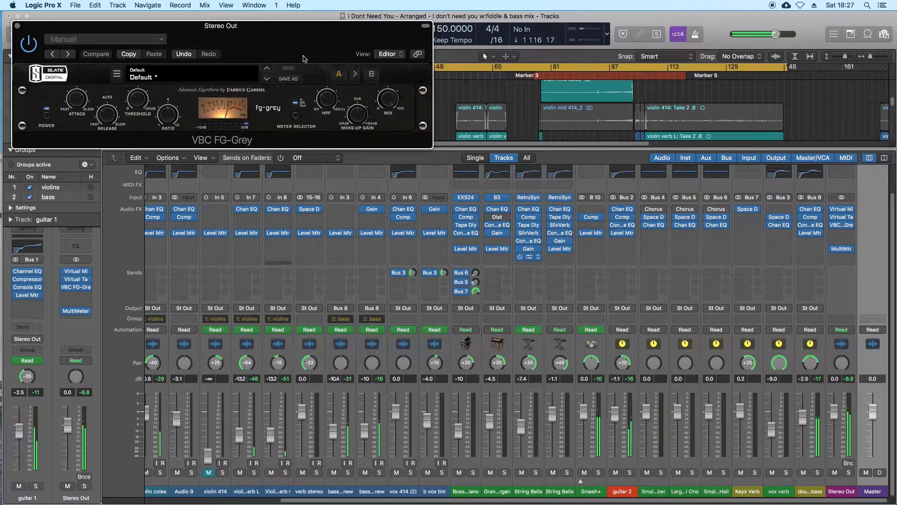
pyautogui.moveTo(306, 61); pyautogui.dragTo(346, 116)
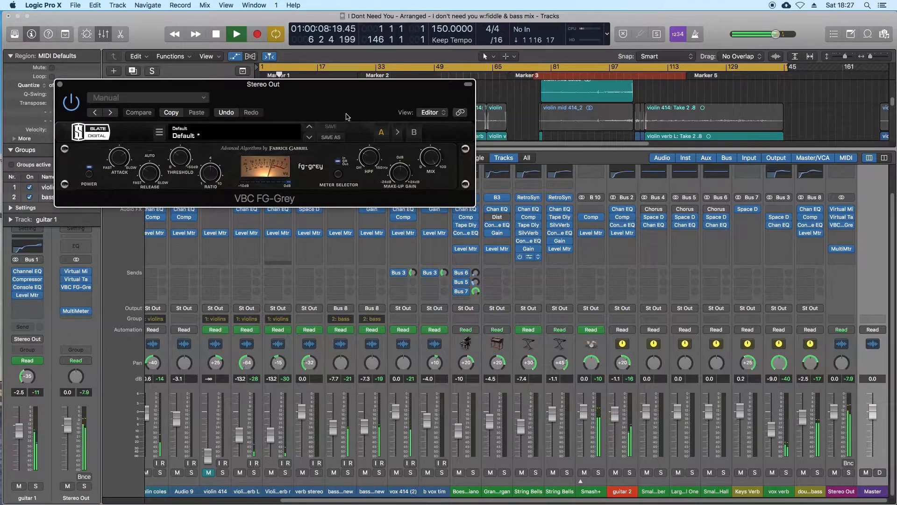
pyautogui.moveTo(183, 159); pyautogui.dragTo(185, 165)
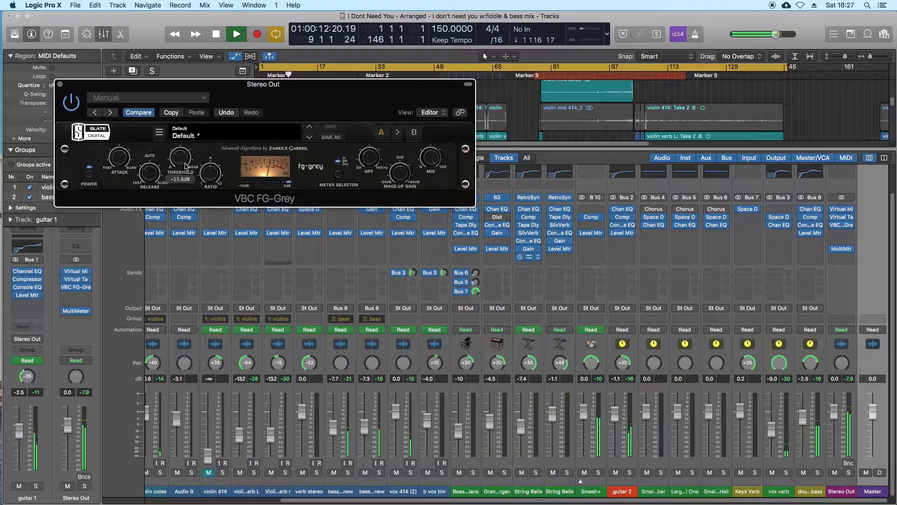
# Raise the FG-Grey's make-up gain to about 1.1 dB, compare the bypassed sound, then close the compressor and stop playback
pyautogui.moveTo(403, 178)
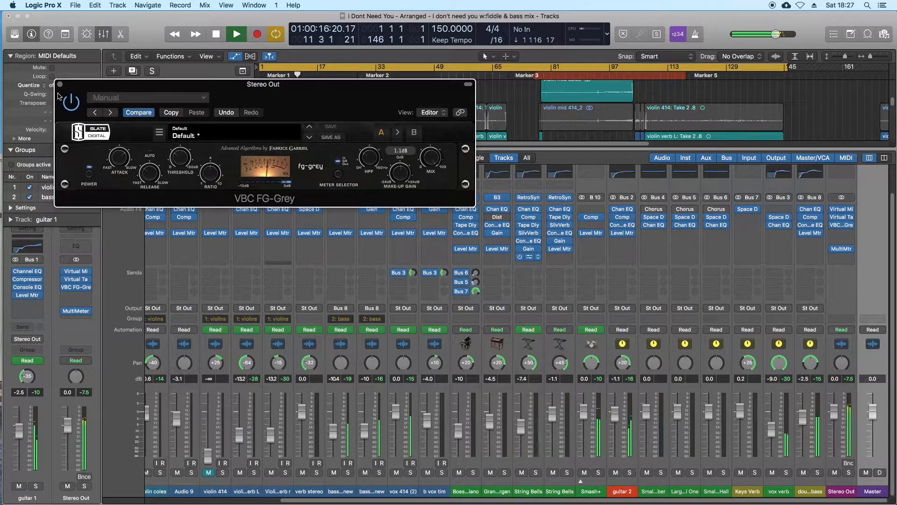
pyautogui.click(74, 104)
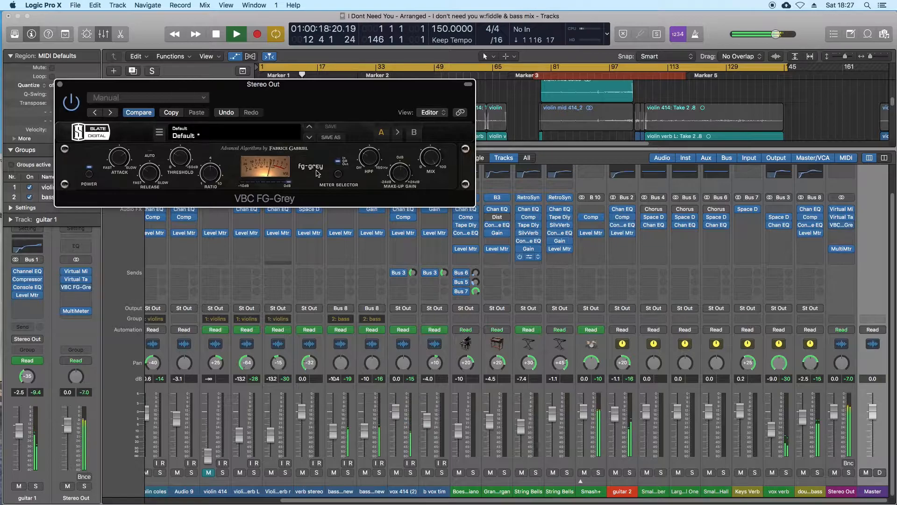
pyautogui.moveTo(408, 181)
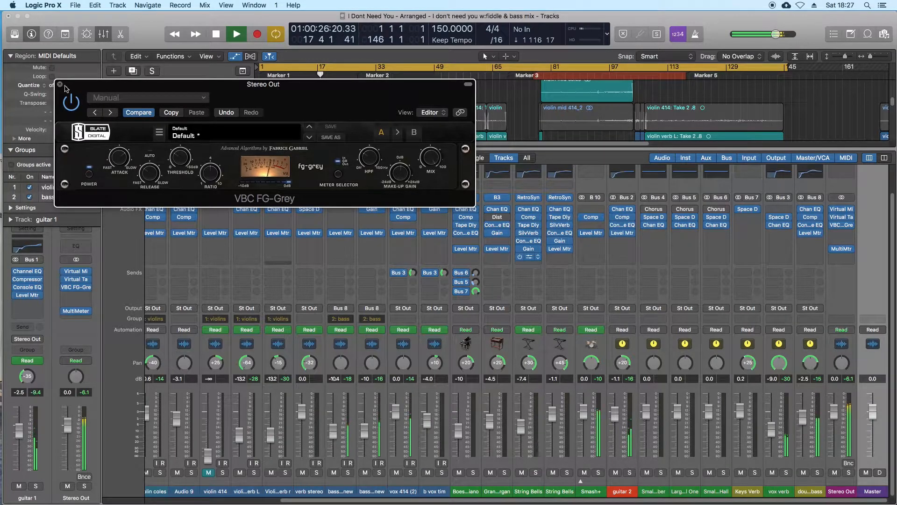
pyautogui.moveTo(182, 163)
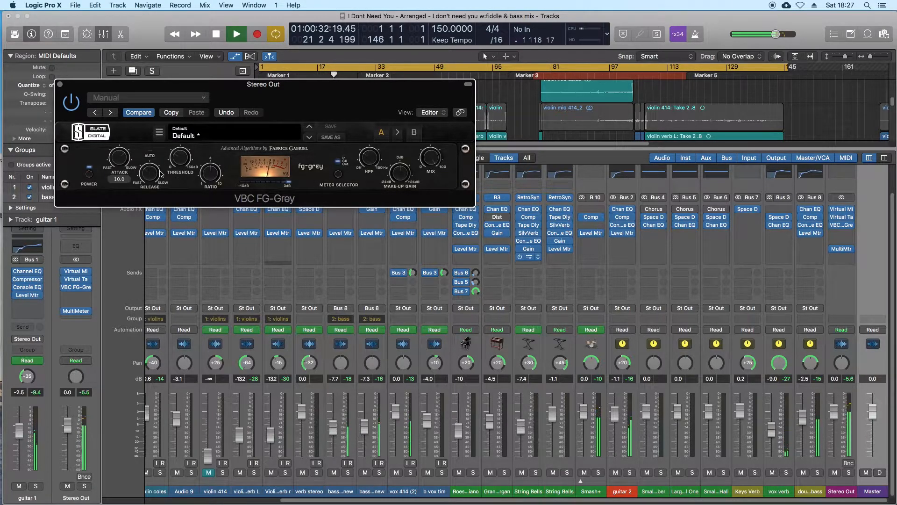
pyautogui.click(60, 84)
pyautogui.press('space')
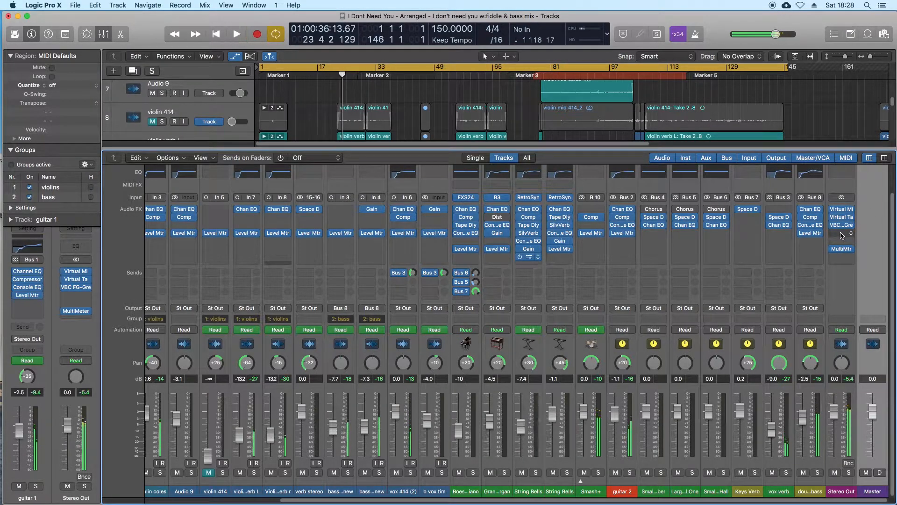
# Insert Slate Digital FG-X below the FG-Grey on the Stereo Out and switch off its FG Comp section
pyautogui.click(841, 233)
pyautogui.moveTo(851, 393)
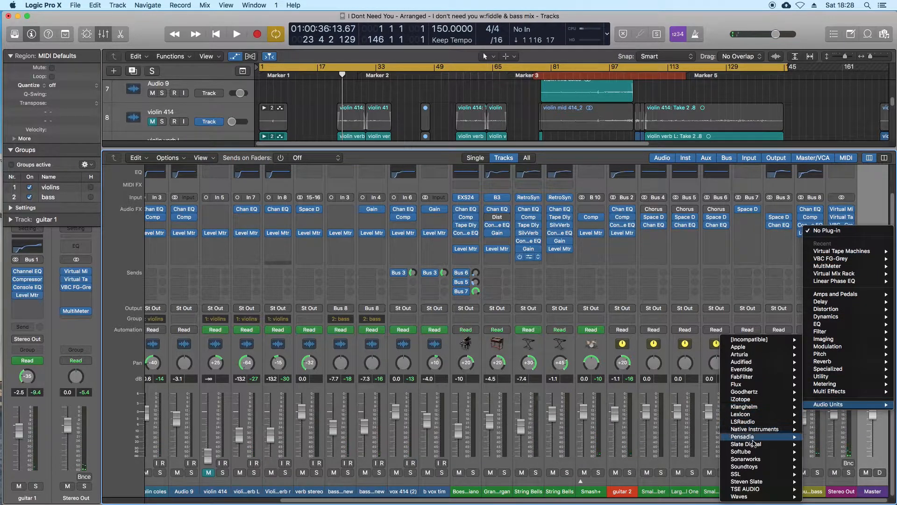
pyautogui.moveTo(754, 448)
pyautogui.moveTo(654, 436)
pyautogui.click(595, 437)
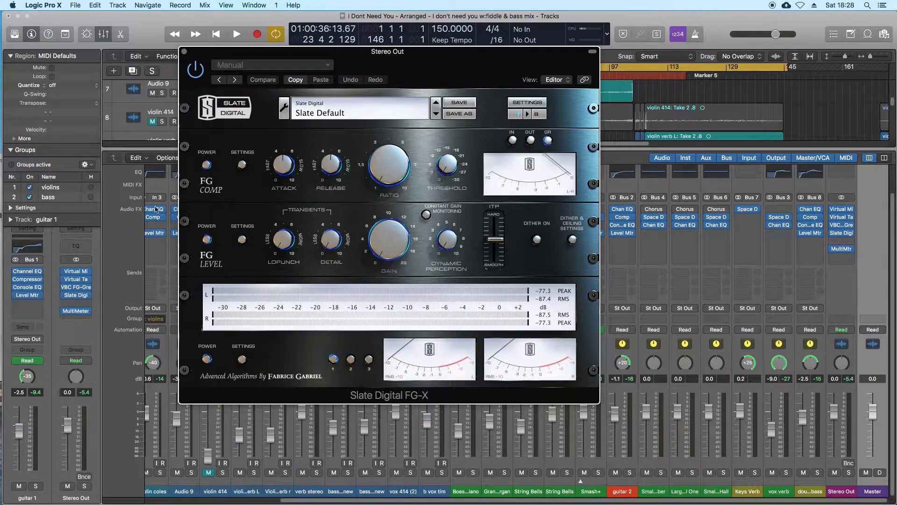
pyautogui.click(206, 164)
pyautogui.moveTo(449, 81); pyautogui.dragTo(375, 77)
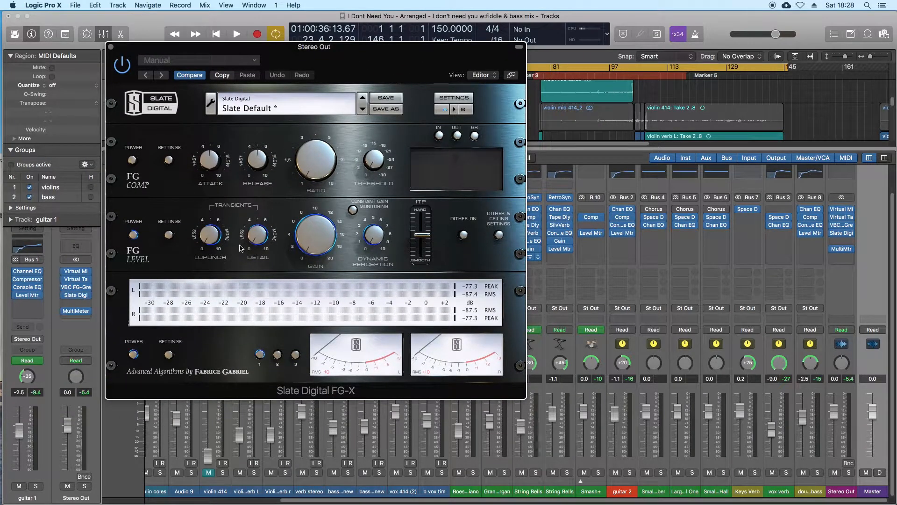
# Raise the FG Level gain, play the song, and toggle the FG Comp section to compare, leaving it off
pyautogui.moveTo(258, 238); pyautogui.dragTo(264, 193)
pyautogui.press('space')
pyautogui.click(133, 159)
pyautogui.click(130, 160)
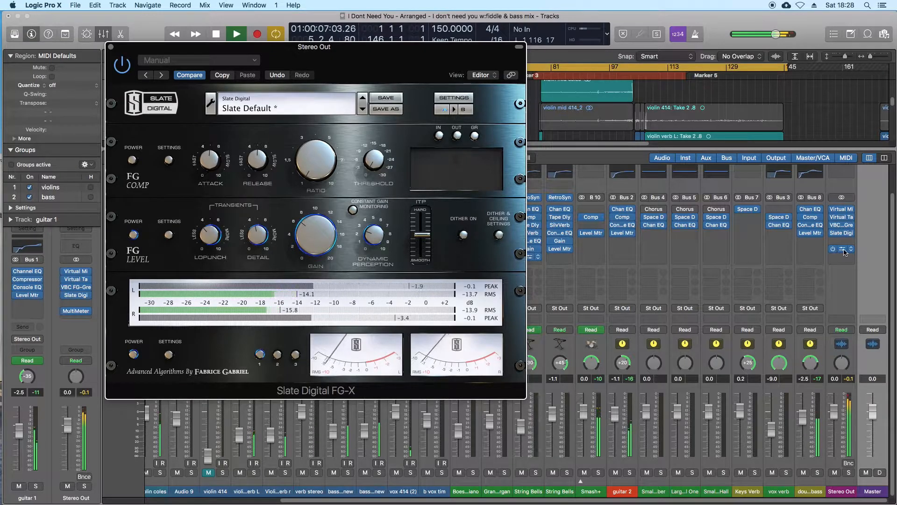
# Open the Stereo Out's MultiMeter beside the FG-X, check the LUFS and peak levels during playback, then stop and close both plug-ins
pyautogui.click(76, 311)
pyautogui.moveTo(351, 52); pyautogui.dragTo(659, 63)
pyautogui.moveTo(302, 47); pyautogui.dragTo(230, 41)
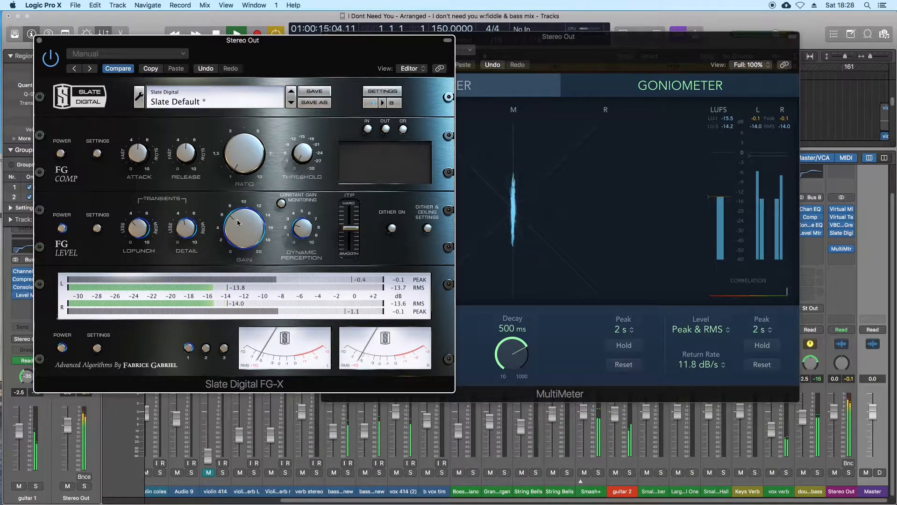
pyautogui.click(519, 201)
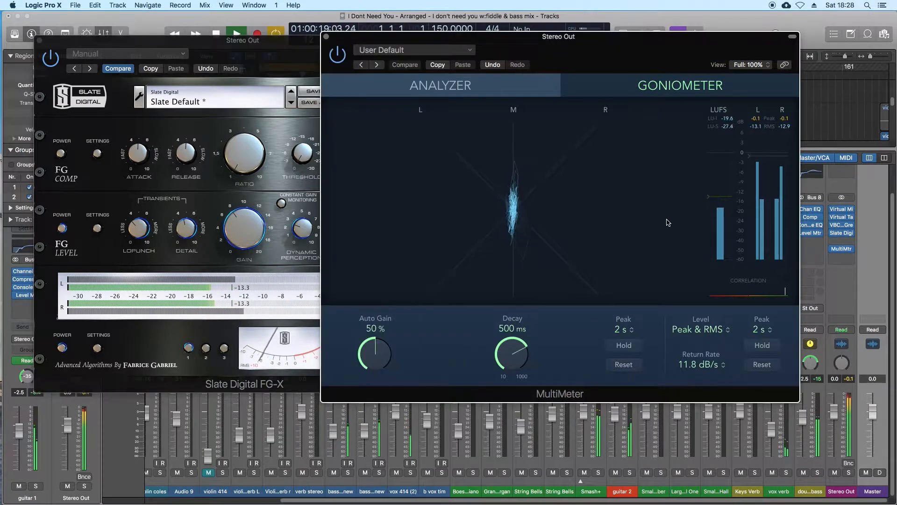
pyautogui.moveTo(580, 52); pyautogui.dragTo(603, 78)
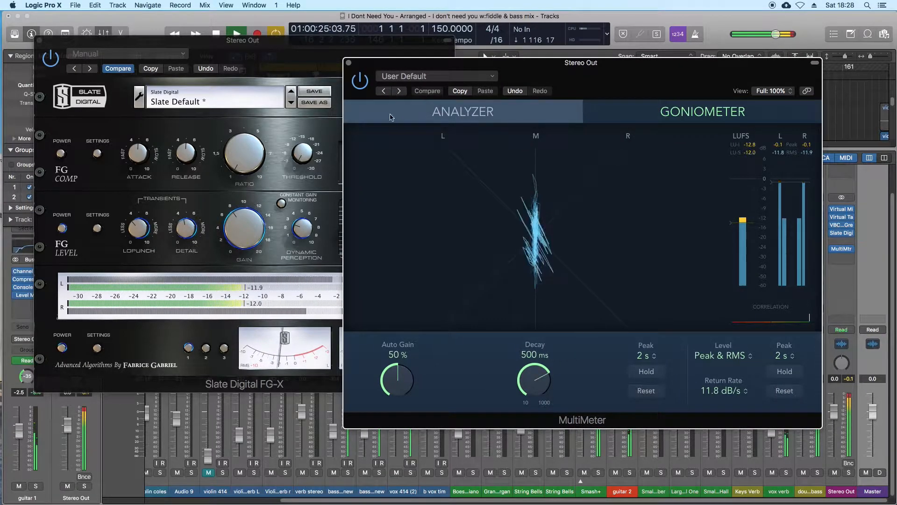
pyautogui.click(302, 74)
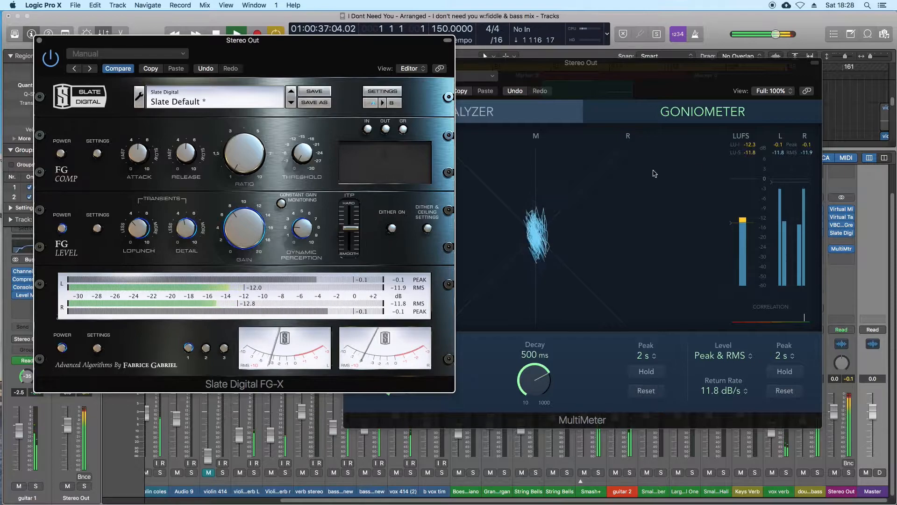
pyautogui.click(758, 142)
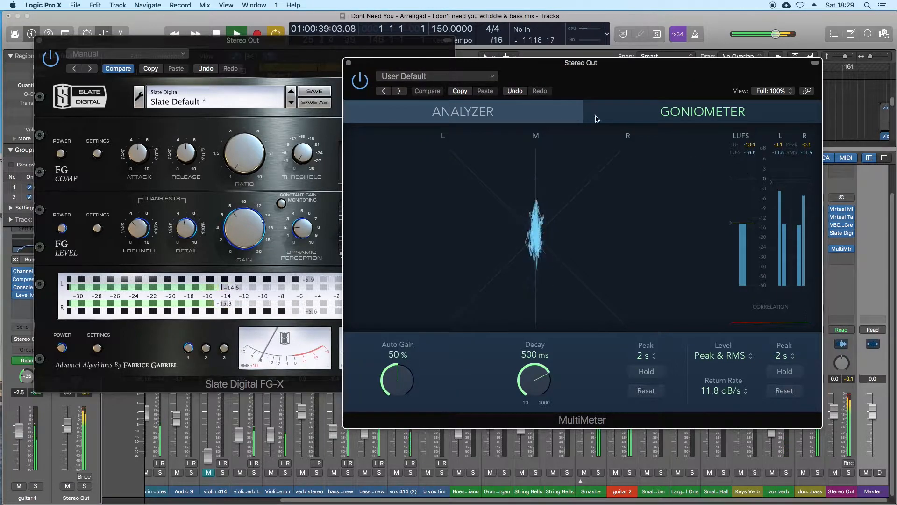
pyautogui.click(348, 63)
pyautogui.press('space')
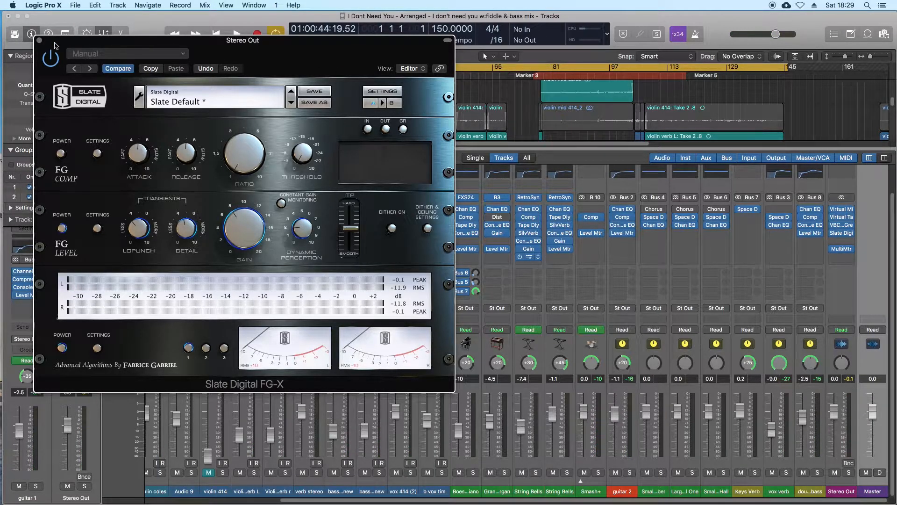
pyautogui.click(40, 40)
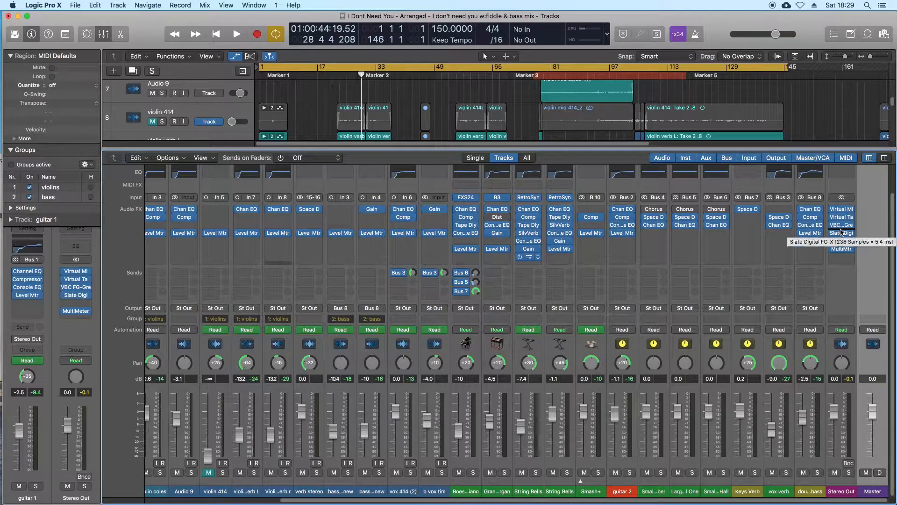
# Start playback, insert a stereo iZotope Ozone Imager 2 between the FG-Grey and FG-X, and widen it to 41%
pyautogui.press('space')
pyautogui.click(841, 232)
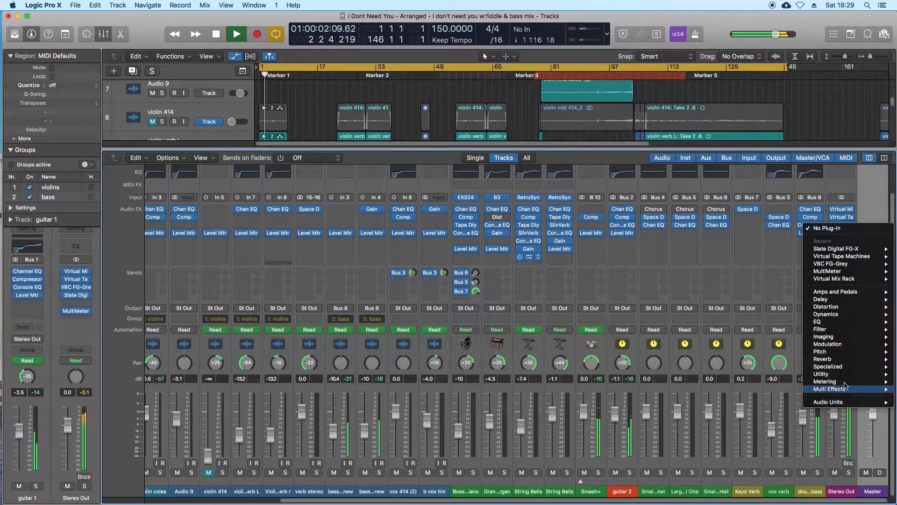
pyautogui.moveTo(841, 402)
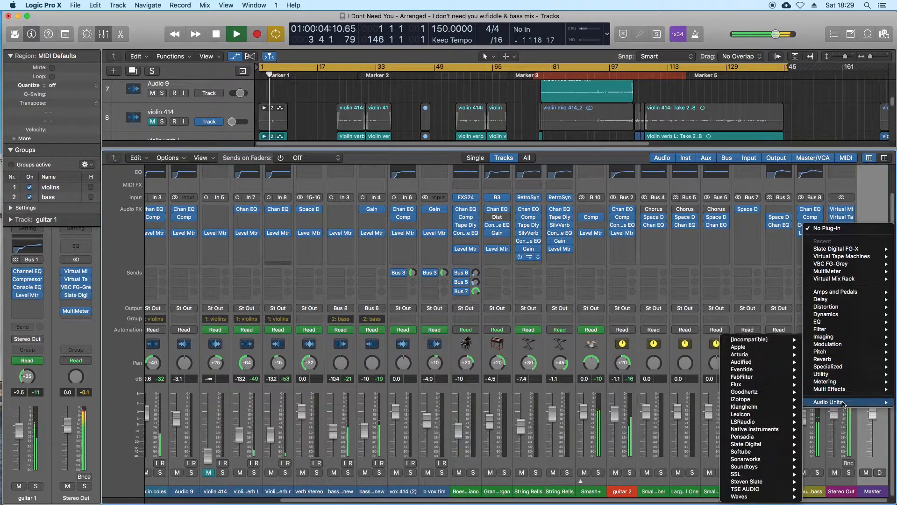
pyautogui.moveTo(769, 400)
pyautogui.moveTo(645, 406)
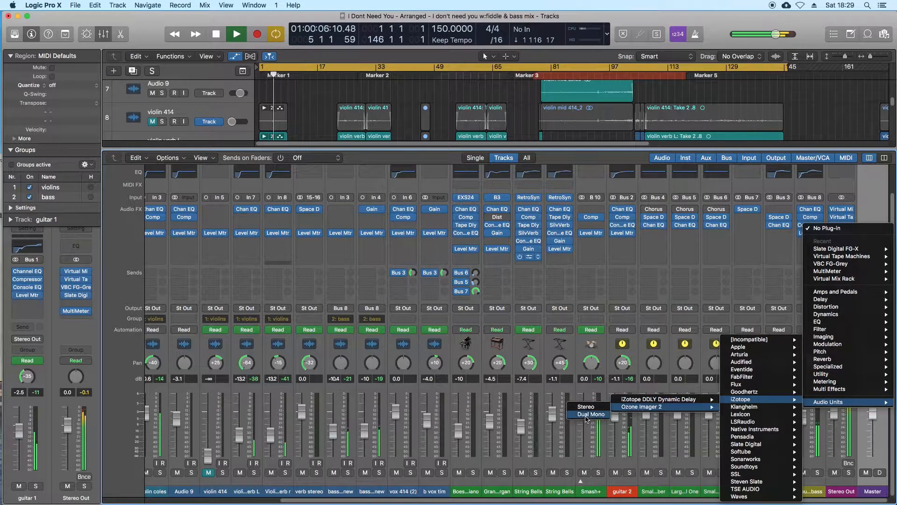
pyautogui.click(588, 408)
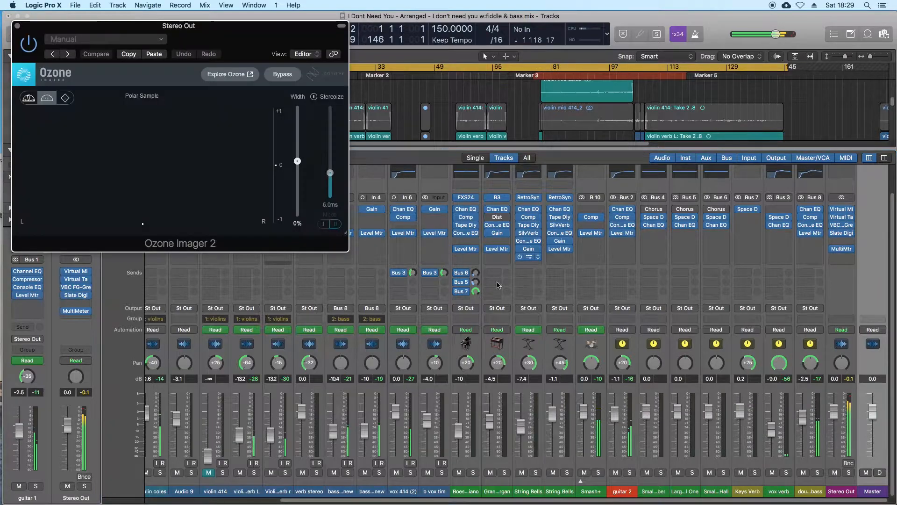
pyautogui.moveTo(429, 226); pyautogui.dragTo(439, 208)
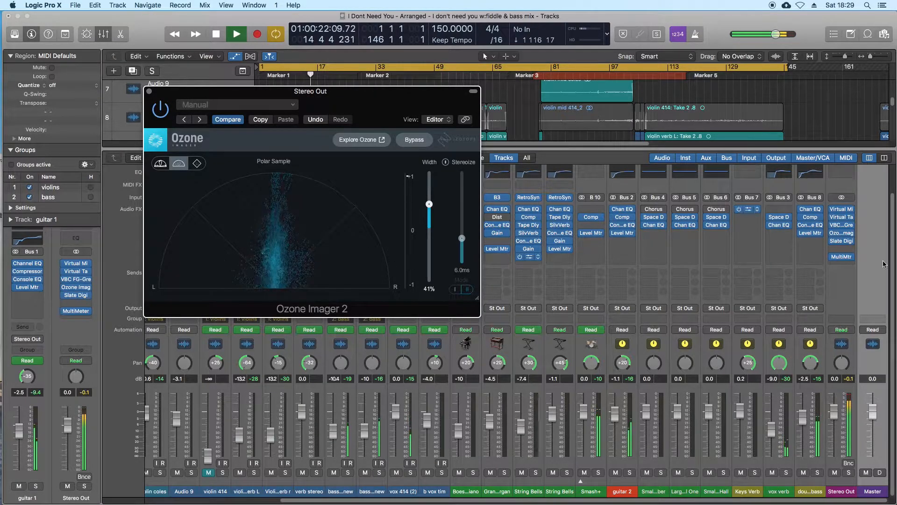
# Compare the bypassed imager with the MultiMeter open beside it, set the width to 40%, then close both and stop playback
pyautogui.click(844, 258)
pyautogui.moveTo(324, 46); pyautogui.dragTo(585, 49)
pyautogui.click(228, 94)
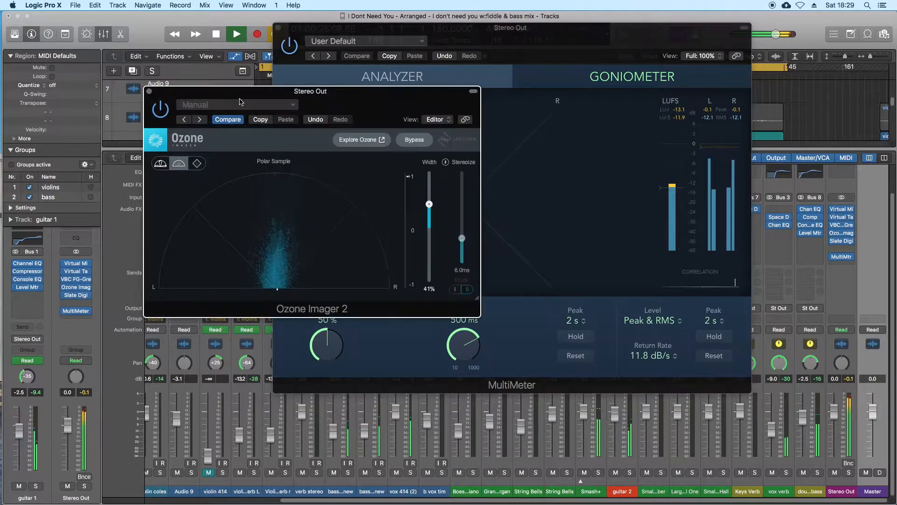
pyautogui.moveTo(359, 107); pyautogui.dragTo(299, 116)
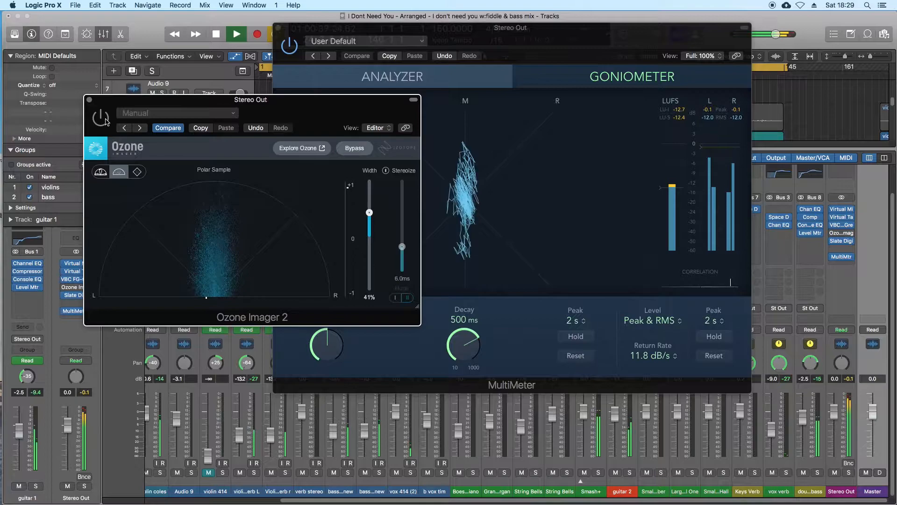
pyautogui.moveTo(369, 212); pyautogui.dragTo(369, 216)
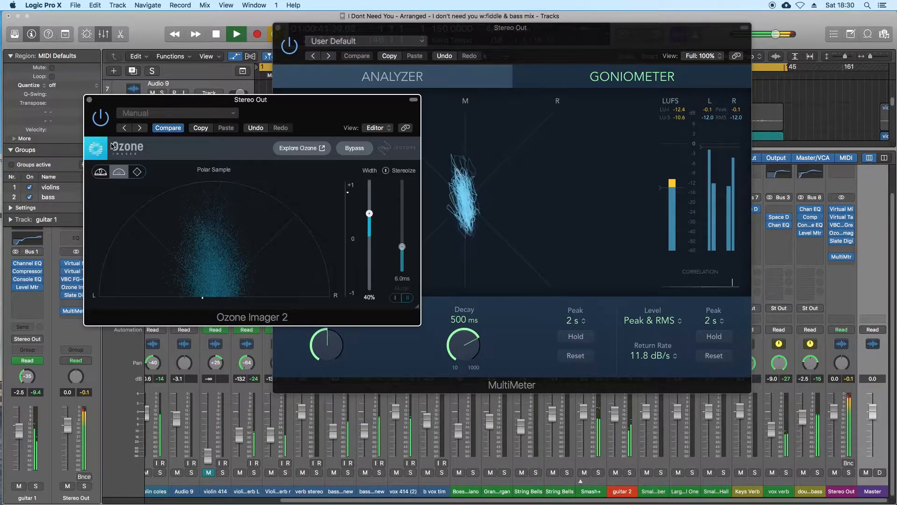
pyautogui.click(89, 100)
pyautogui.press('space')
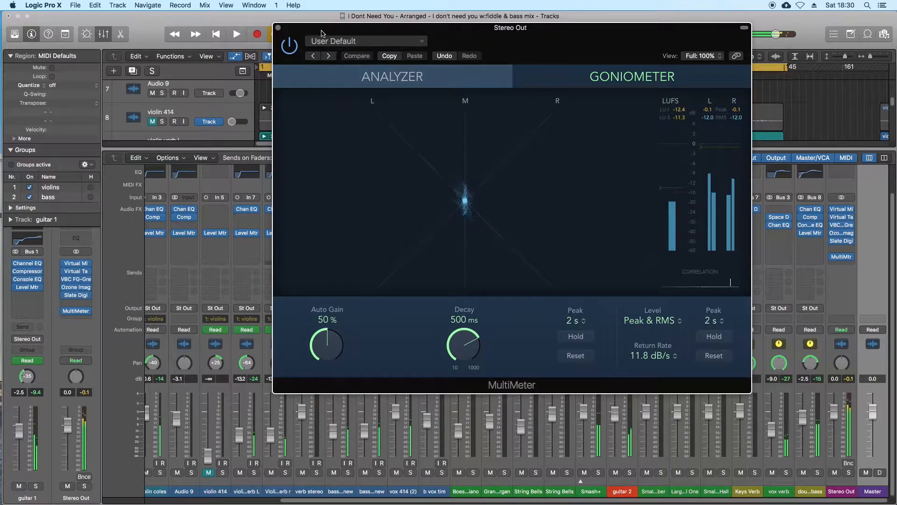
pyautogui.click(277, 28)
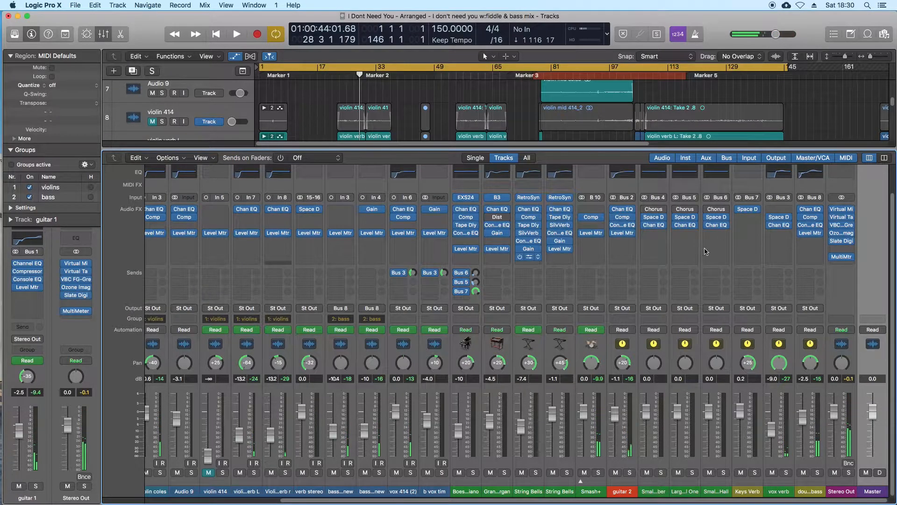
# Insert Eiosis AirEQ Premium at the top of the Stereo Out's effects chain and move its window clear for editing
pyautogui.click(837, 208)
pyautogui.moveTo(828, 379)
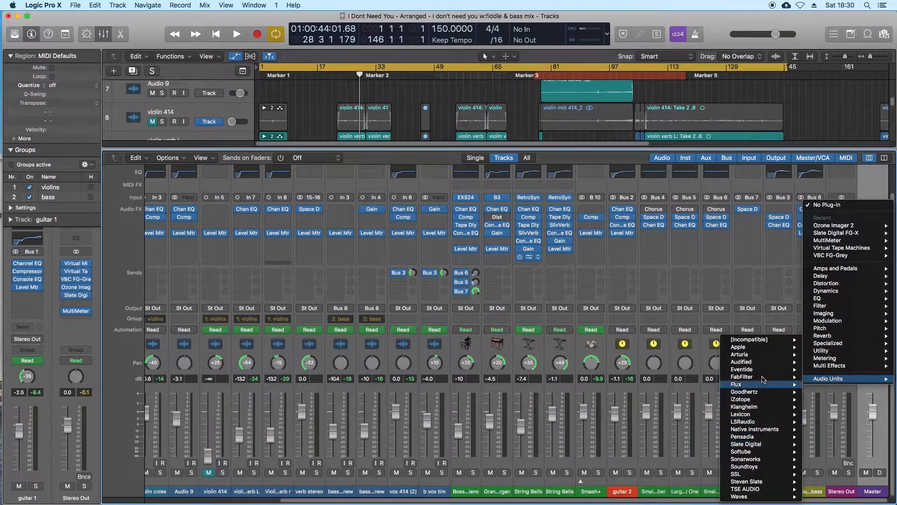
pyautogui.moveTo(754, 339)
pyautogui.moveTo(682, 340)
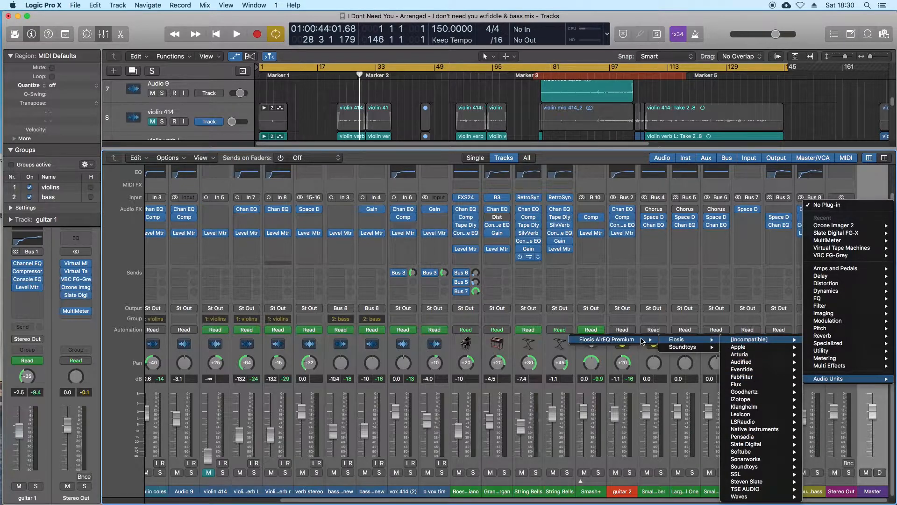
pyautogui.click(542, 322)
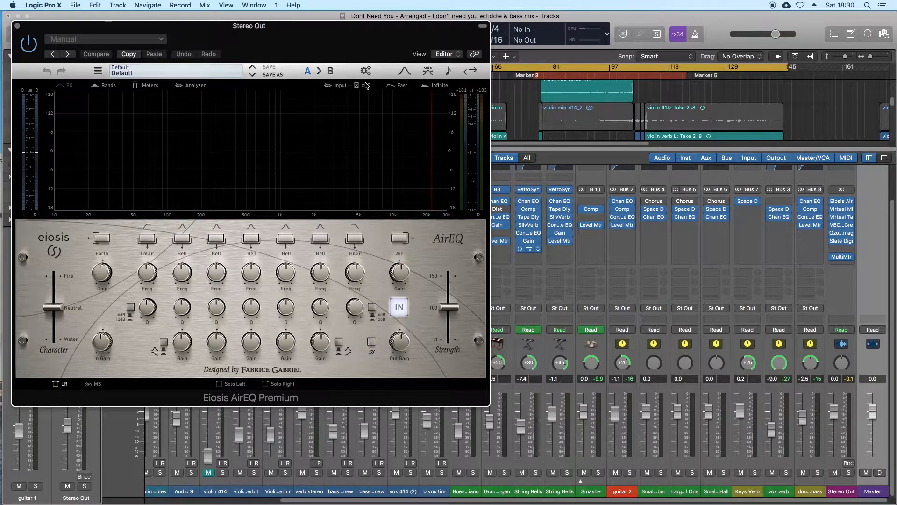
pyautogui.moveTo(362, 44); pyautogui.dragTo(584, 54)
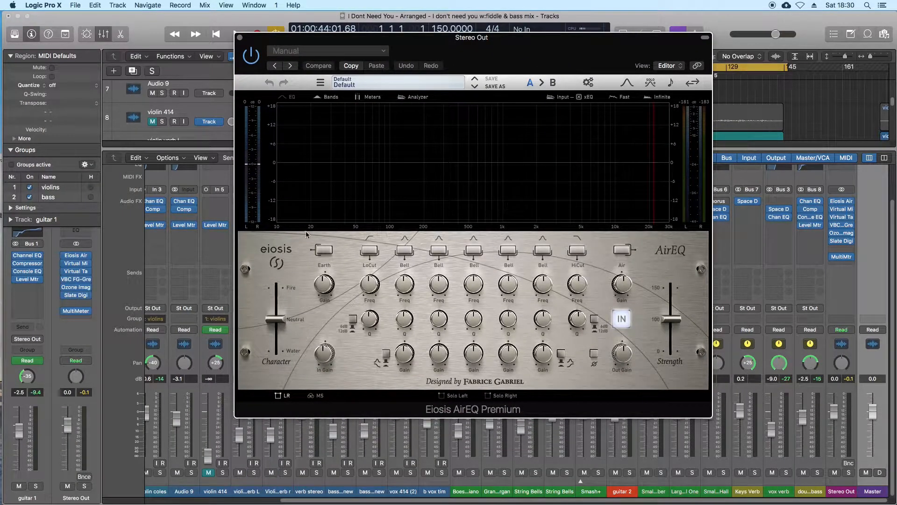
# During playback, cut the lows with AirEQ's first bell band at -1.22 dB and a Q of 1.00
pyautogui.press('space')
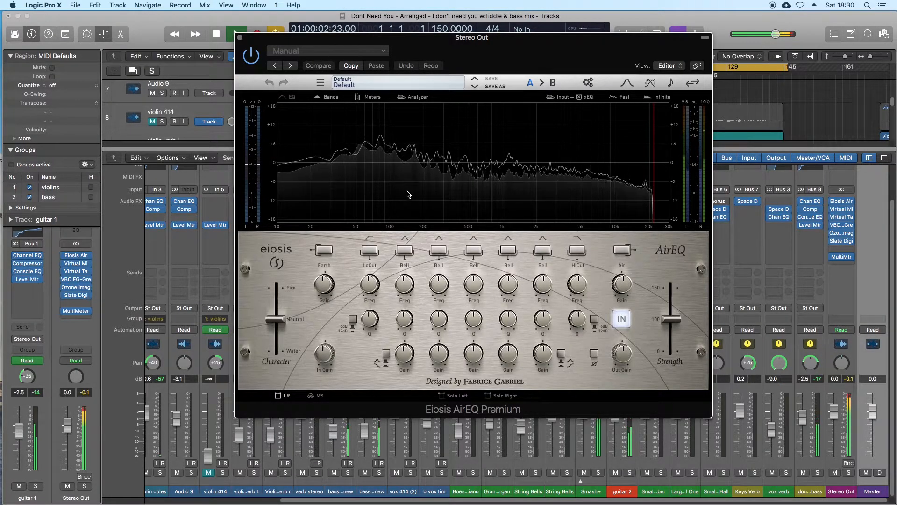
pyautogui.moveTo(406, 294)
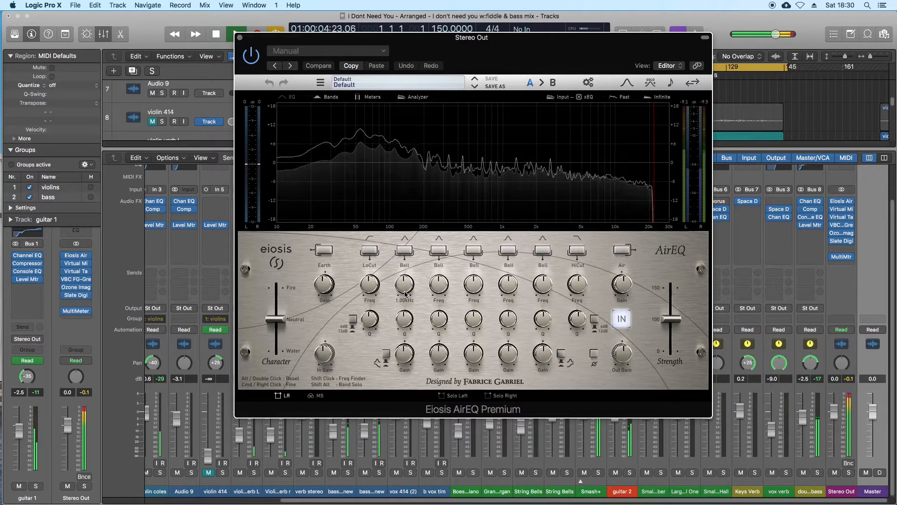
pyautogui.moveTo(409, 357); pyautogui.dragTo(410, 361)
pyautogui.moveTo(405, 303); pyautogui.dragTo(405, 333)
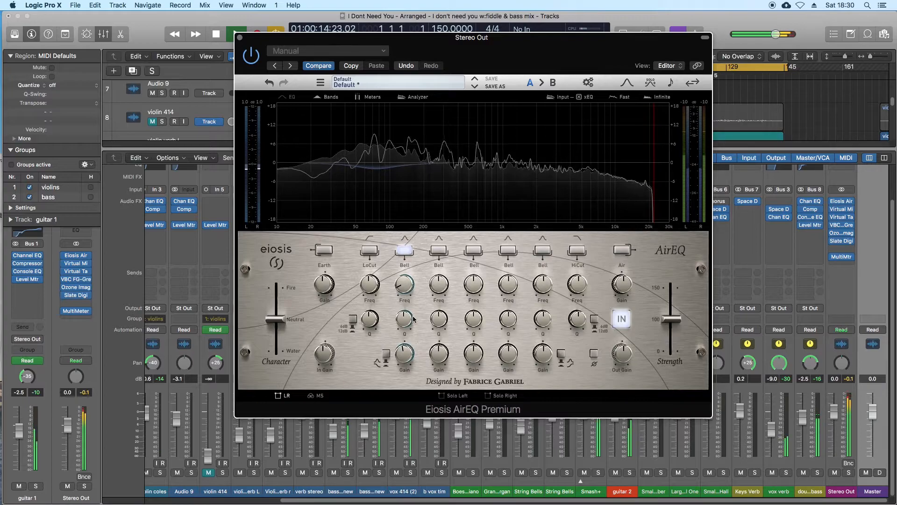
pyautogui.moveTo(407, 321); pyautogui.dragTo(417, 426)
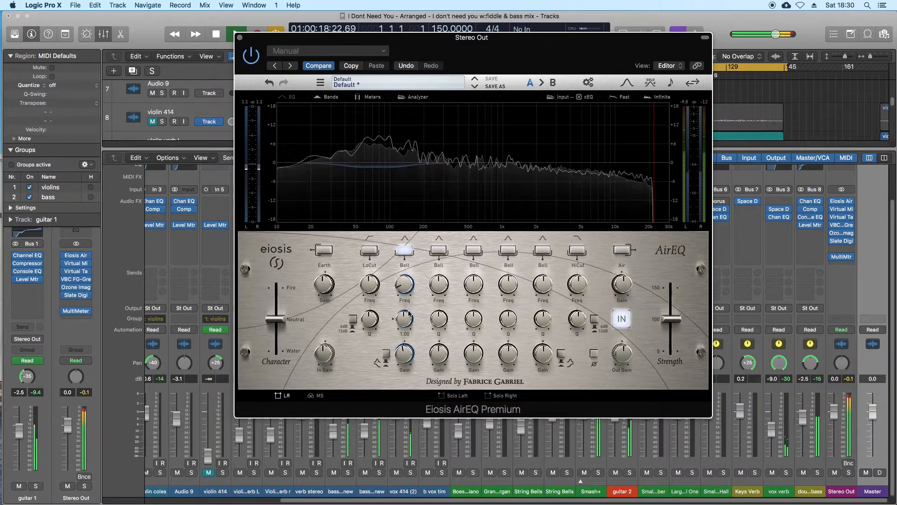
pyautogui.moveTo(407, 364)
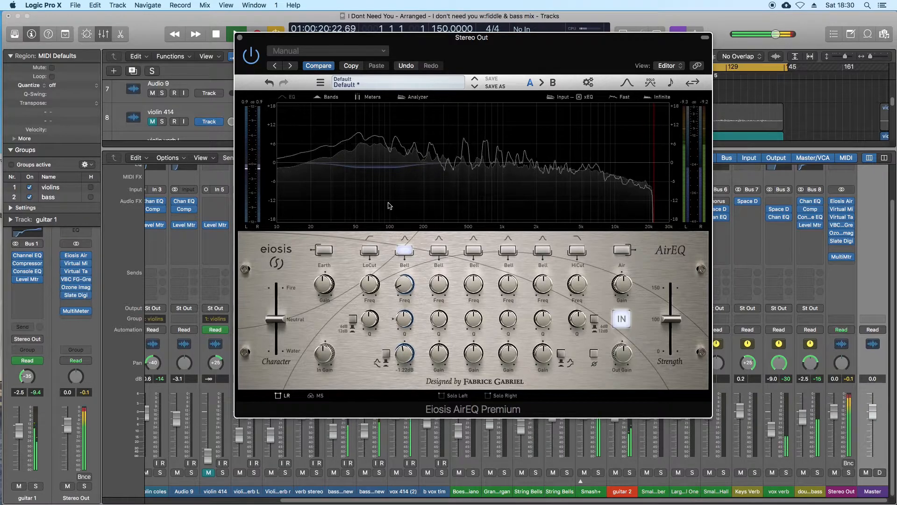
# Cut AirEQ's third bell band slightly around 500 Hz, then replay the song from the start to hear the result
pyautogui.moveTo(473, 356); pyautogui.dragTo(474, 361)
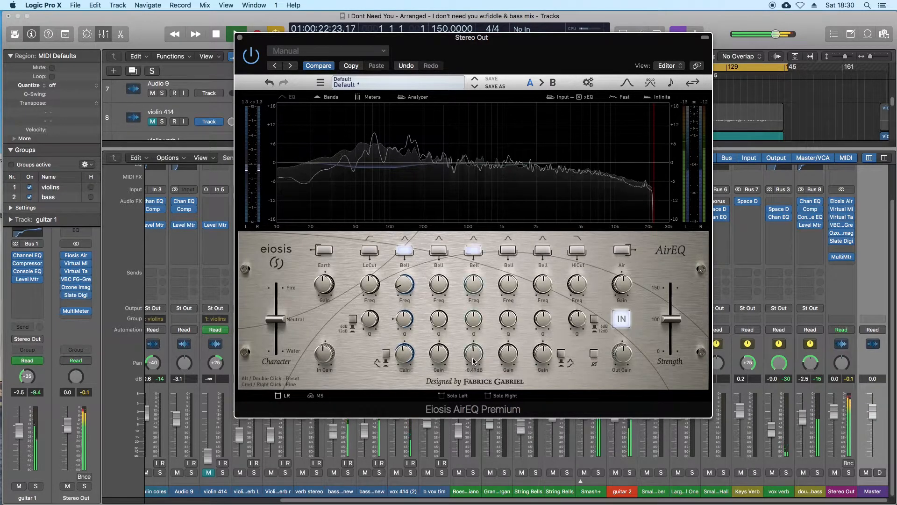
pyautogui.moveTo(473, 308)
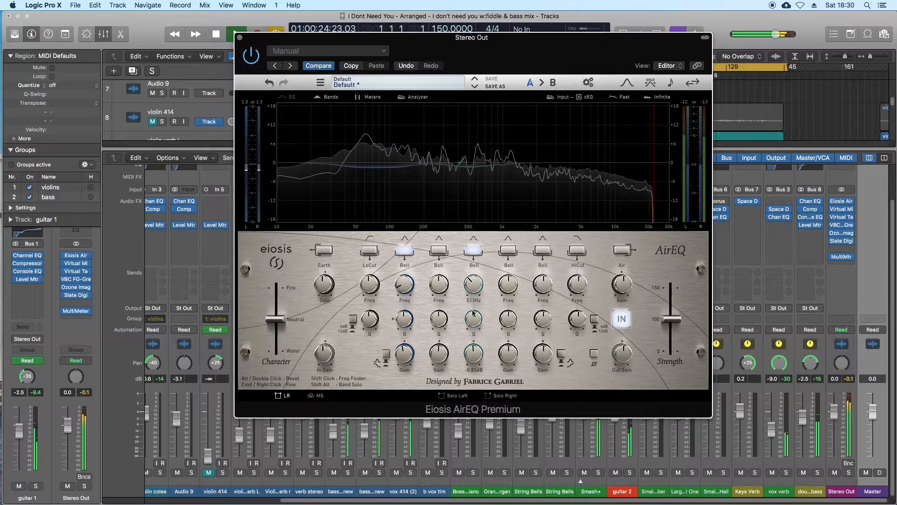
pyautogui.moveTo(474, 361)
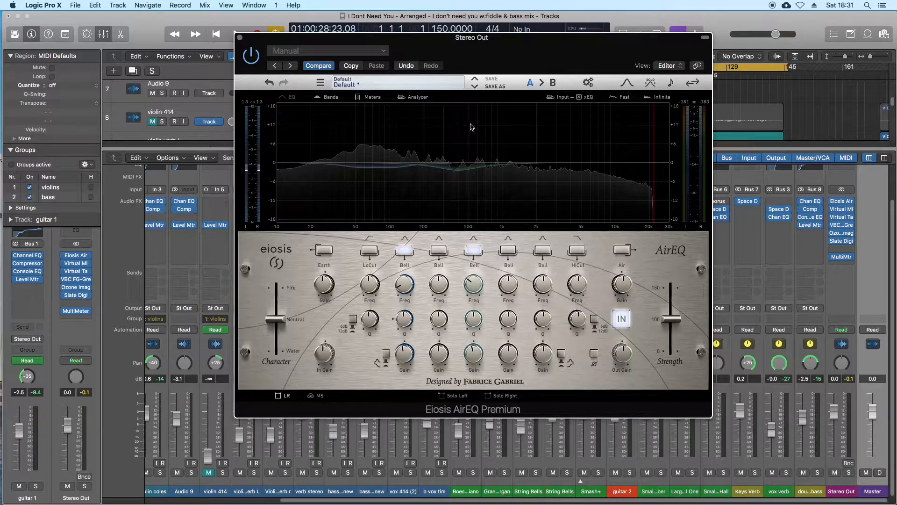
pyautogui.moveTo(512, 62); pyautogui.dragTo(492, 96)
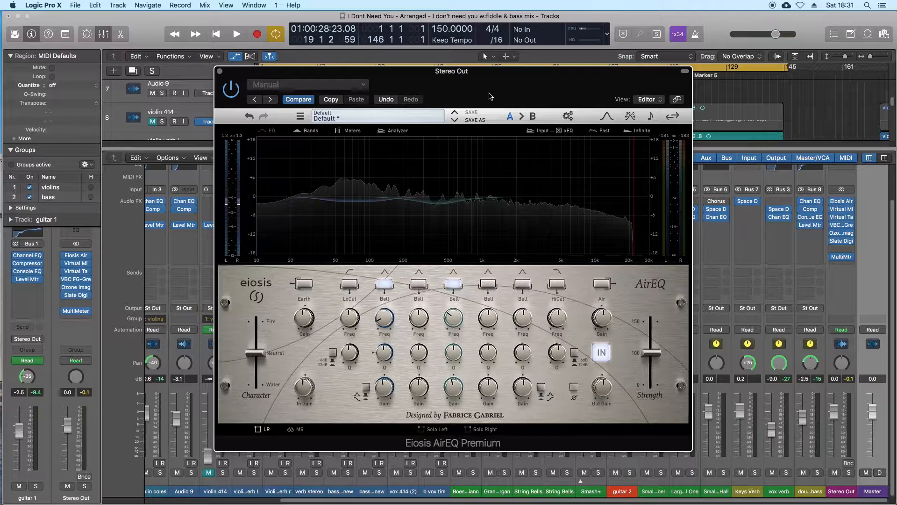
pyautogui.press('space')
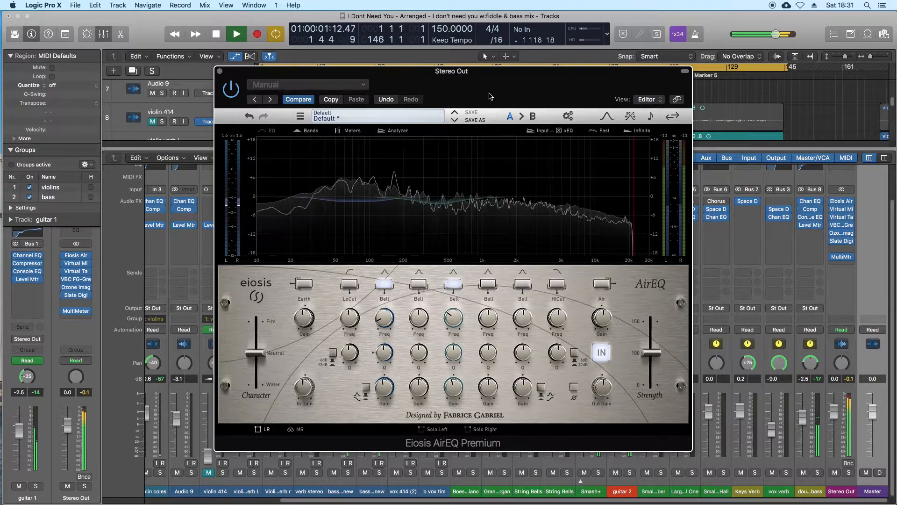
# Compare the mix with AirEQ's third bell band and the whole plug-in switched off and on, then stop playback
pyautogui.click(458, 285)
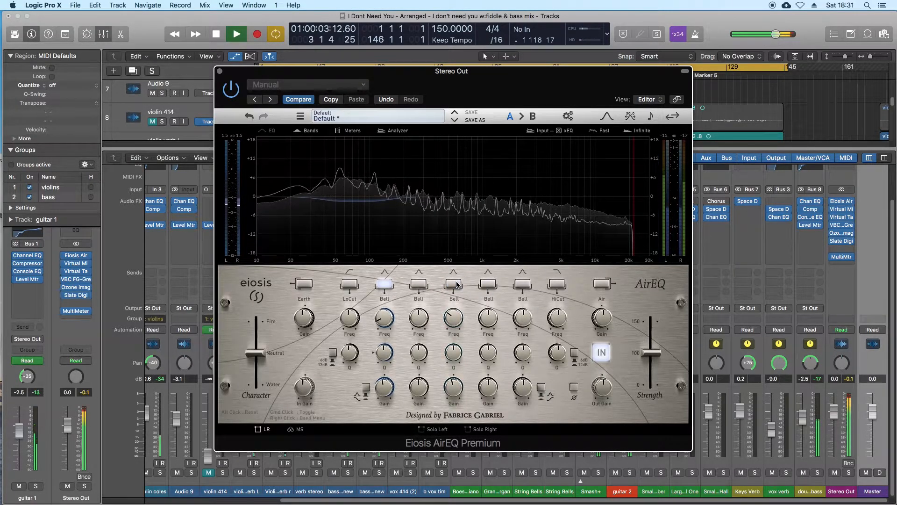
pyautogui.click(458, 285)
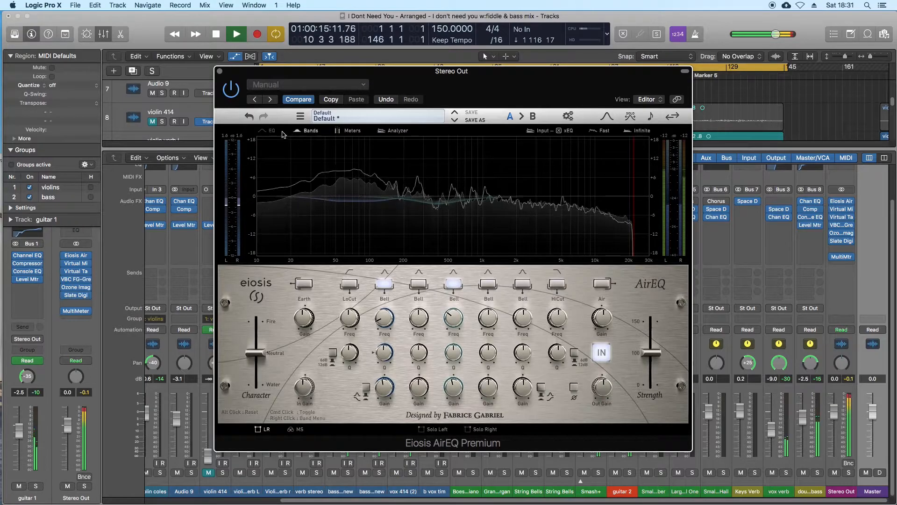
pyautogui.click(231, 89)
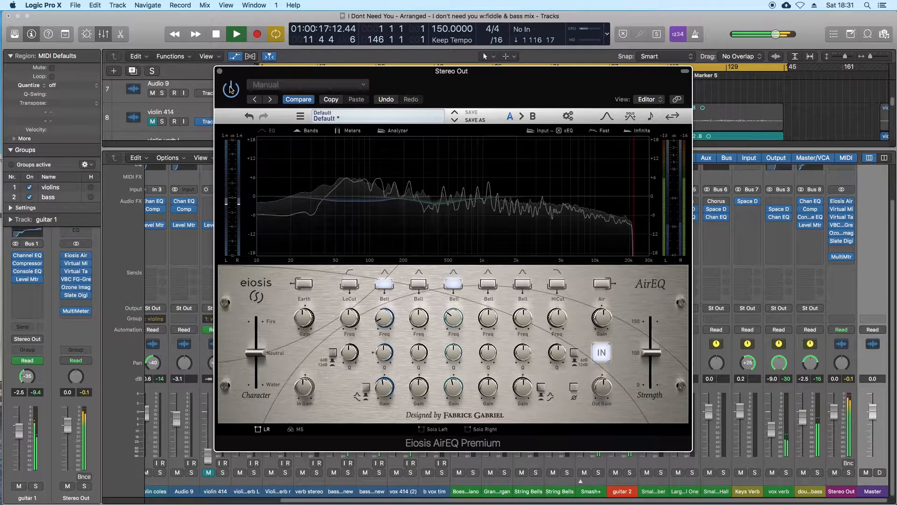
pyautogui.press('space')
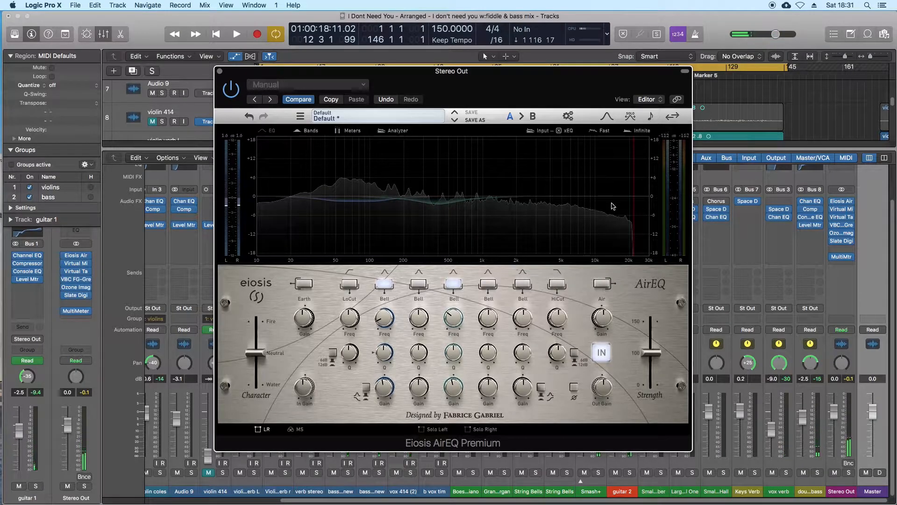
# Switch on AirEQ's Air band and raise its gain slightly during playback to lift the highs gently
pyautogui.click(601, 283)
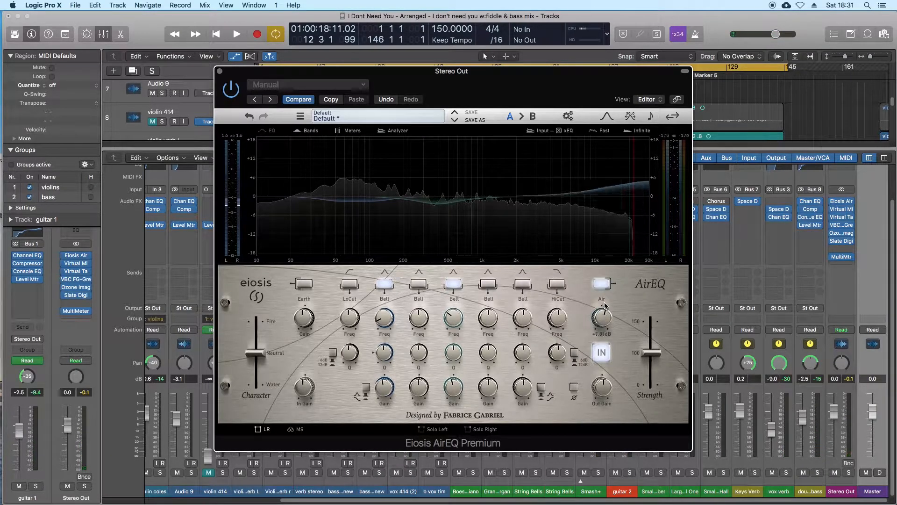
pyautogui.moveTo(604, 314); pyautogui.dragTo(605, 317)
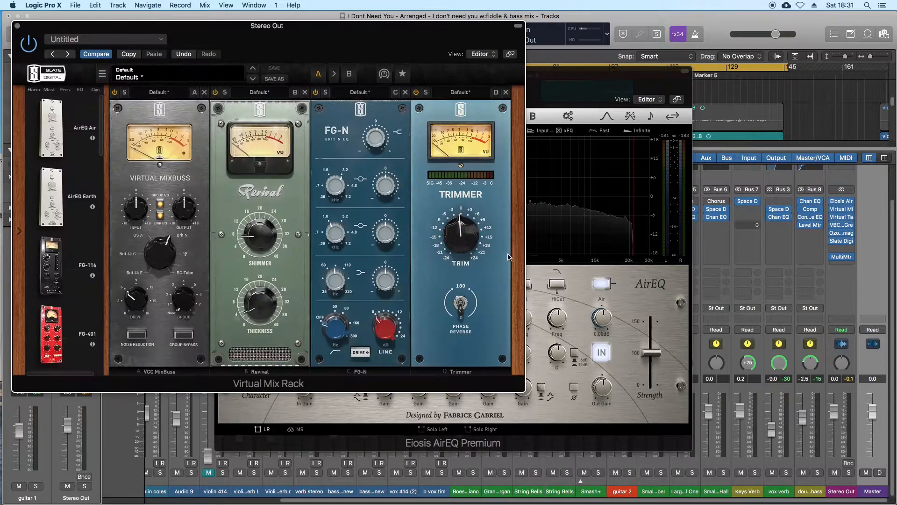
pyautogui.click(841, 209)
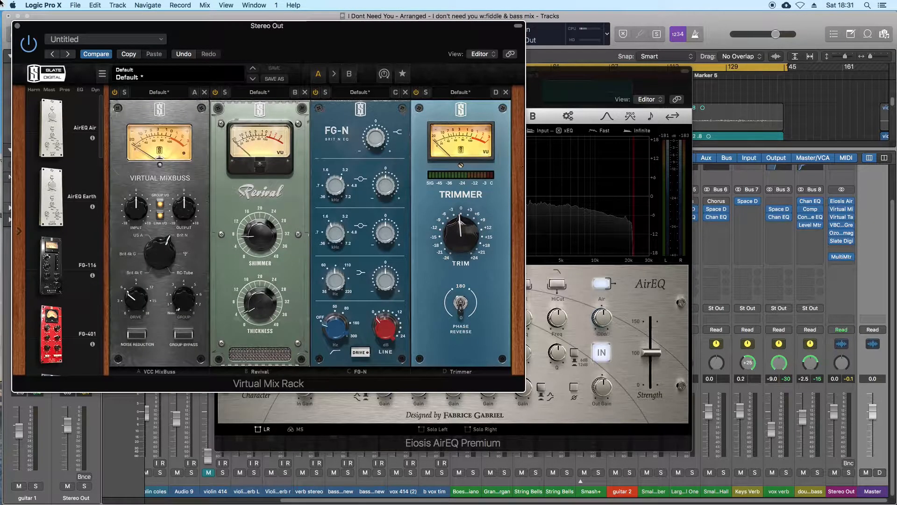
pyautogui.click(18, 26)
pyautogui.press('space')
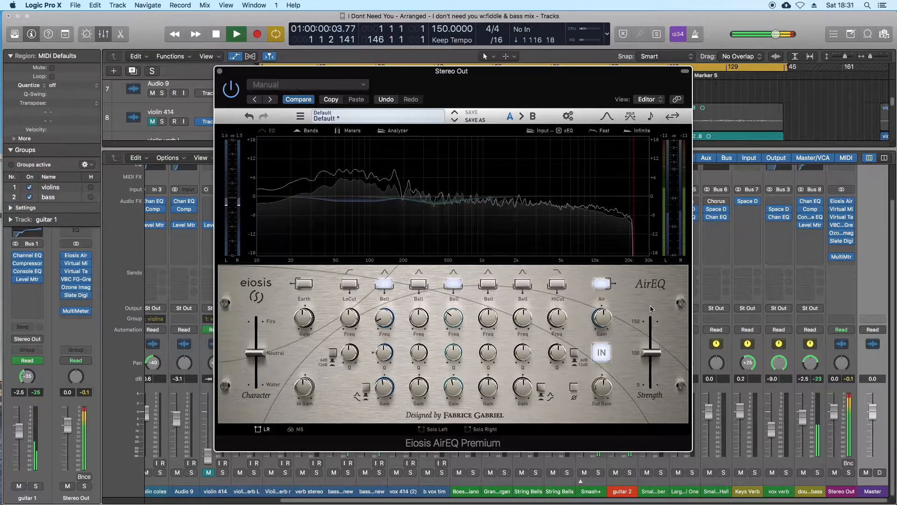
pyautogui.moveTo(597, 317); pyautogui.dragTo(603, 310)
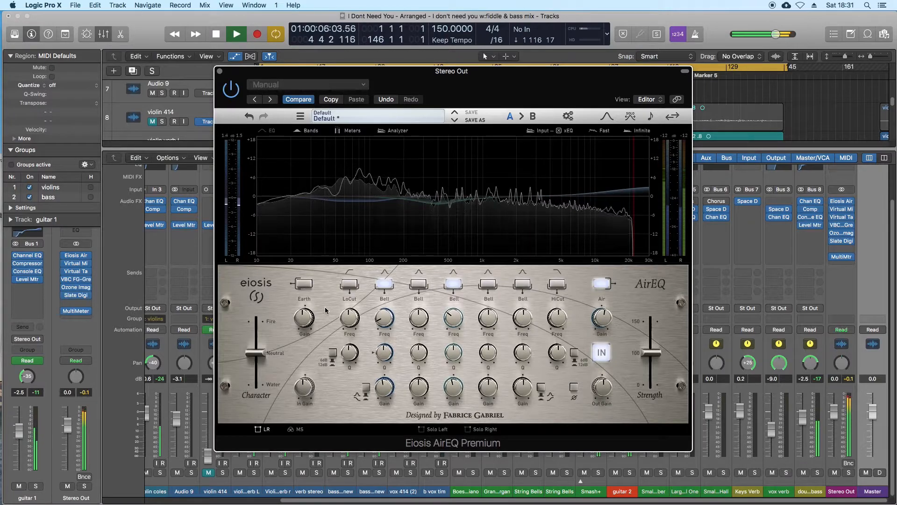
# Enable AirEQ's LoCut band with the steeper 24/36 dB slope range and set its frequency to 30.5 Hz
pyautogui.click(349, 286)
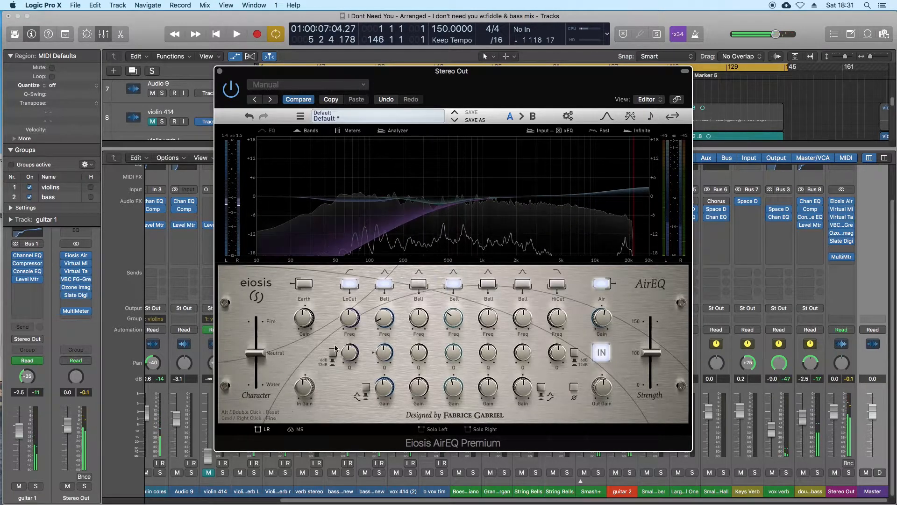
pyautogui.rightClick(333, 359)
pyautogui.click(345, 337)
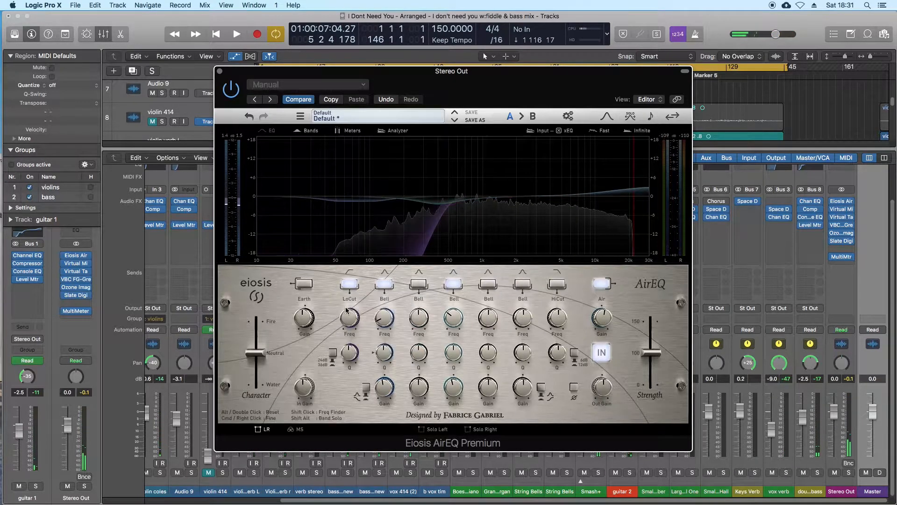
pyautogui.moveTo(345, 337); pyautogui.dragTo(341, 375)
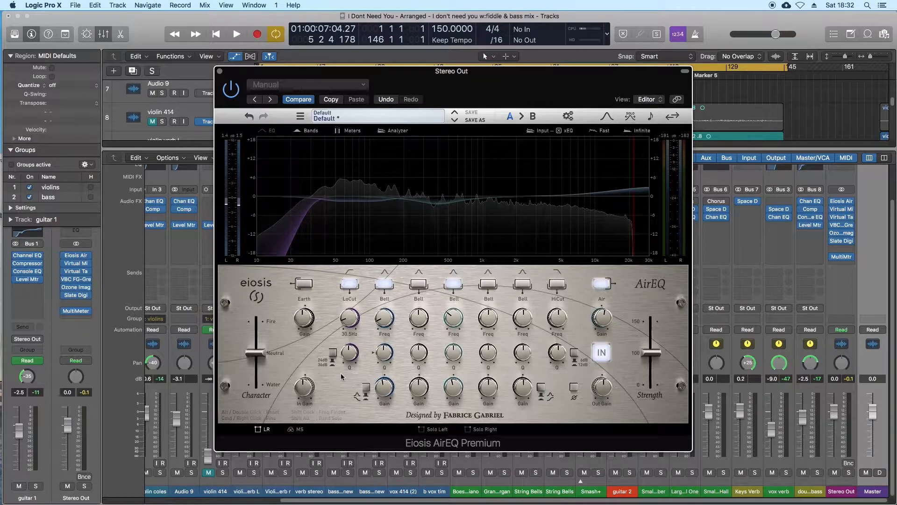
# Play the song to compare AirEQ bypassed and engaged, then close its window and briefly solo the double bass bus
pyautogui.press('space')
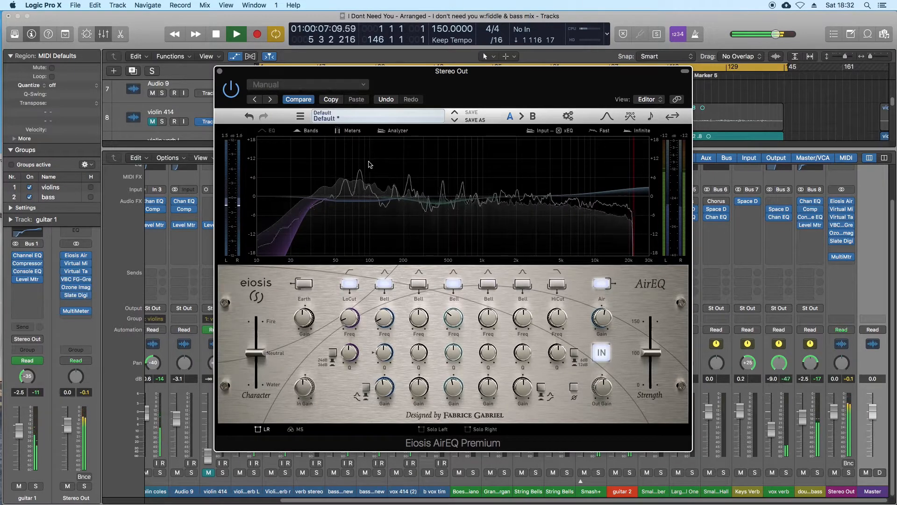
pyautogui.click(234, 92)
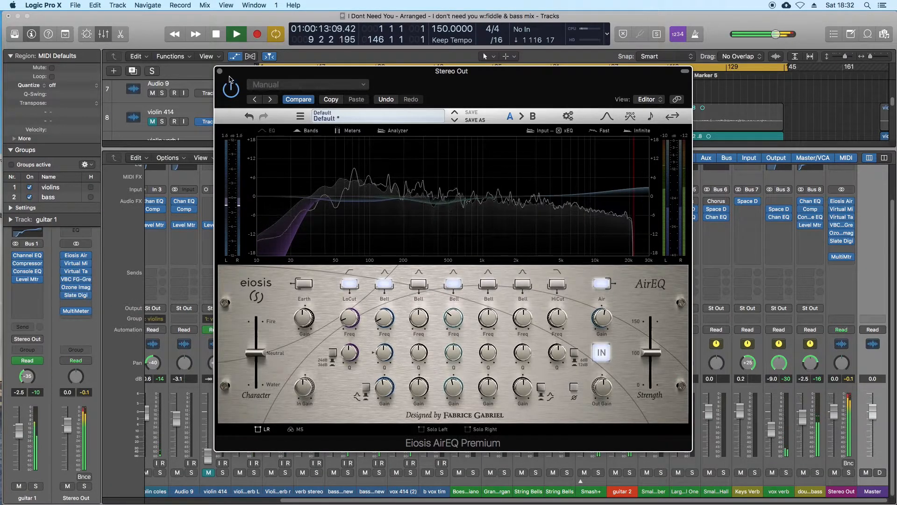
pyautogui.press('super+w')
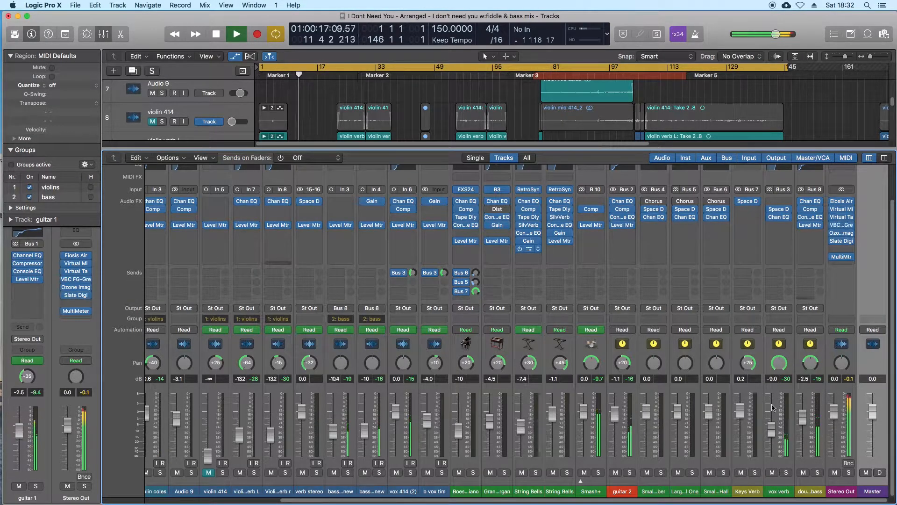
pyautogui.click(817, 472)
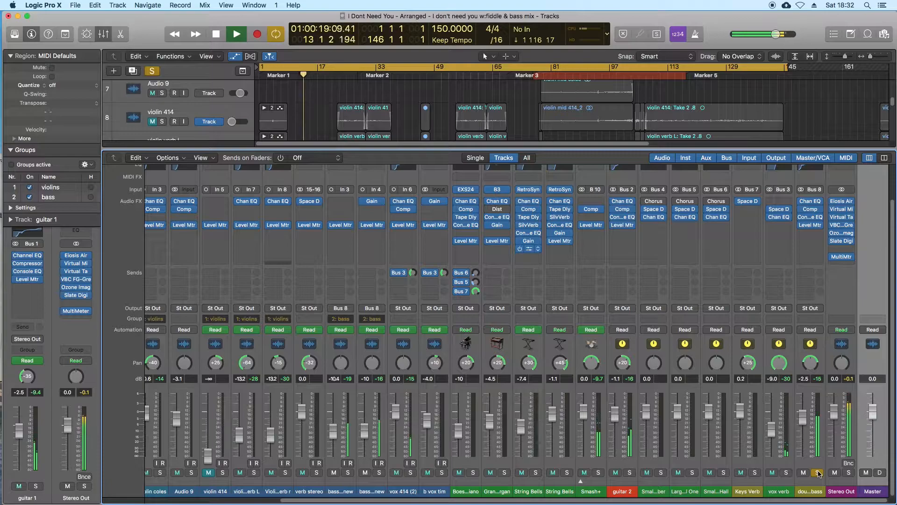
pyautogui.click(818, 472)
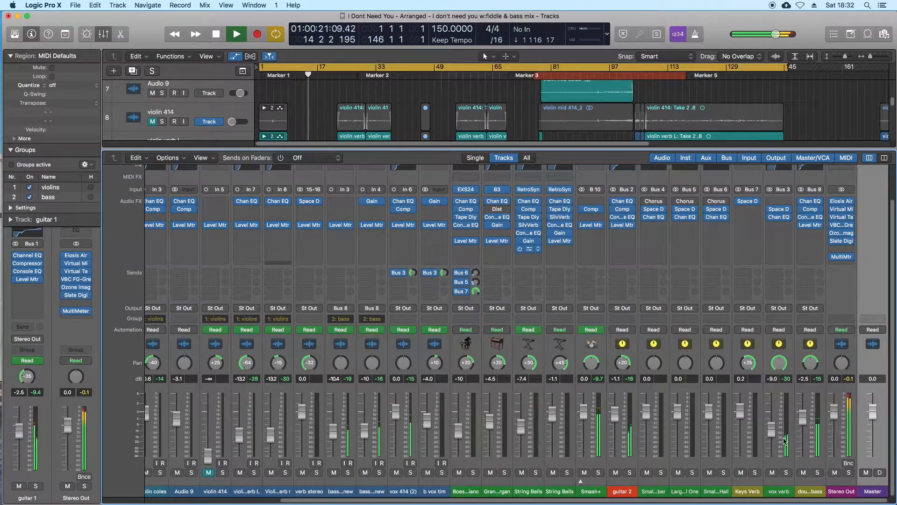
# Adjust FG-X's level section while checking loudness on the MultiMeter beside it, then close both and stop playback
pyautogui.click(847, 241)
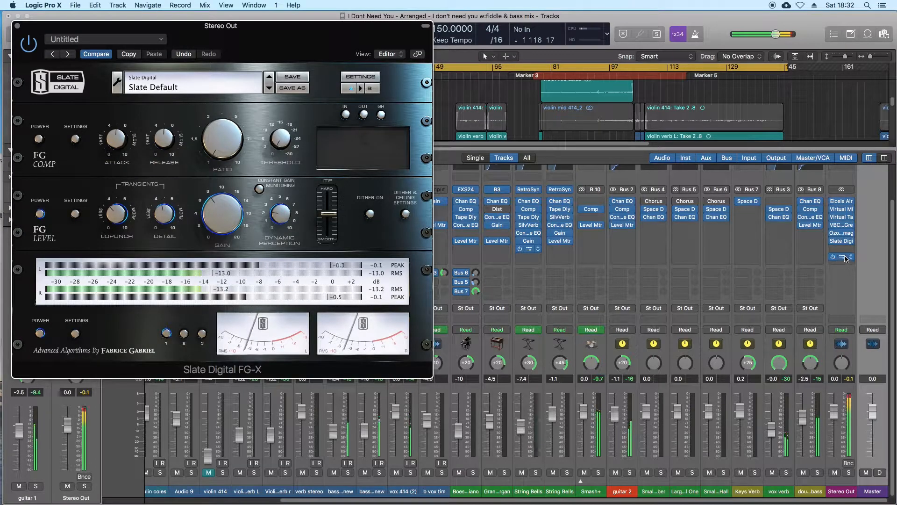
pyautogui.click(841, 257)
pyautogui.moveTo(321, 54); pyautogui.dragTo(655, 92)
pyautogui.click(265, 211)
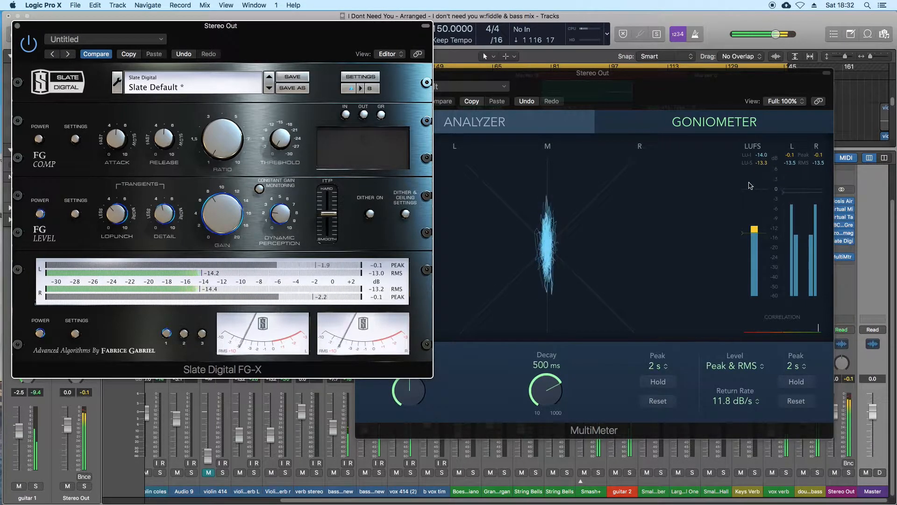
pyautogui.click(756, 85)
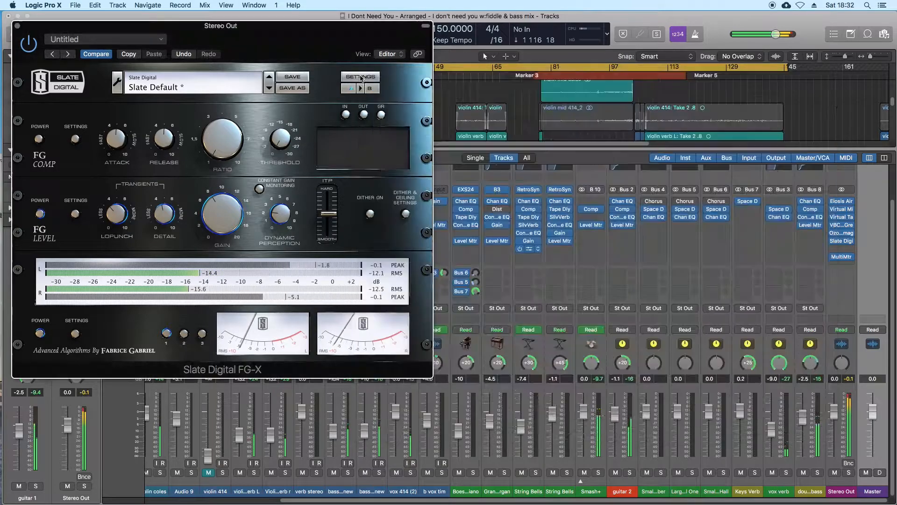
pyautogui.click(359, 73)
pyautogui.click(17, 26)
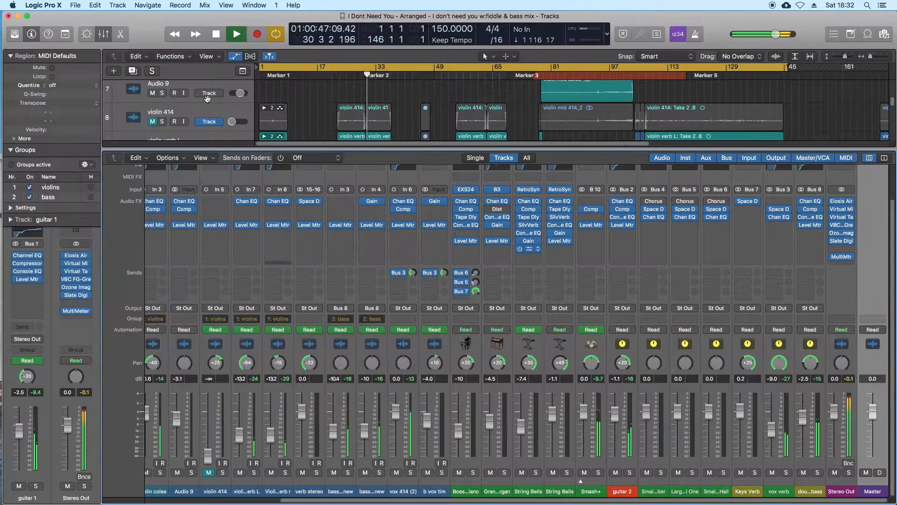
pyautogui.press('space')
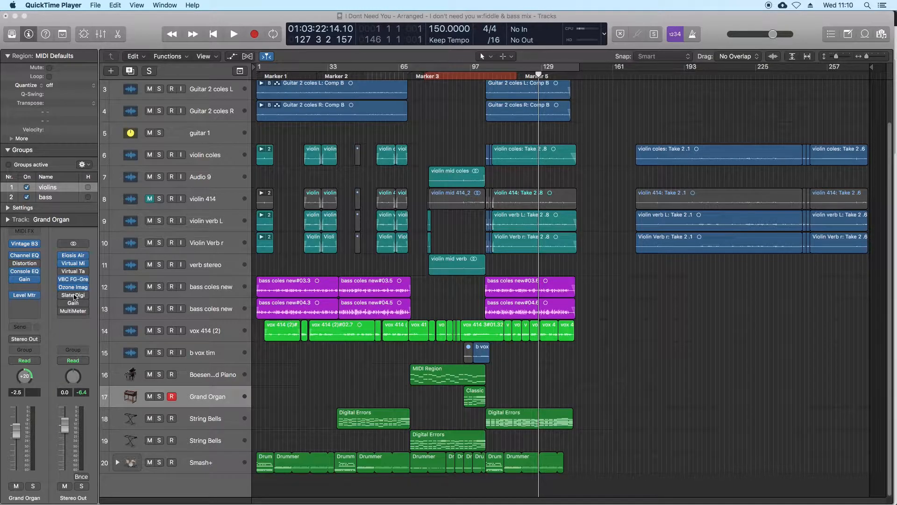
# Insert a Tape Delay on the Stereo Out between Virtual Tape Machines and FG-Grey, and move its window clear for editing
pyautogui.click(79, 327)
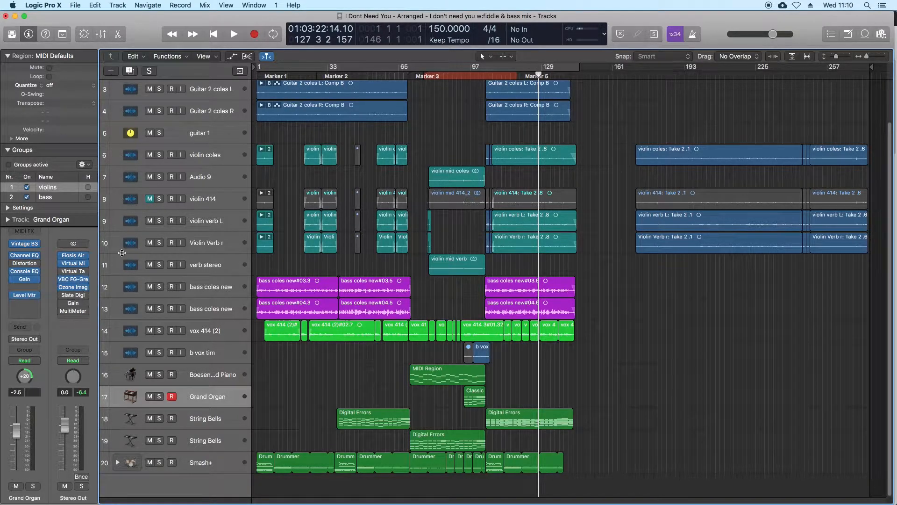
pyautogui.click(70, 279)
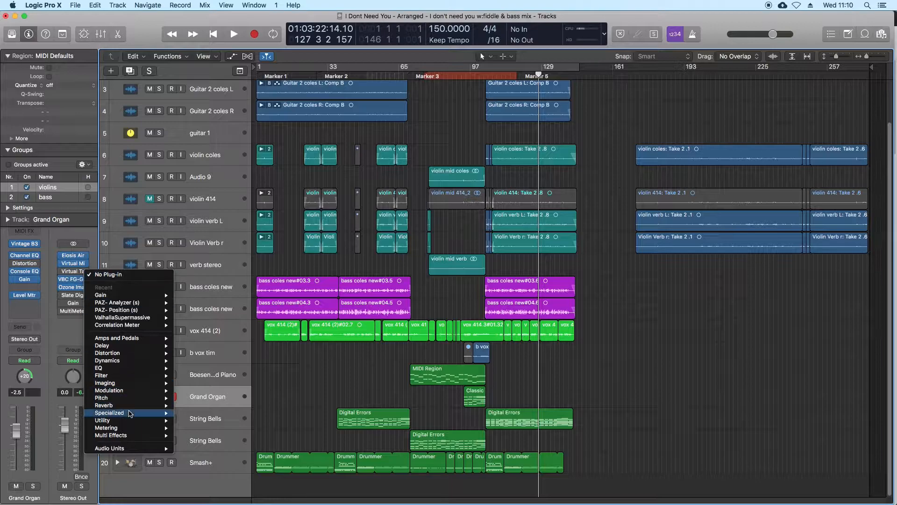
pyautogui.moveTo(122, 370)
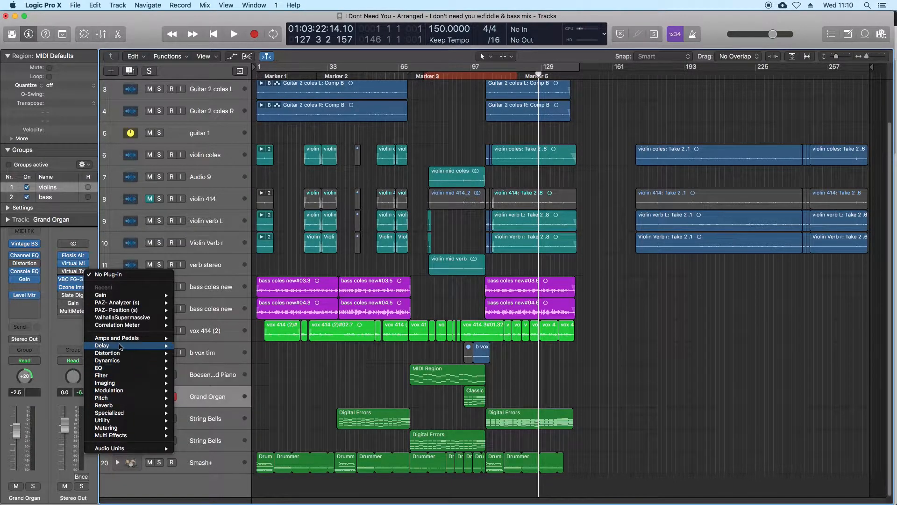
pyautogui.moveTo(164, 347)
pyautogui.moveTo(220, 369)
pyautogui.click(258, 386)
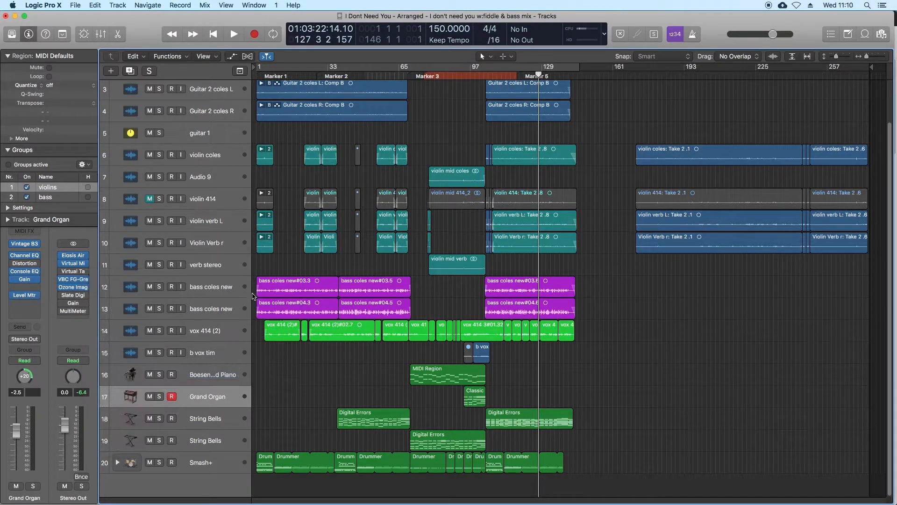
pyautogui.moveTo(269, 21); pyautogui.dragTo(474, 51)
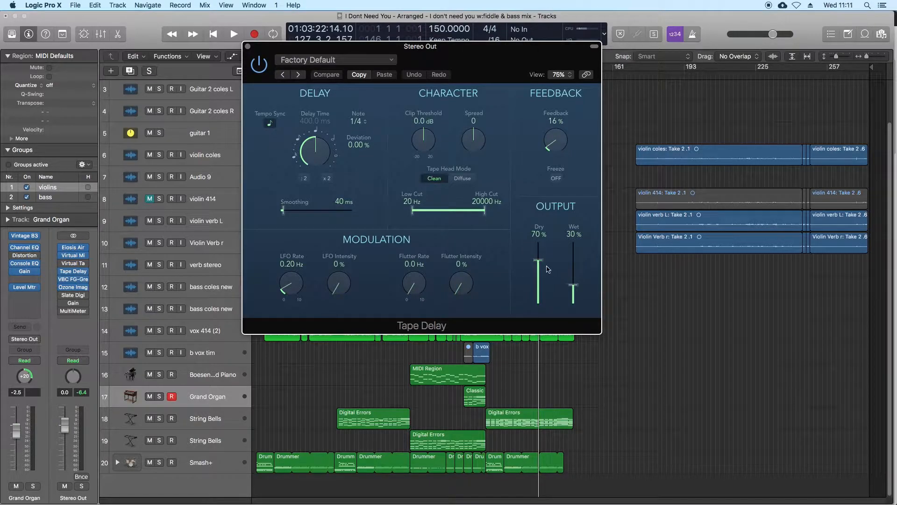
# Set Tape Delay's output to 0% dry and 100% wet, turn tempo sync off and set the delay time to 0 ms
pyautogui.moveTo(538, 260); pyautogui.dragTo(552, 456)
pyautogui.moveTo(578, 290); pyautogui.dragTo(572, 232)
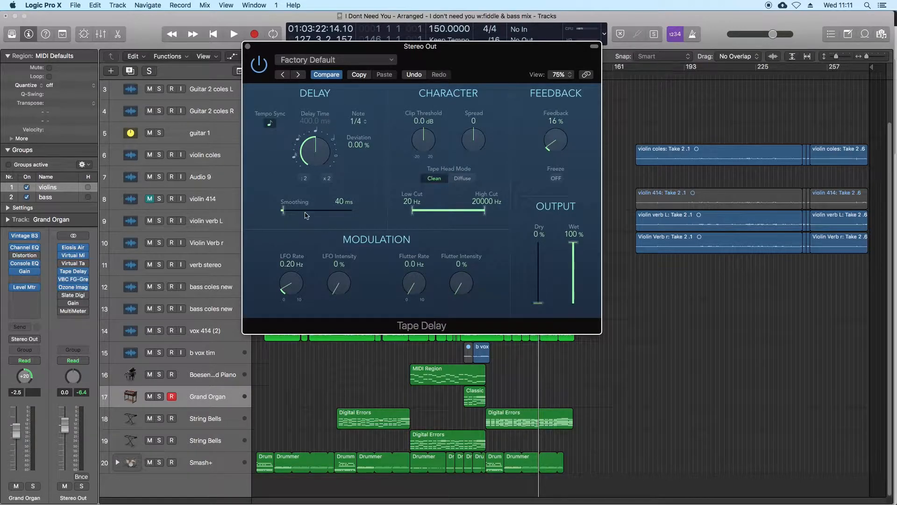
pyautogui.click(269, 124)
pyautogui.moveTo(316, 162); pyautogui.dragTo(323, 190)
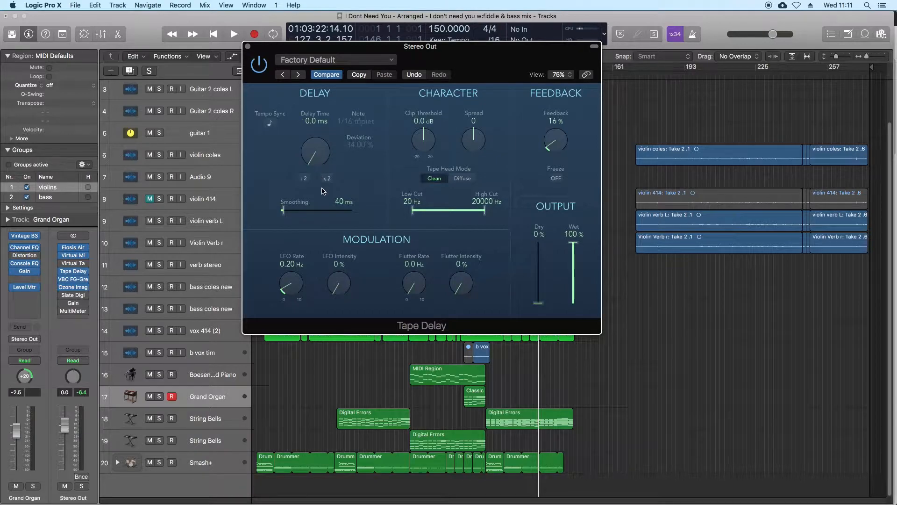
# Set Tape Delay's feedback to 0%, with the tape head mode at Clean and the clip threshold at 0.0 dB
pyautogui.moveTo(564, 147); pyautogui.dragTo(566, 179)
pyautogui.click(465, 179)
pyautogui.click(430, 180)
pyautogui.moveTo(425, 142); pyautogui.dragTo(428, 143)
pyautogui.moveTo(416, 61); pyautogui.dragTo(397, 86)
# Compare playback with Tape Delay bypassed and active, then stop and try the high cut, returning it to 20000 Hz
pyautogui.press('space')
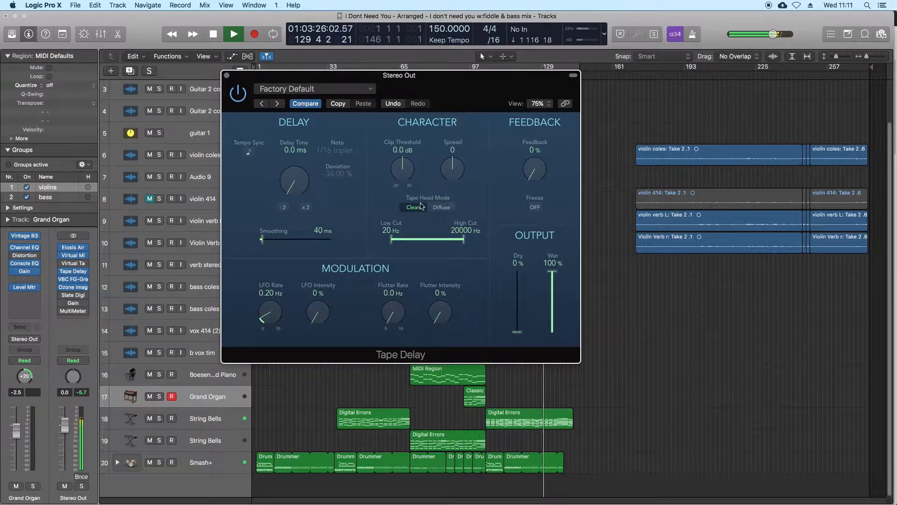
pyautogui.click(238, 99)
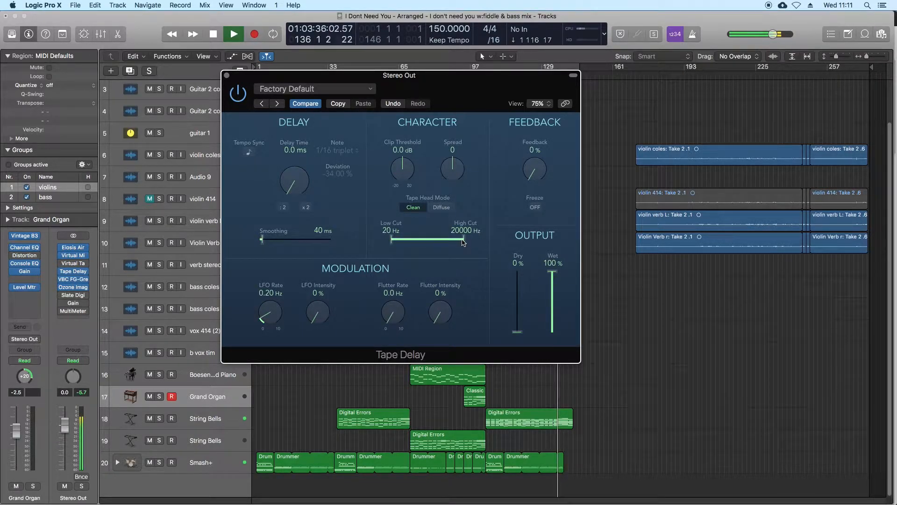
pyautogui.press('space')
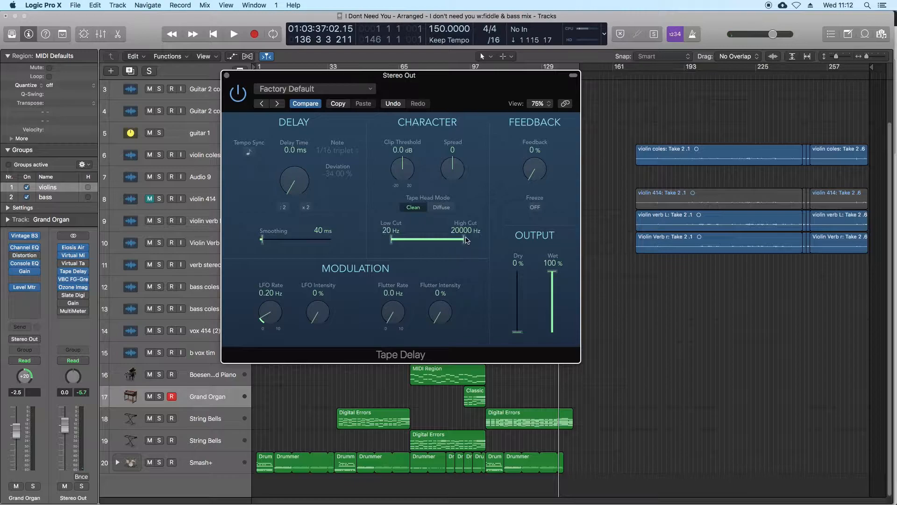
pyautogui.moveTo(452, 241); pyautogui.dragTo(470, 252)
pyautogui.moveTo(472, 108)
pyautogui.mouseDown()
pyautogui.moveTo(503, 112)
pyautogui.moveTo(465, 103)
pyautogui.mouseUp()
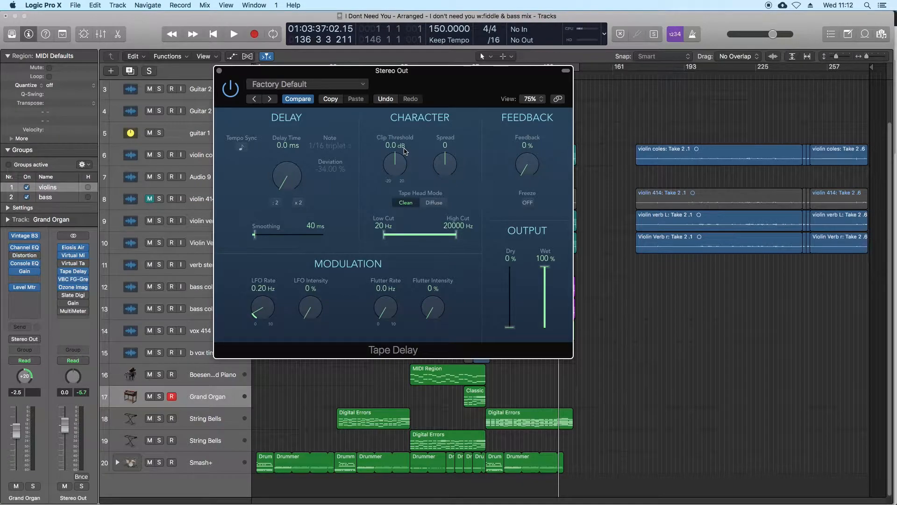
# During playback, set Tape Delay's clip threshold to +1.0 dB and its spread to 40
pyautogui.press('space')
pyautogui.moveTo(400, 169); pyautogui.dragTo(418, 57)
pyautogui.moveTo(445, 92); pyautogui.dragTo(456, 66)
pyautogui.click(443, 82)
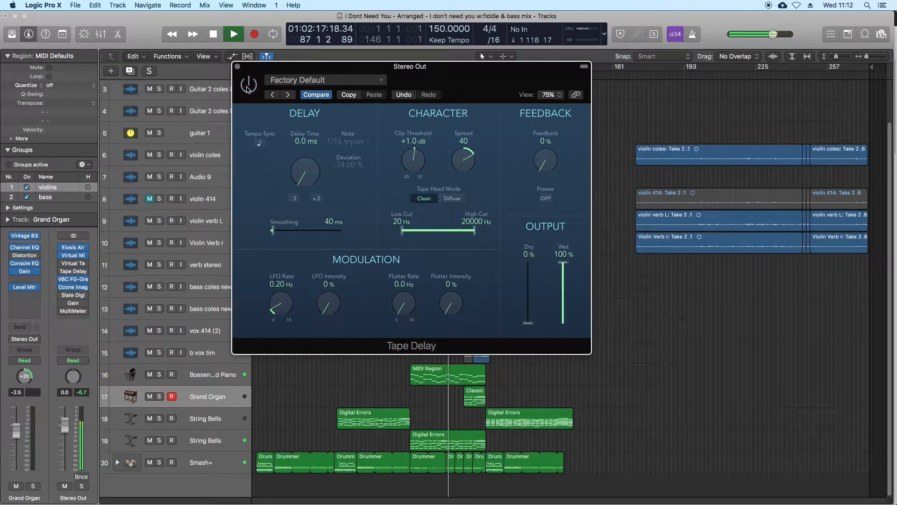
# Set Tape Delay's spread to 0, tape head mode to Diffuse and clip threshold to -0.2 dB, checking against bypass during playback
pyautogui.moveTo(464, 158); pyautogui.dragTo(470, 189)
pyautogui.click(452, 199)
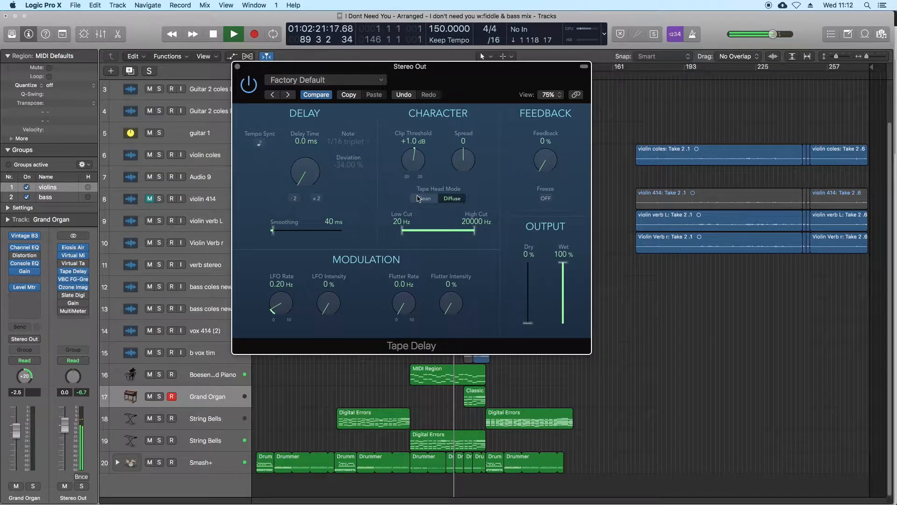
pyautogui.moveTo(416, 171); pyautogui.dragTo(431, 160)
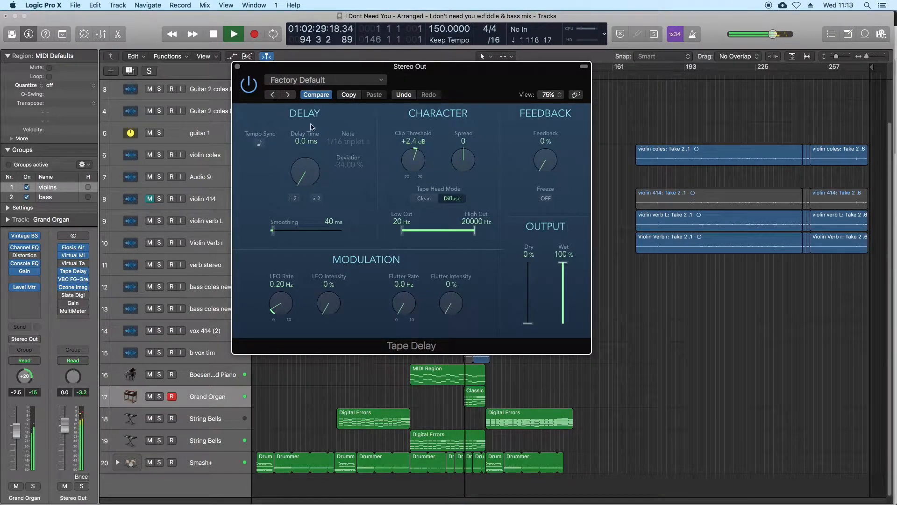
pyautogui.click(249, 84)
pyautogui.click(249, 84)
pyautogui.moveTo(410, 161); pyautogui.dragTo(413, 174)
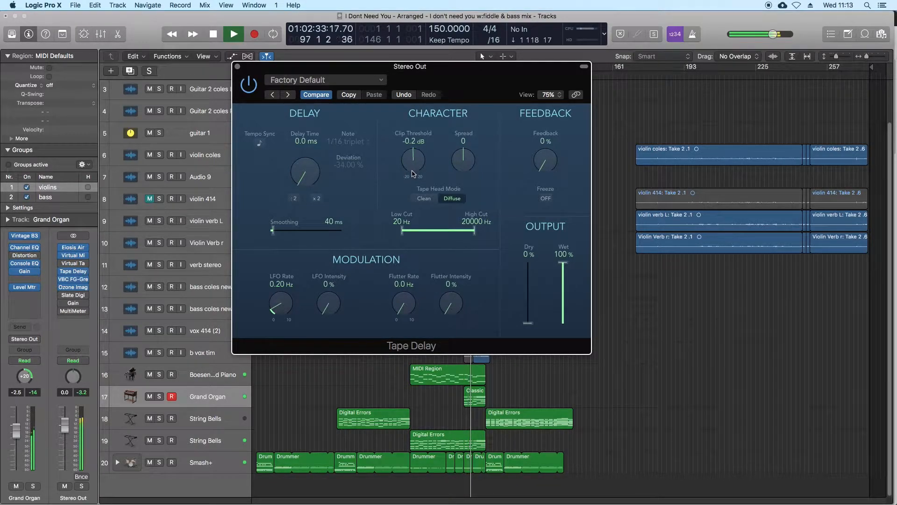
# Try Tape Delay's high cut at 15000 Hz against bypass, return it to 20000 Hz and stop playback
pyautogui.moveTo(474, 233); pyautogui.dragTo(471, 239)
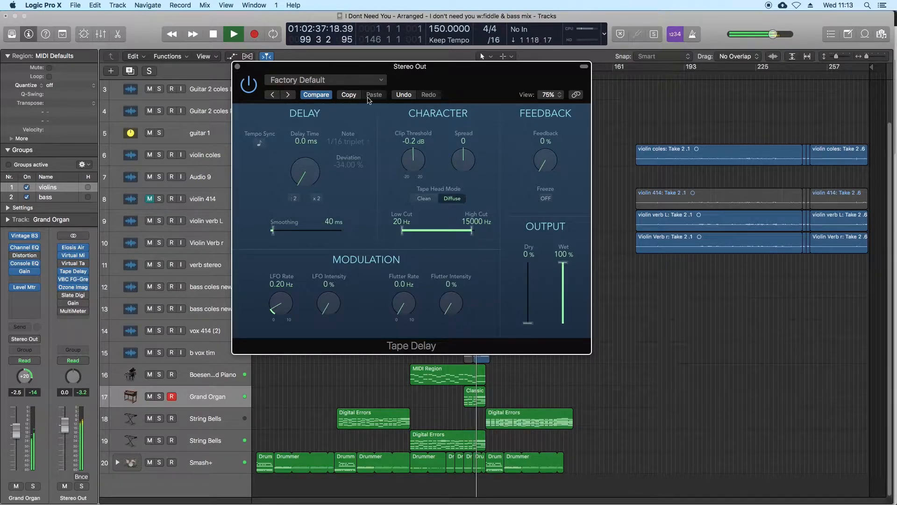
pyautogui.click(249, 88)
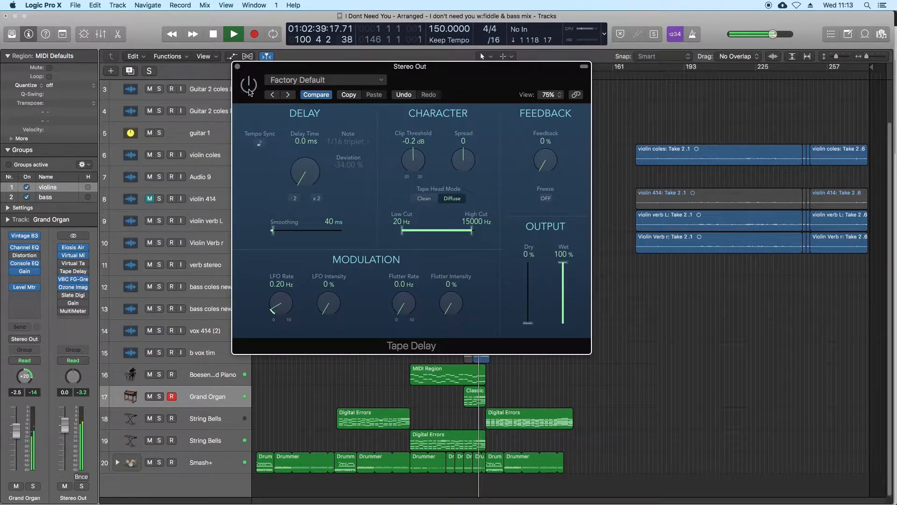
pyautogui.click(249, 88)
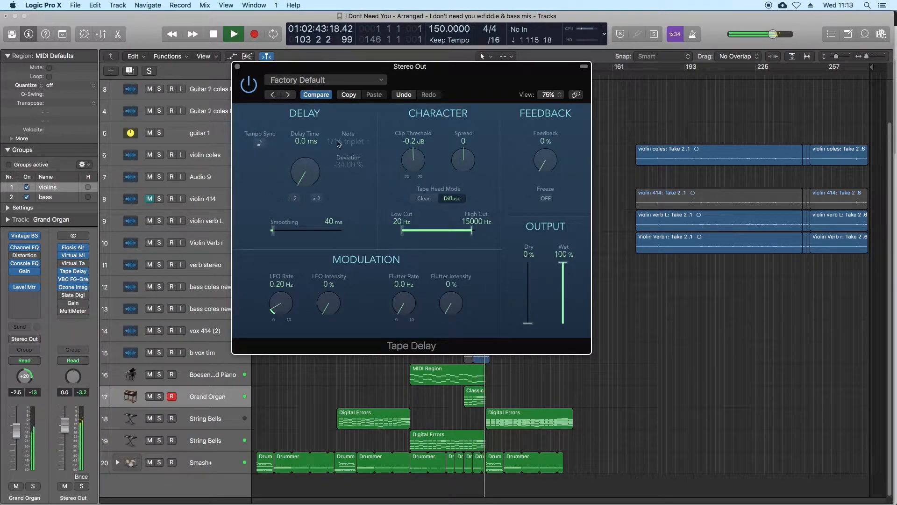
pyautogui.moveTo(471, 232); pyautogui.dragTo(496, 241)
pyautogui.click(251, 86)
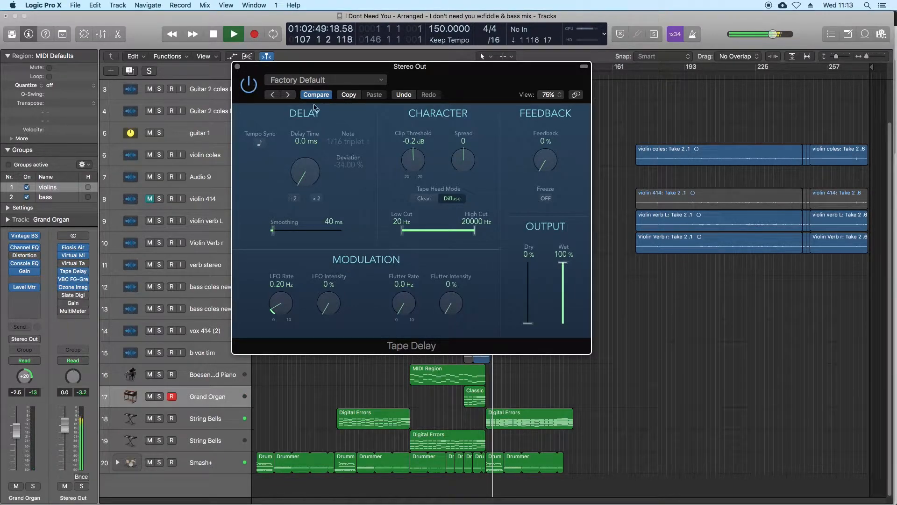
pyautogui.click(711, 337)
pyautogui.press('space')
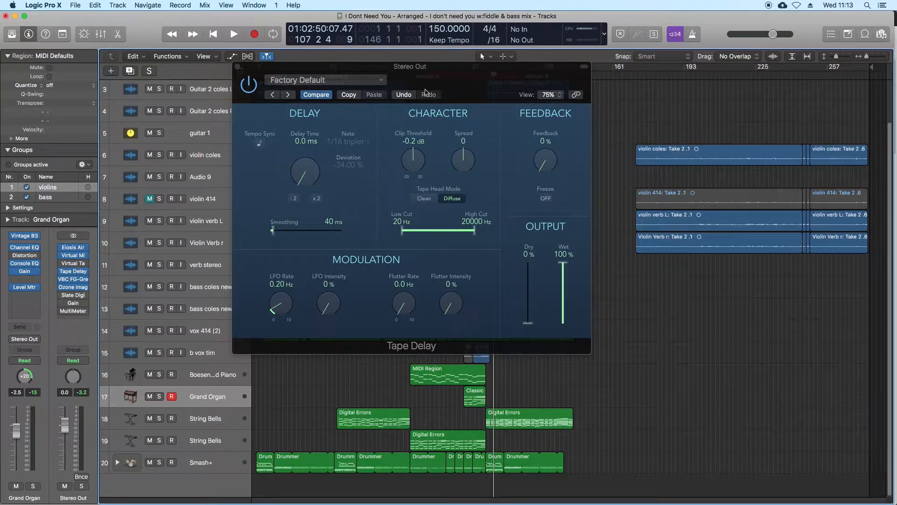
# Open Virtual Tape Machines alongside Tape Delay from the Stereo Out and arrange the two plug-in windows side by side
pyautogui.moveTo(437, 74); pyautogui.dragTo(434, 92)
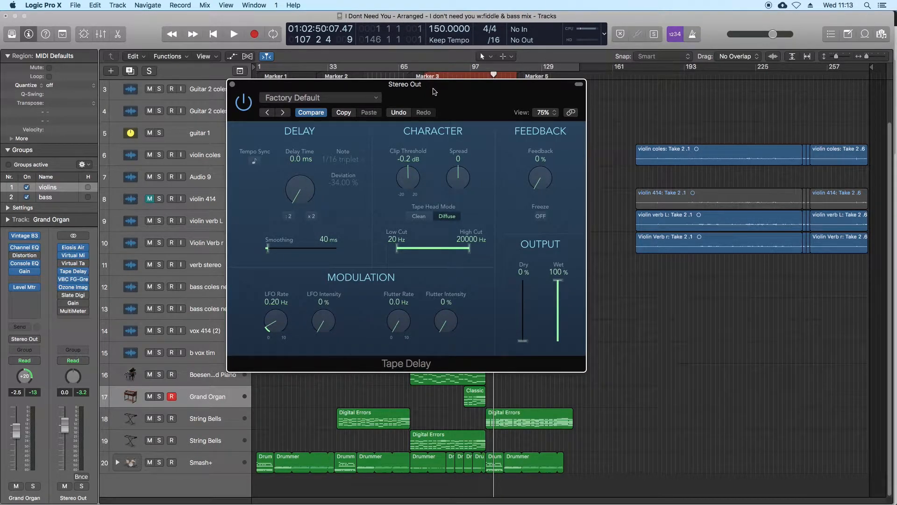
pyautogui.click(233, 84)
pyautogui.click(71, 265)
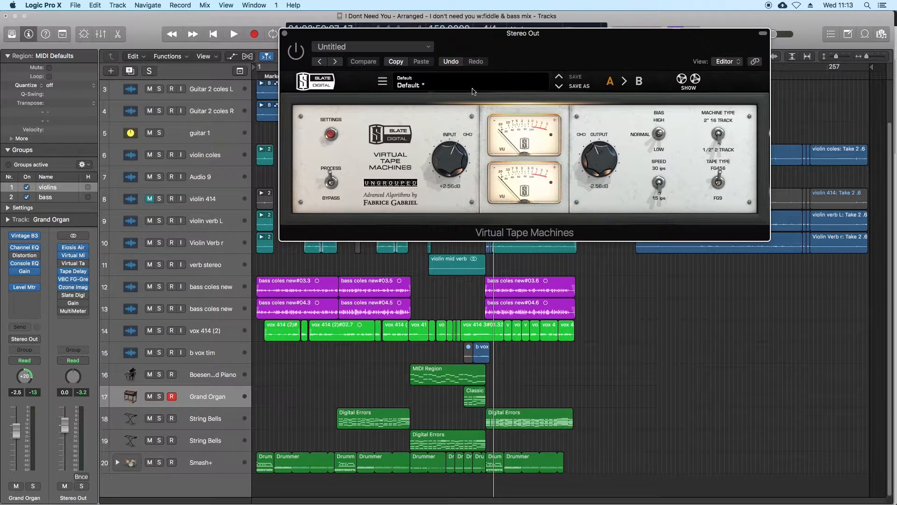
pyautogui.click(73, 271)
pyautogui.moveTo(444, 98); pyautogui.dragTo(249, 53)
pyautogui.moveTo(502, 44); pyautogui.dragTo(609, 99)
pyautogui.click(63, 89)
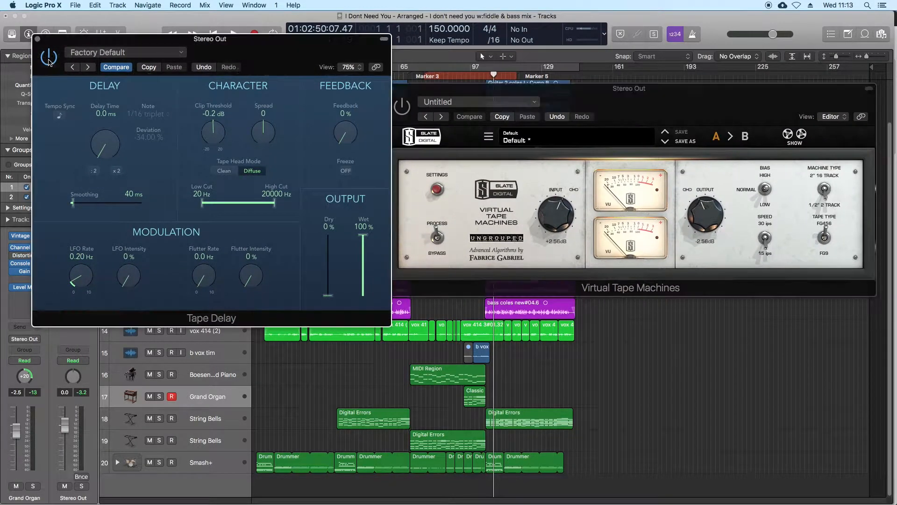
# Play the song and compare Tape Delay with Virtual Tape Machines by activating them alternately, showing the tape reels, then stop playback
pyautogui.press('space')
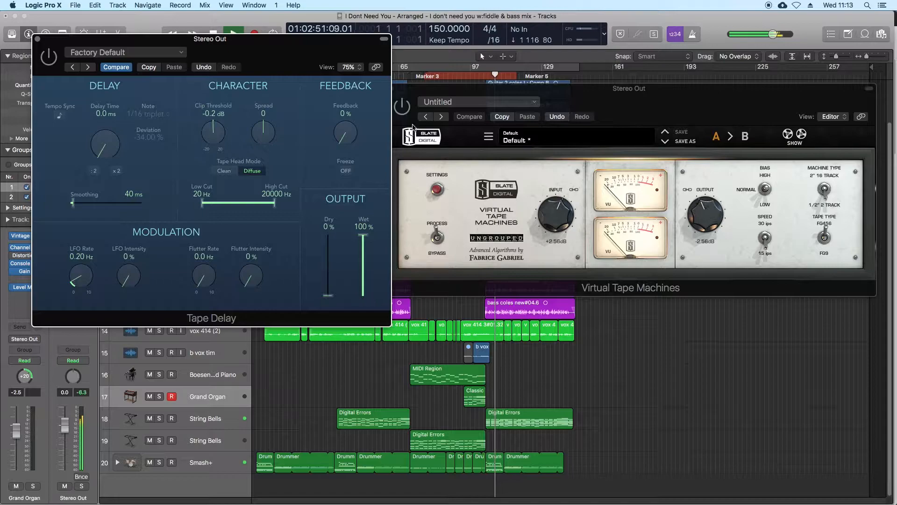
pyautogui.click(406, 110)
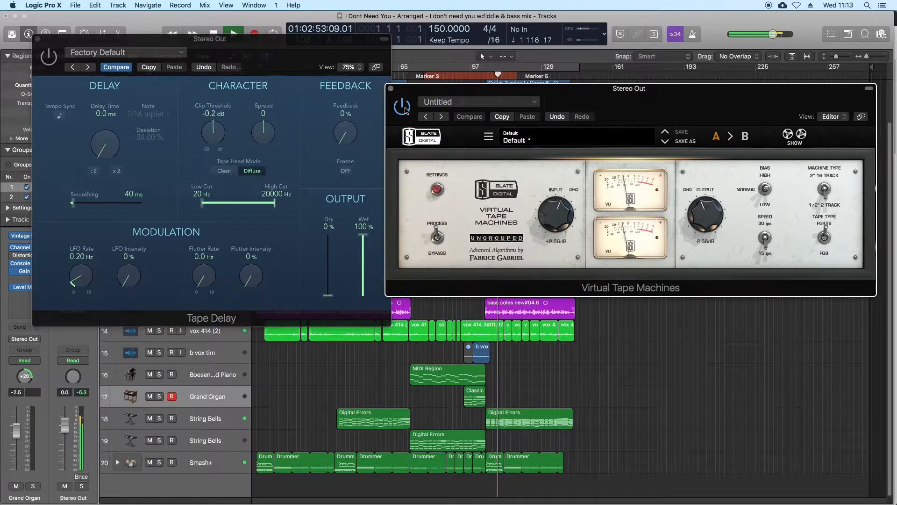
pyautogui.click(795, 137)
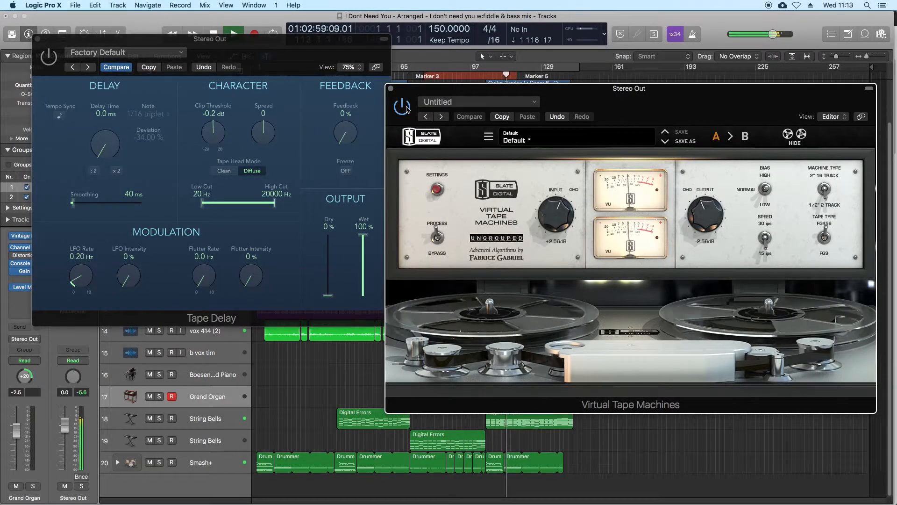
pyautogui.click(47, 58)
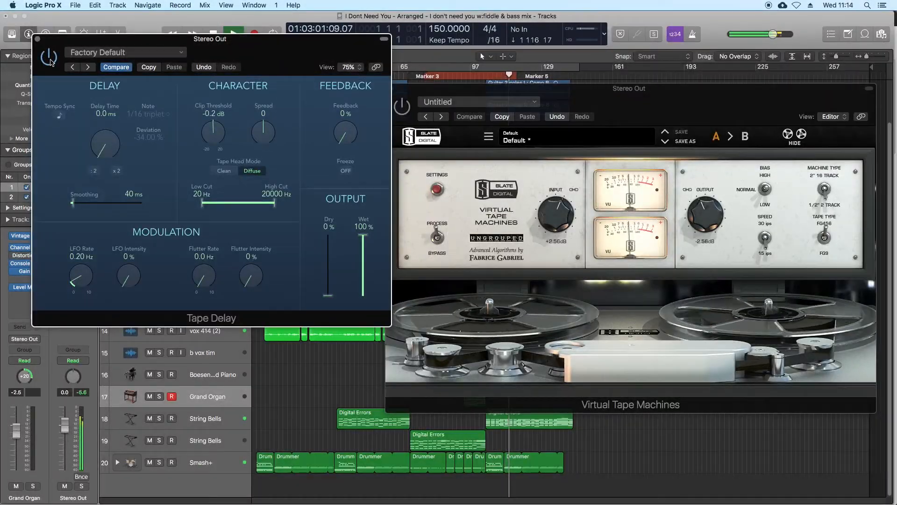
pyautogui.click(48, 58)
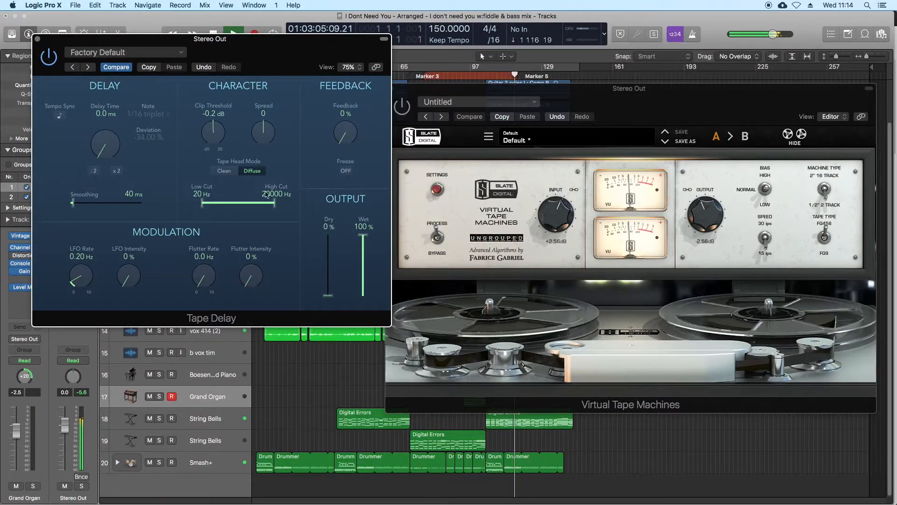
pyautogui.click(397, 109)
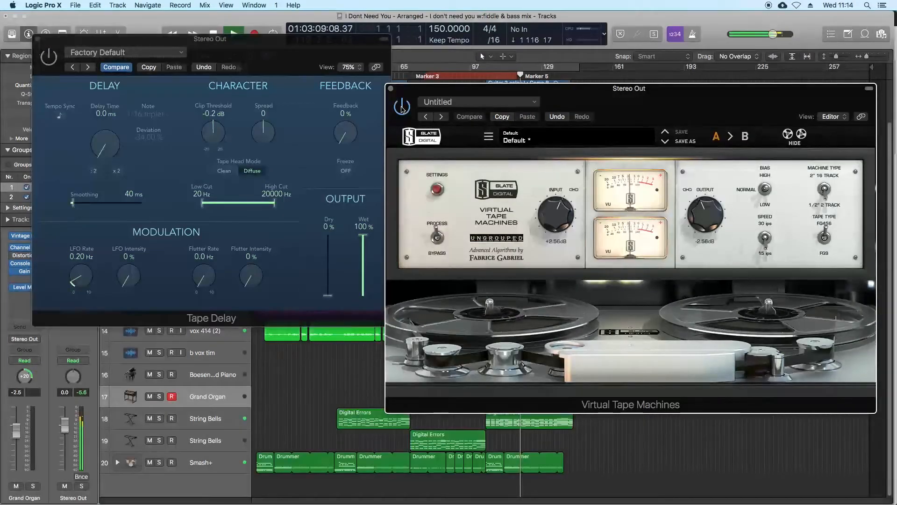
pyautogui.press('space')
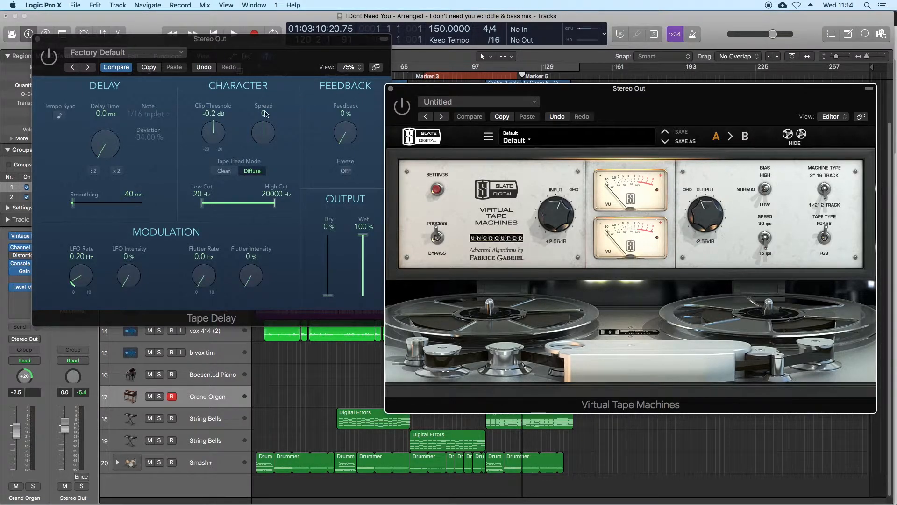
# Close the Virtual Tape Machines and Tape Delay windows and reactivate Tape Delay on the Stereo Out
pyautogui.click(235, 60)
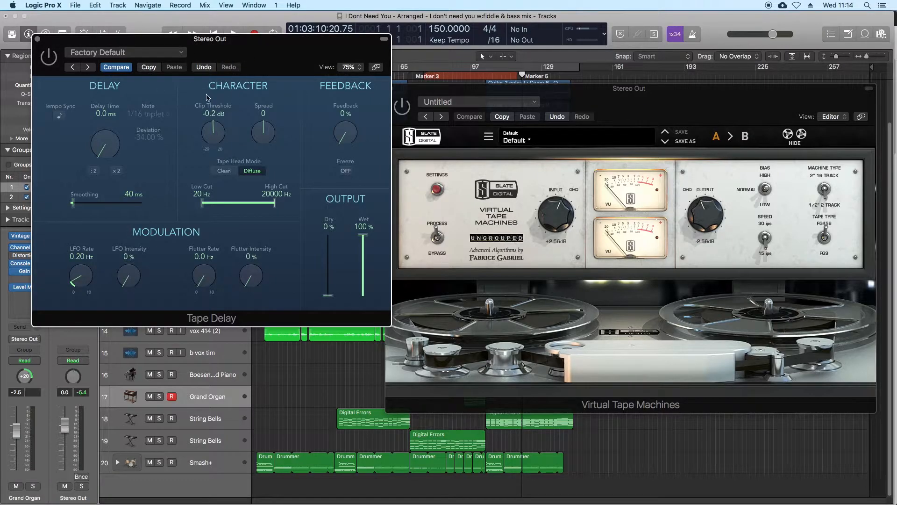
pyautogui.click(609, 112)
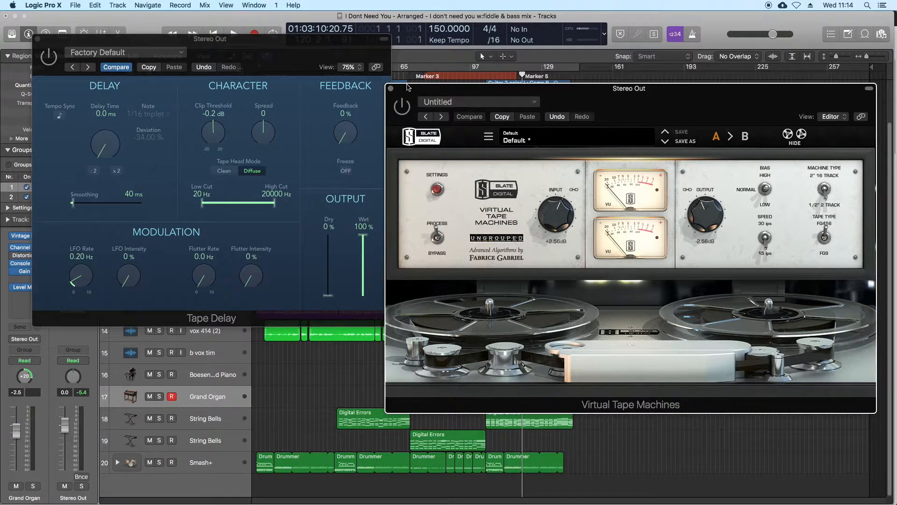
pyautogui.click(391, 89)
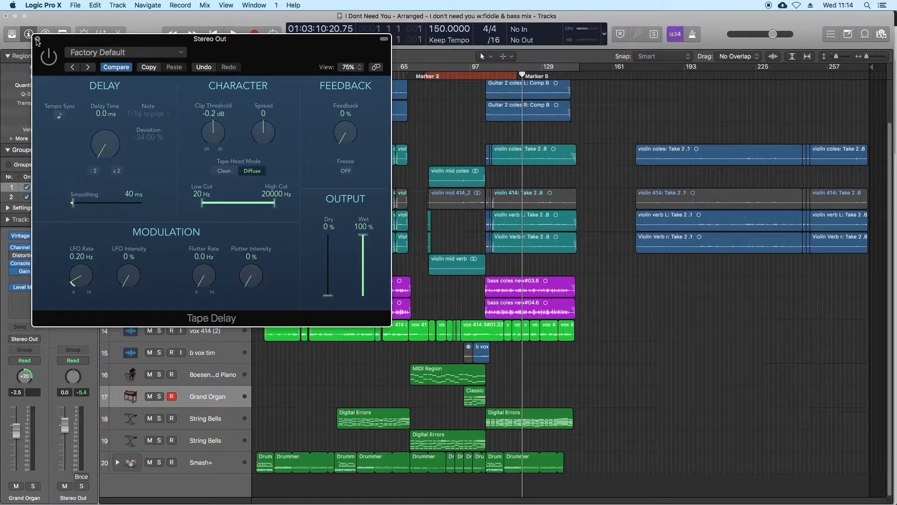
pyautogui.click(37, 41)
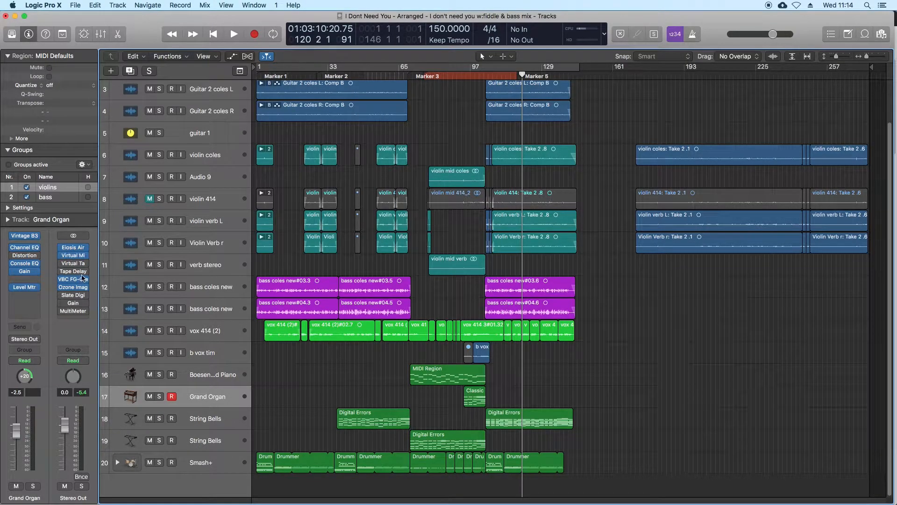
pyautogui.moveTo(63, 273)
# Switch to TotalMix FX, examine the Mono option in its control room section, and return to Logic Pro
pyautogui.moveTo(78, 305)
pyautogui.click(19, 341)
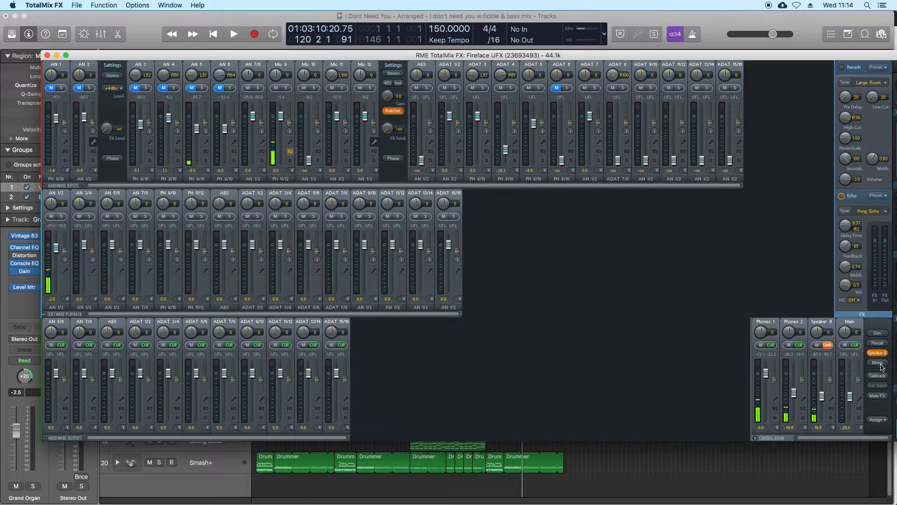
pyautogui.click(56, 56)
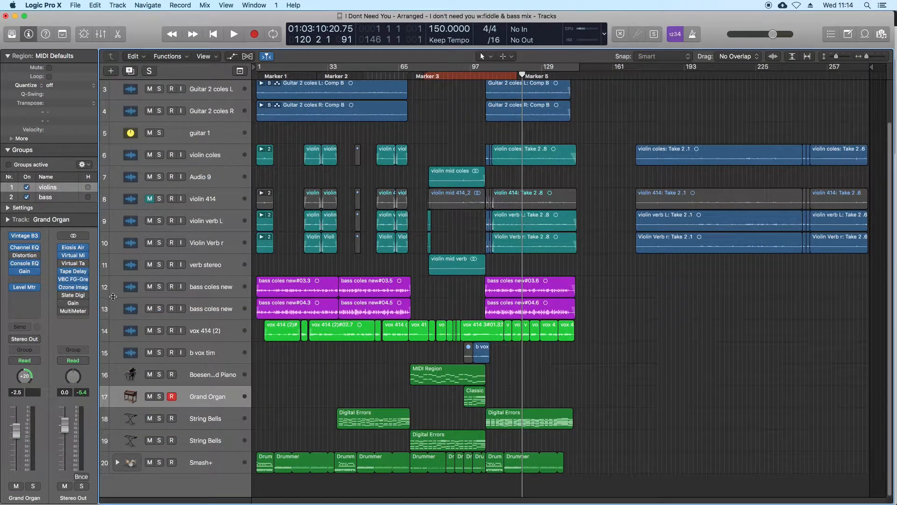
# Remove the bypassed Gain plug-in from the Stereo Out, and briefly open and close Slate Digital FG-X
pyautogui.click(86, 303)
pyautogui.click(91, 320)
pyautogui.moveTo(76, 299)
pyautogui.click(75, 294)
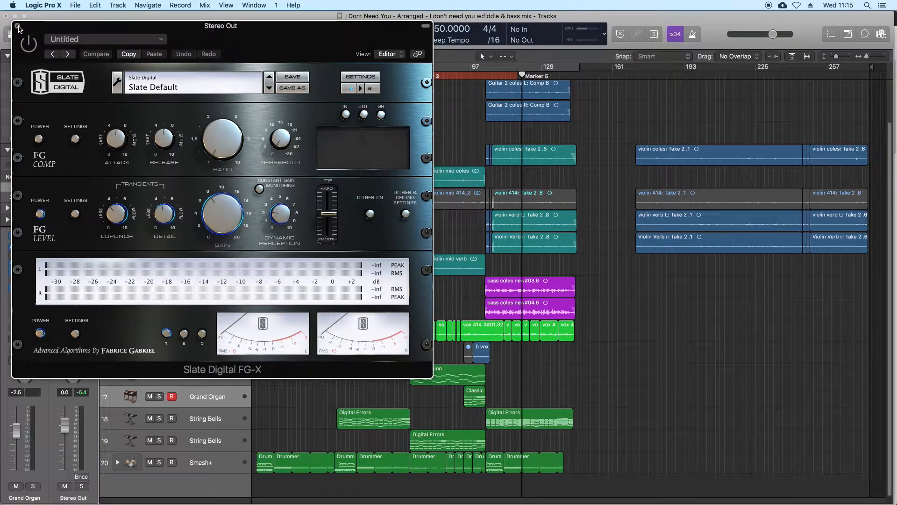
pyautogui.click(18, 27)
# Insert a Gain utility plug-in on the Stereo Out, move it ahead of Slate Digital FG-X and close its window
pyautogui.click(78, 302)
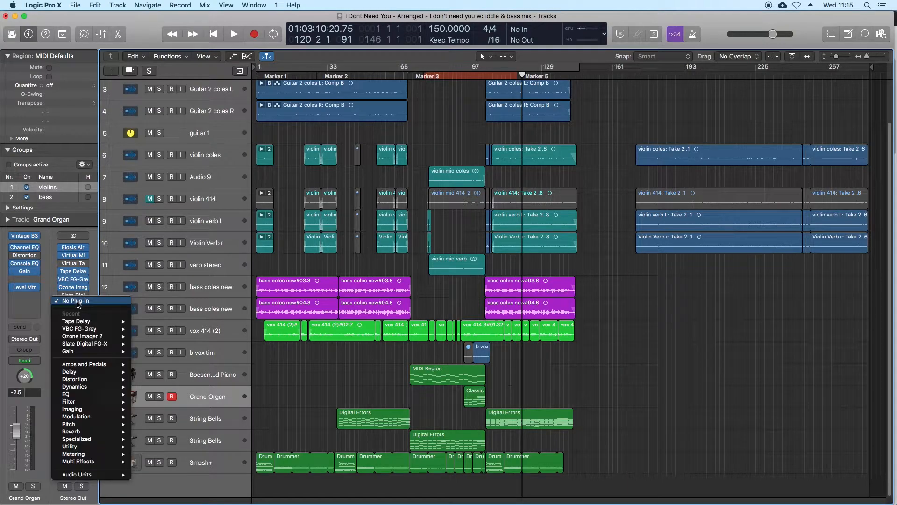
pyautogui.moveTo(71, 446)
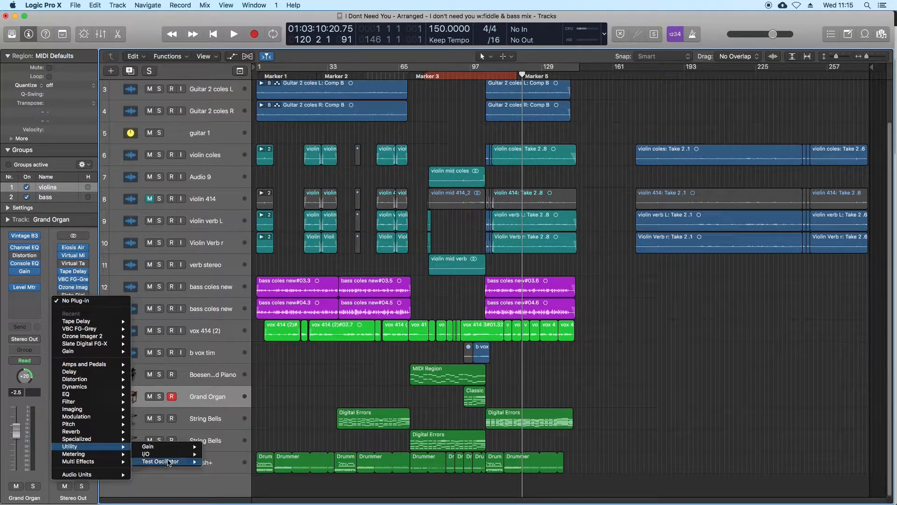
pyautogui.moveTo(154, 447)
pyautogui.click(222, 447)
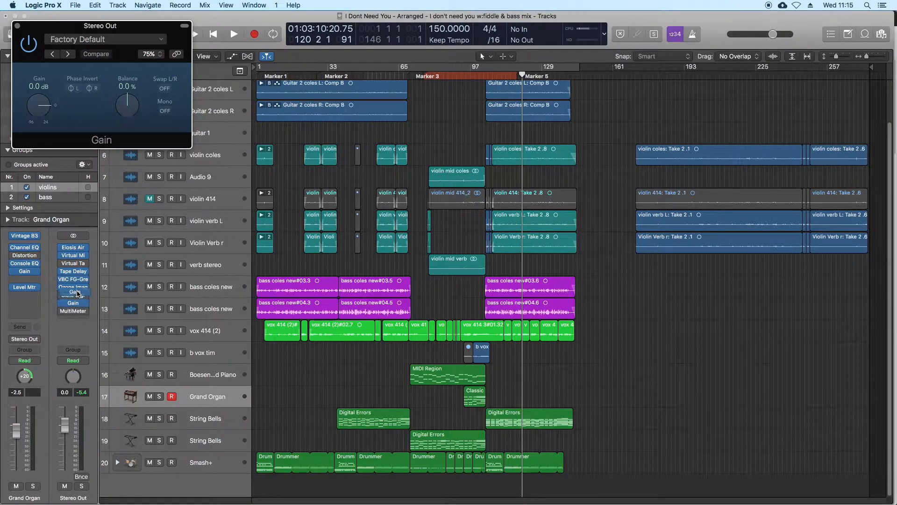
pyautogui.click(80, 295)
pyautogui.moveTo(21, 27); pyautogui.dragTo(19, 26)
pyautogui.click(17, 26)
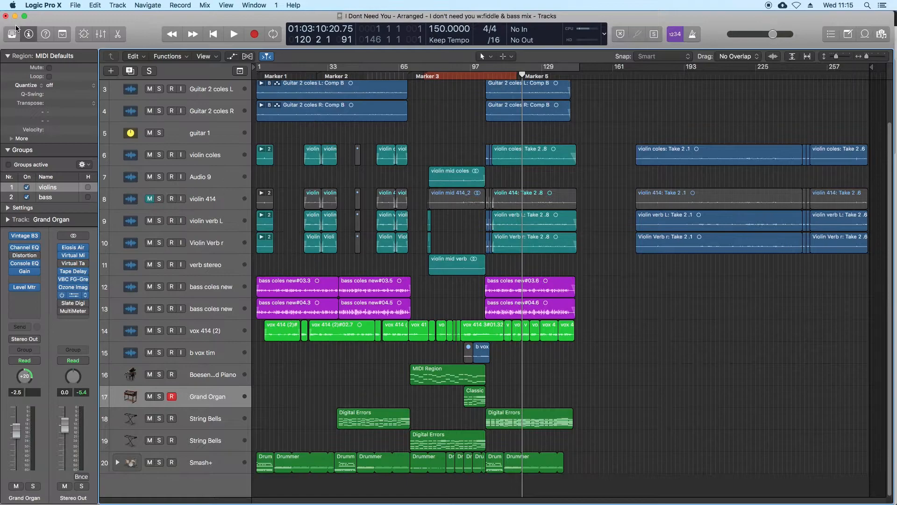
# Open the Stereo Out's Gain plug-in, try its Mono option on and off, and move the window clear of the playhead
pyautogui.click(73, 295)
pyautogui.moveTo(102, 23); pyautogui.dragTo(409, 186)
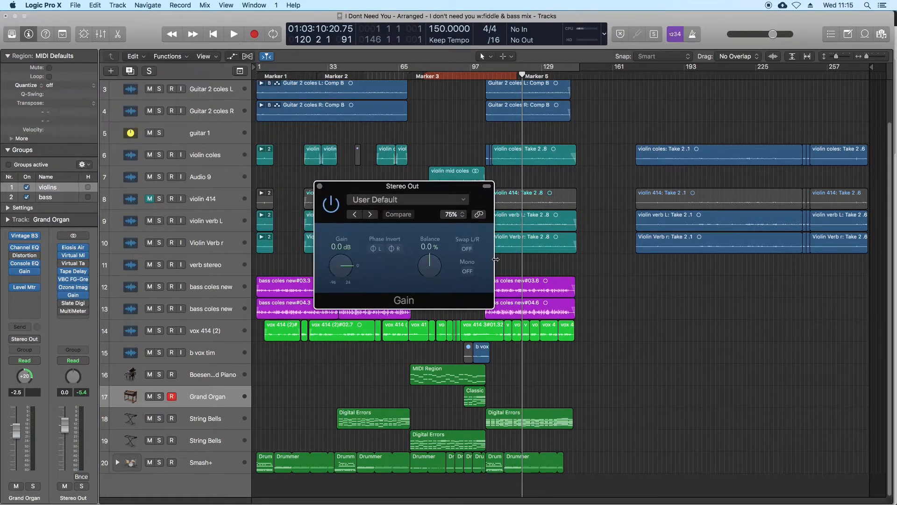
pyautogui.click(467, 271)
pyautogui.click(467, 271)
pyautogui.moveTo(417, 186); pyautogui.dragTo(330, 121)
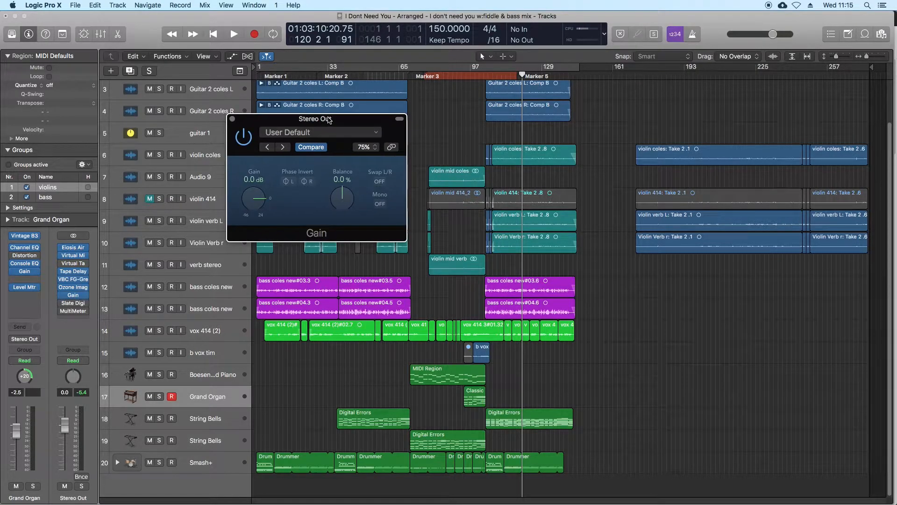
# Play from about bar 111 and compare the mix with Gain's Mono option on and off, then stop playback
pyautogui.moveTo(522, 76); pyautogui.dragTo(504, 77)
pyautogui.press('space')
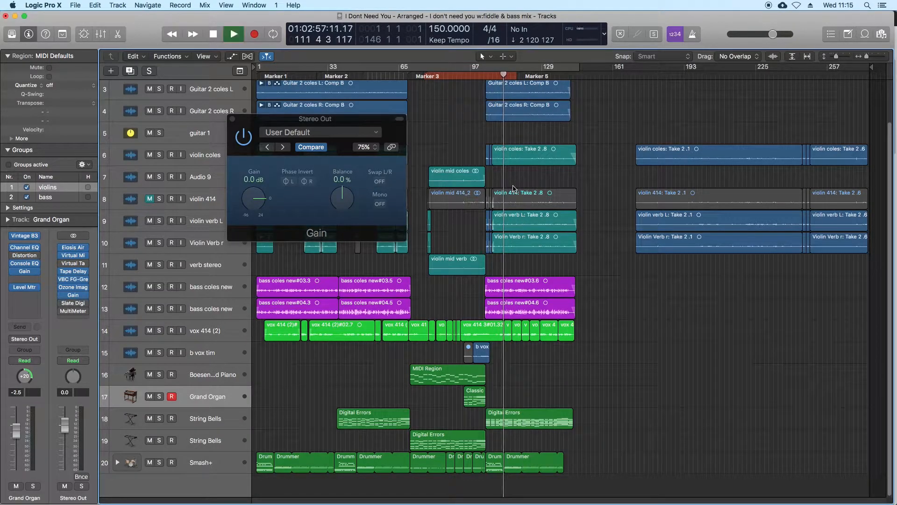
pyautogui.click(380, 204)
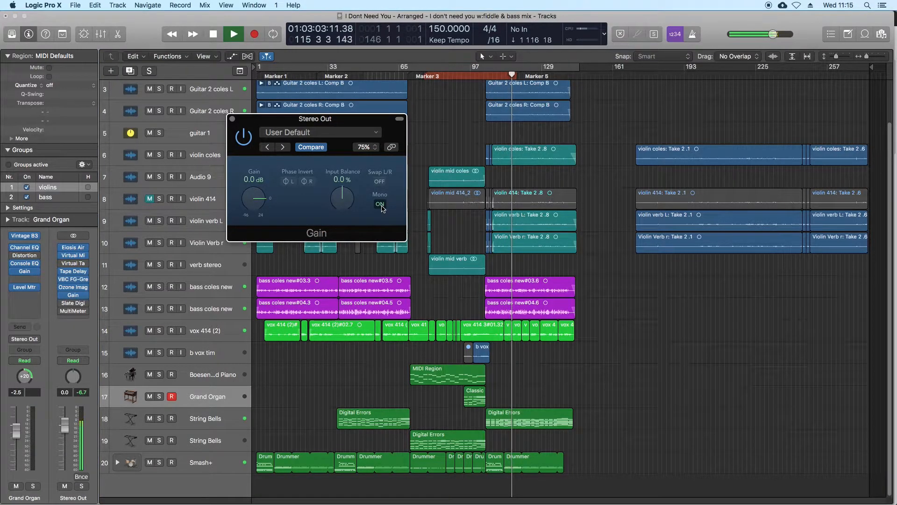
pyautogui.click(382, 204)
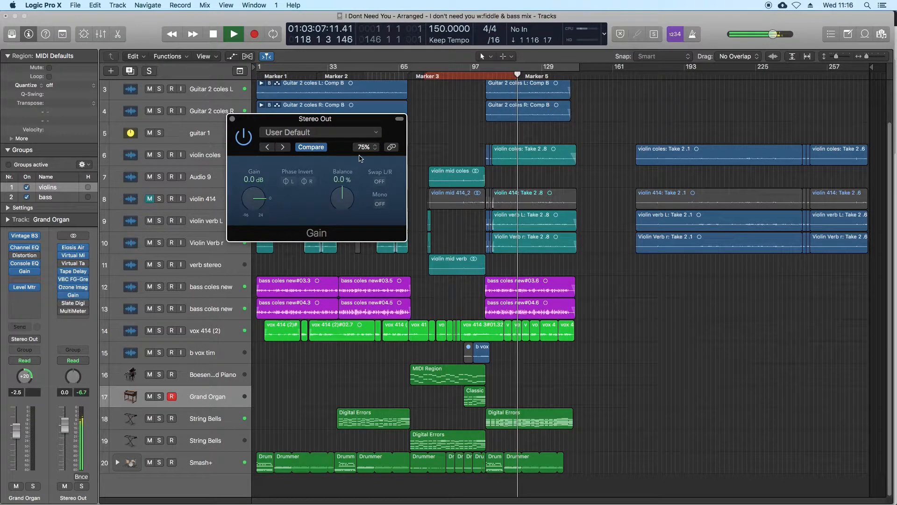
pyautogui.press('space')
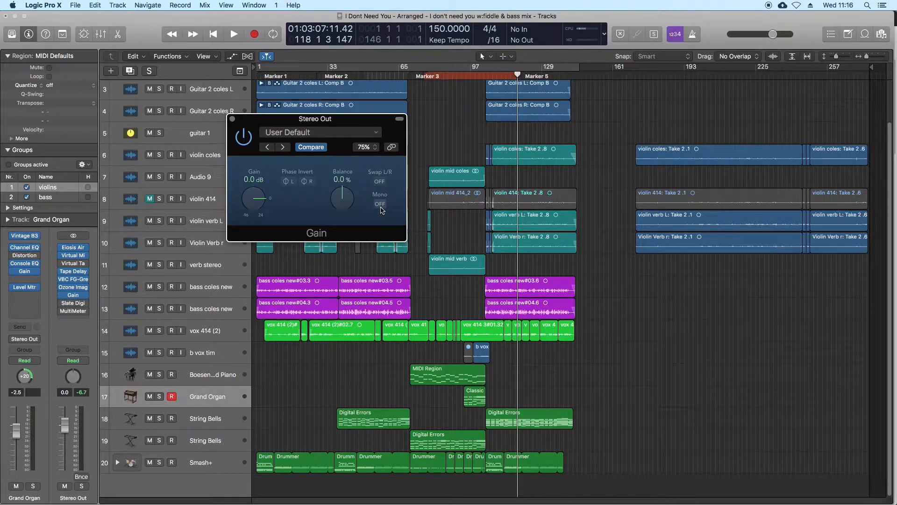
# Play from about bar 118 to compare the mix with Gain's Mono on and off, then bypass Gain and close its window
pyautogui.press('space')
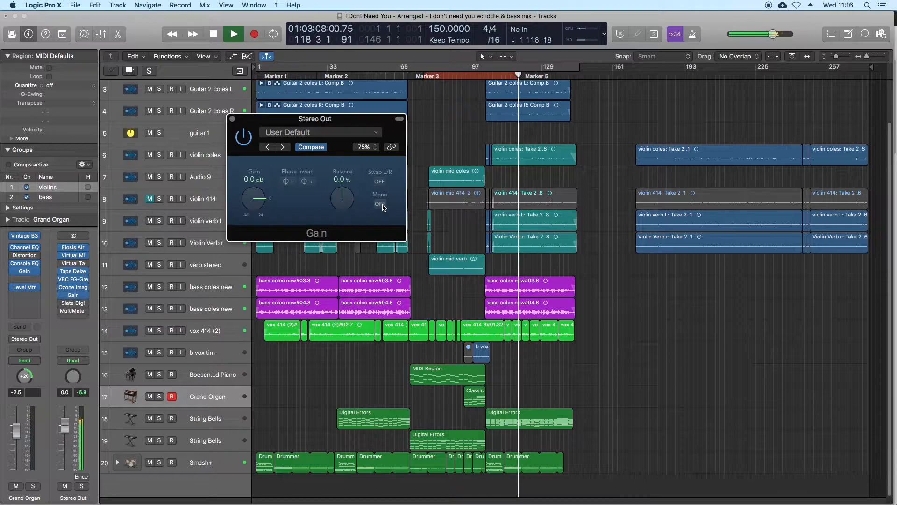
pyautogui.click(382, 205)
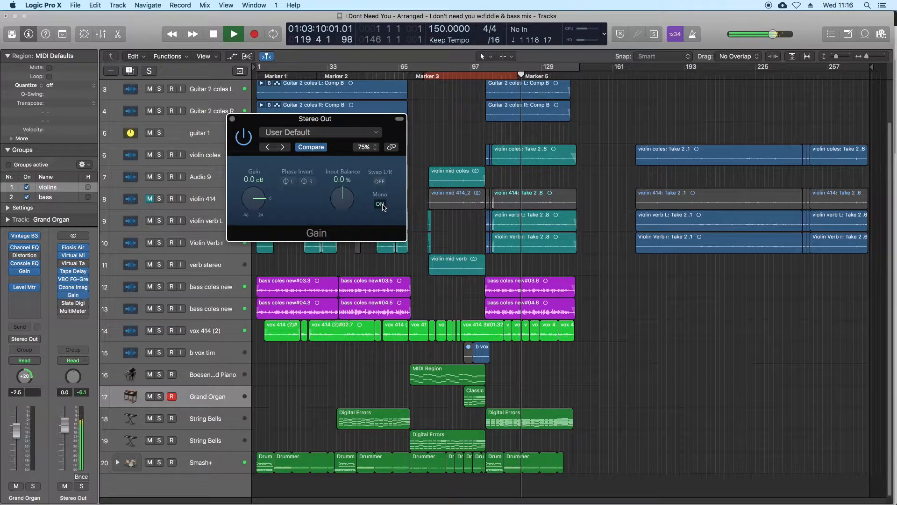
pyautogui.click(383, 206)
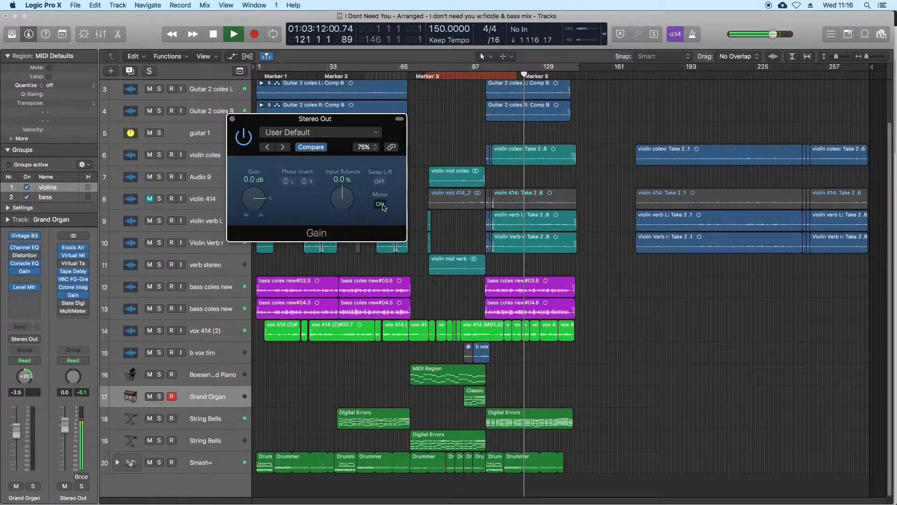
pyautogui.press('space')
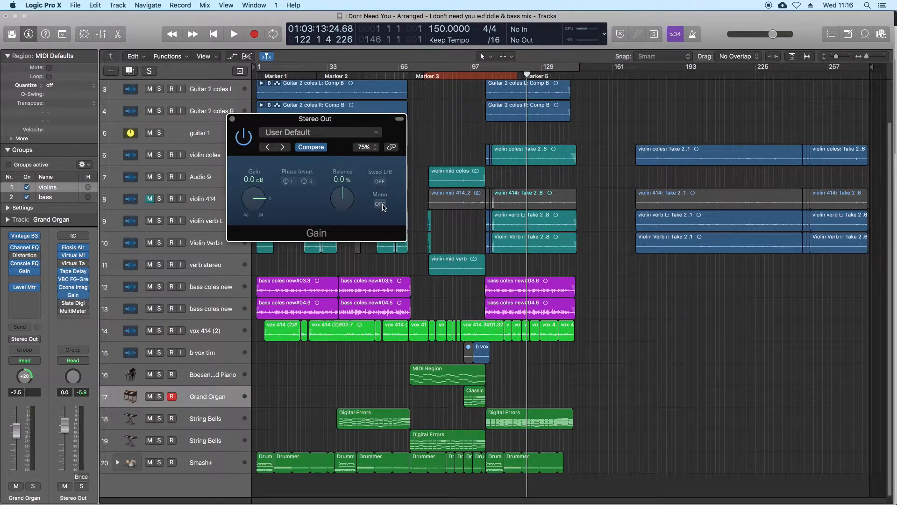
pyautogui.click(380, 204)
pyautogui.click(232, 119)
# Enable the Stereo Out's MultiMeter, play the mix to examine the goniometer and correlation meter, then stop and close the window
pyautogui.moveTo(62, 298)
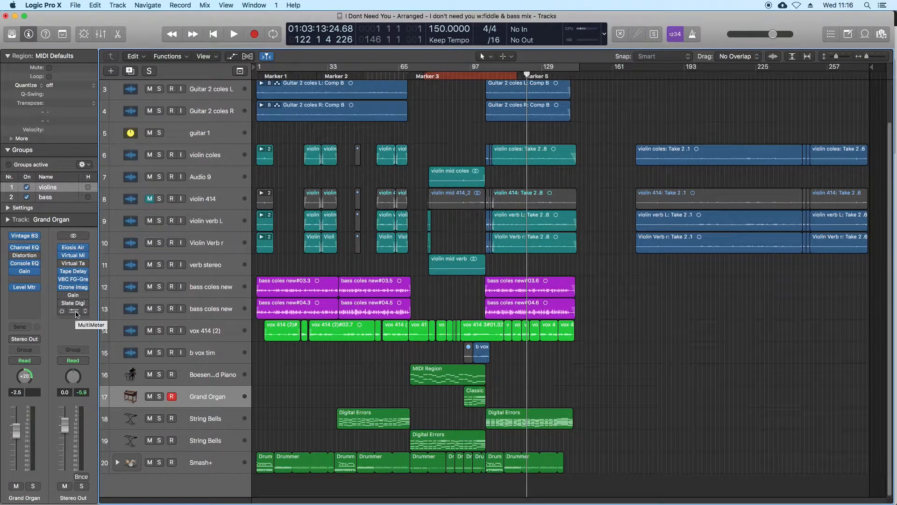
pyautogui.click(67, 311)
pyautogui.click(28, 44)
pyautogui.press('space')
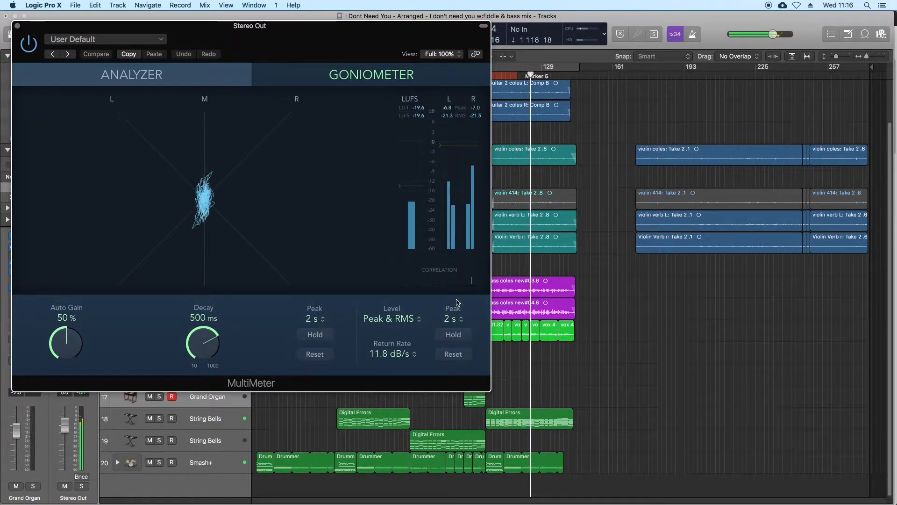
pyautogui.click(677, 319)
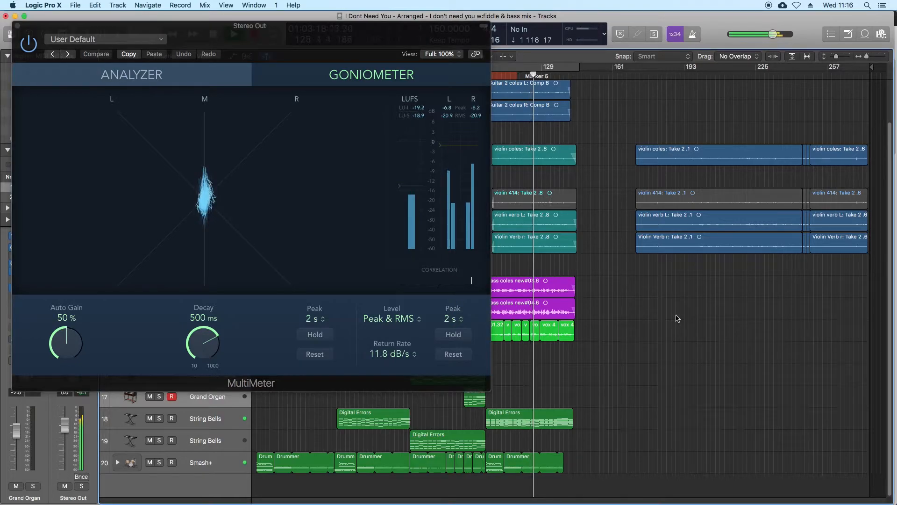
pyautogui.press('space')
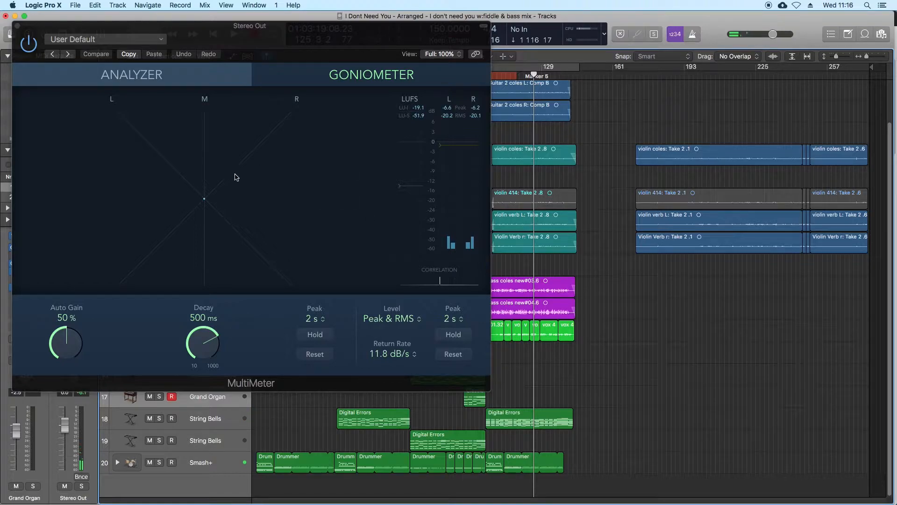
pyautogui.click(18, 27)
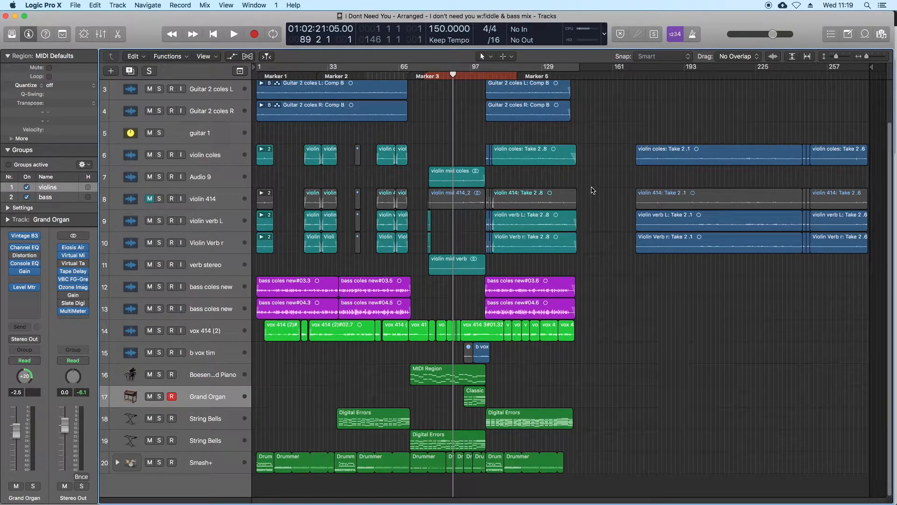
# Select the b vox tim track and open its b vox tim.2 region in the Audio Track Editor
pyautogui.moveTo(404, 227); pyautogui.dragTo(568, 397)
pyautogui.moveTo(411, 202); pyautogui.dragTo(677, 478)
pyautogui.moveTo(355, 163); pyautogui.dragTo(673, 407)
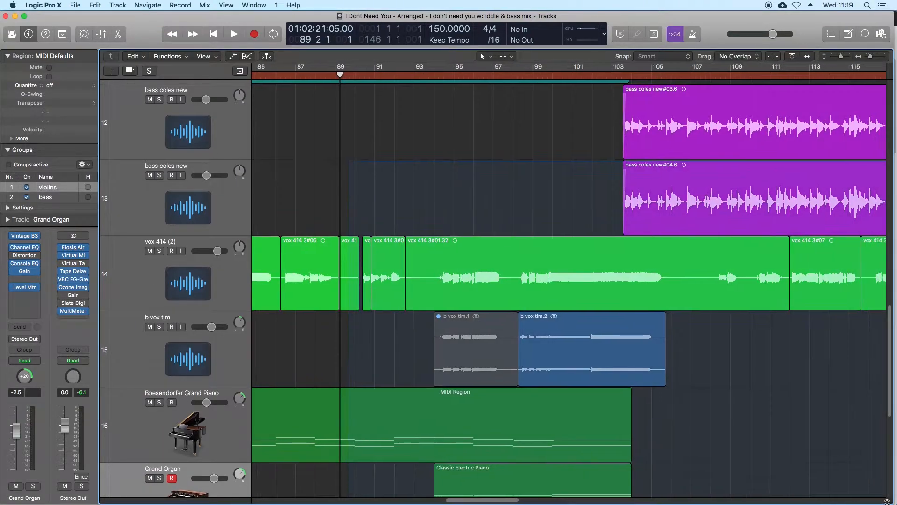
pyautogui.moveTo(319, 194); pyautogui.dragTo(733, 454)
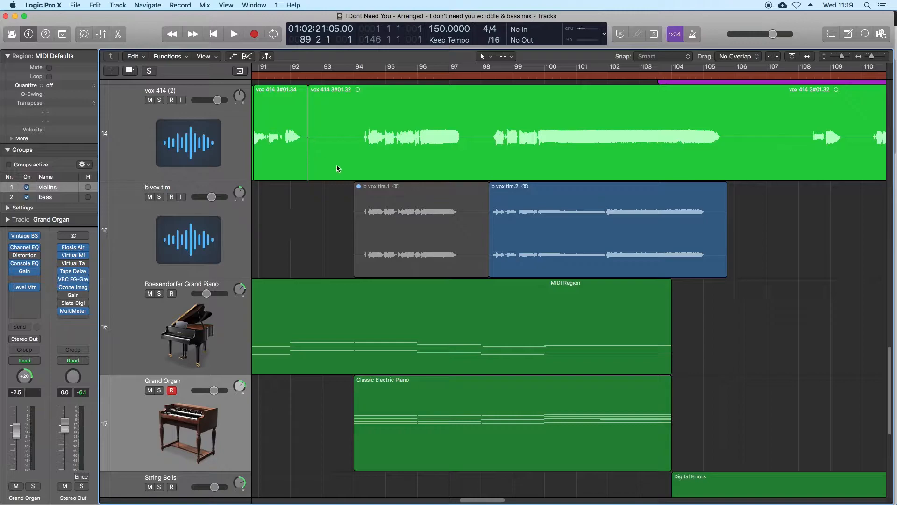
pyautogui.click(215, 233)
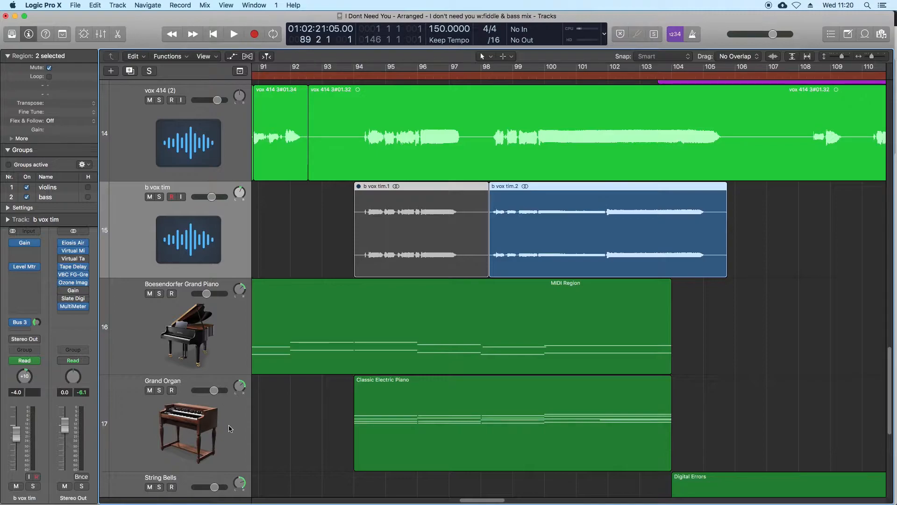
pyautogui.click(748, 231)
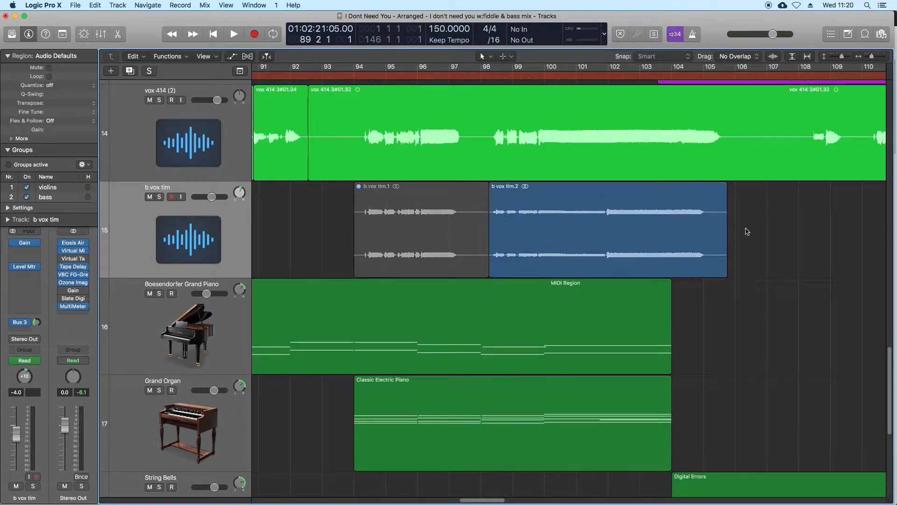
pyautogui.doubleClick(527, 196)
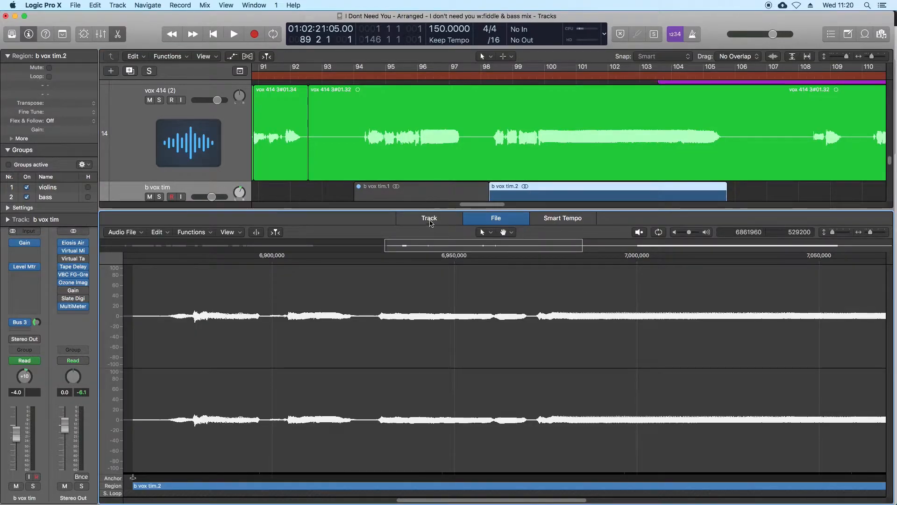
pyautogui.click(429, 218)
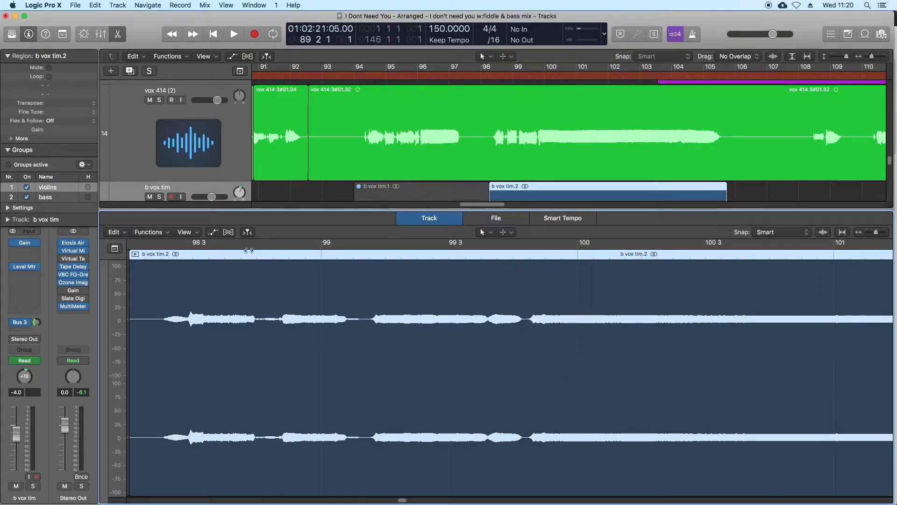
# Turn on Flex for the b vox tim track and set its flex mode to Flex Pitch
pyautogui.click(229, 233)
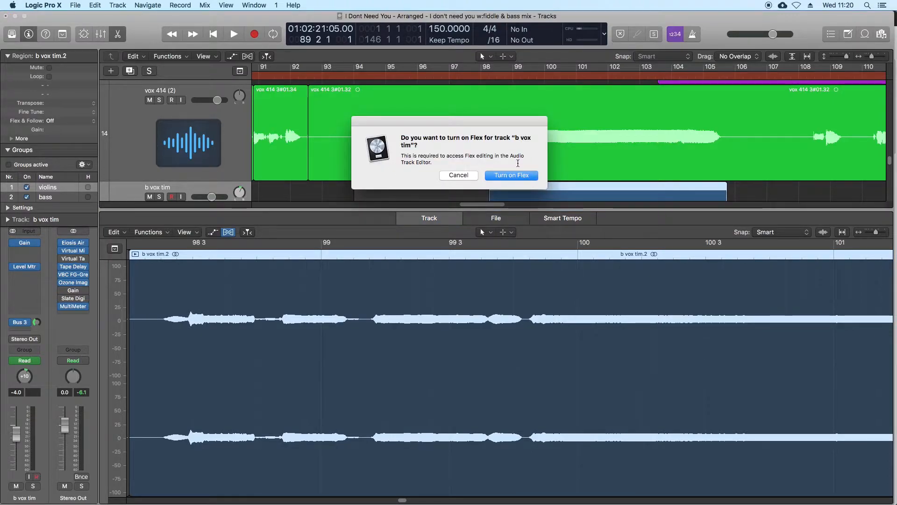
pyautogui.click(512, 175)
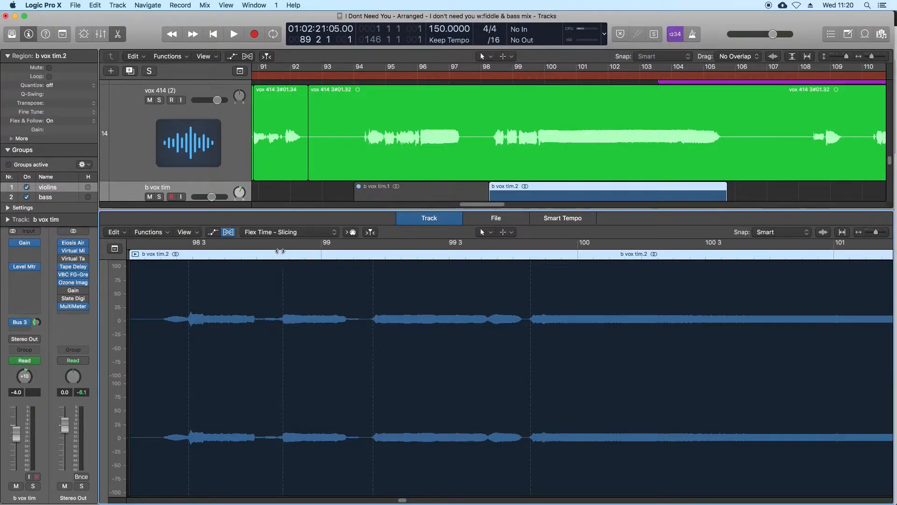
pyautogui.click(287, 232)
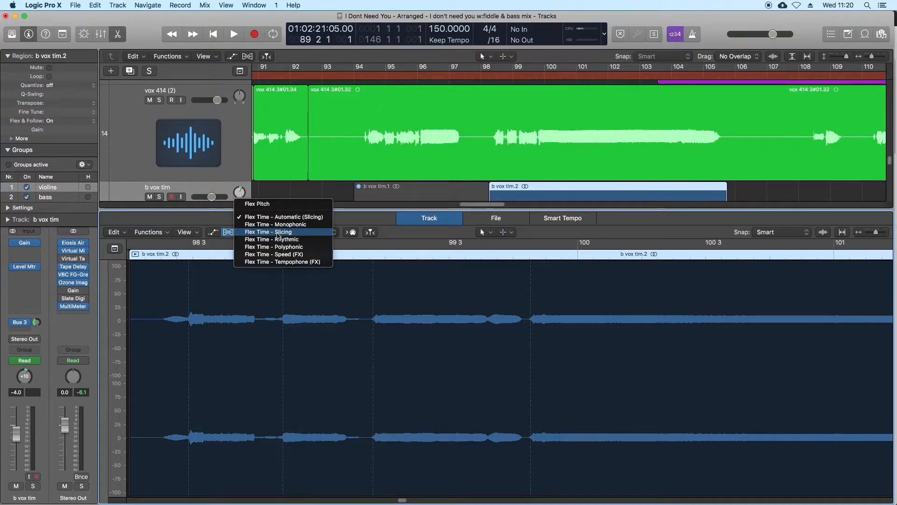
pyautogui.click(280, 205)
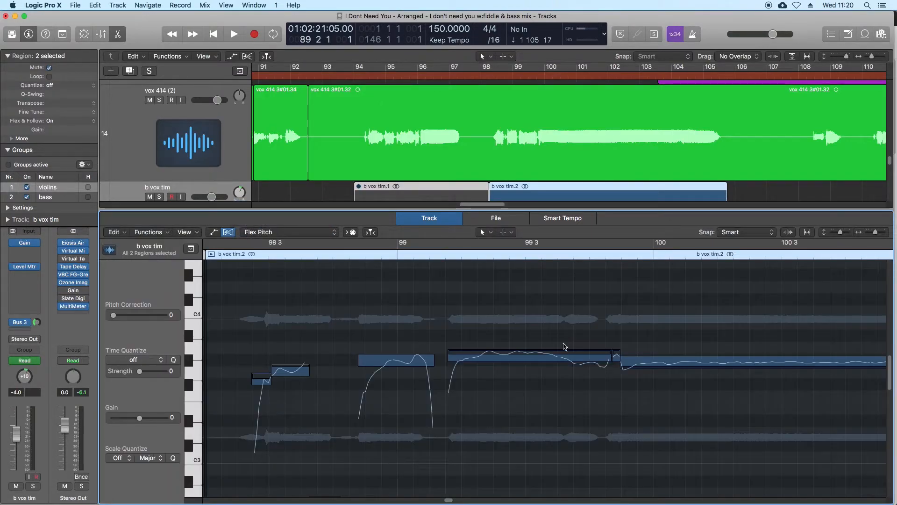
# Split the last long note of b vox tim.2 at about bar 104 with the Scissors Tool, then return to the Pointer Tool
pyautogui.press('super+Left')
pyautogui.press('super+Left')
pyautogui.press('super+Left')
pyautogui.press('super+Left')
pyautogui.press('super+Left')
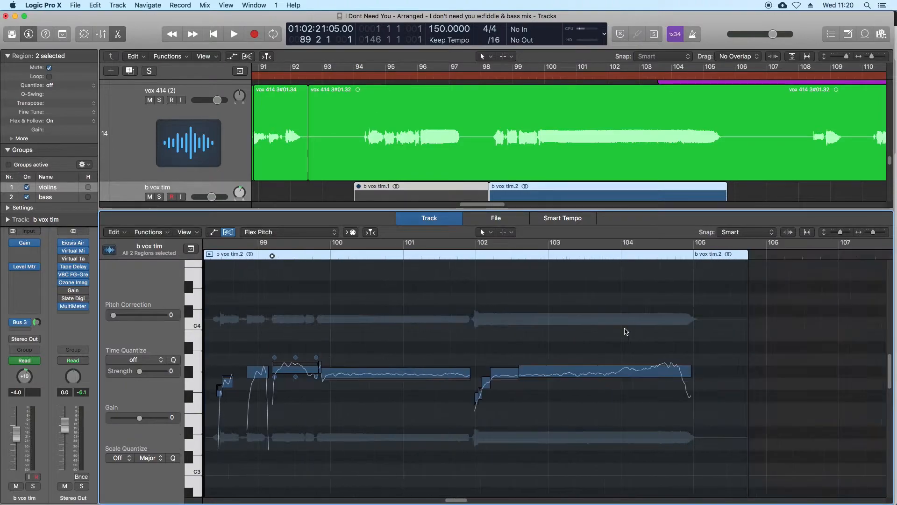
pyautogui.press('super+Left')
pyautogui.press('super+Left')
pyautogui.moveTo(480, 501)
pyautogui.mouseDown()
pyautogui.moveTo(459, 501)
pyautogui.moveTo(469, 501)
pyautogui.mouseUp()
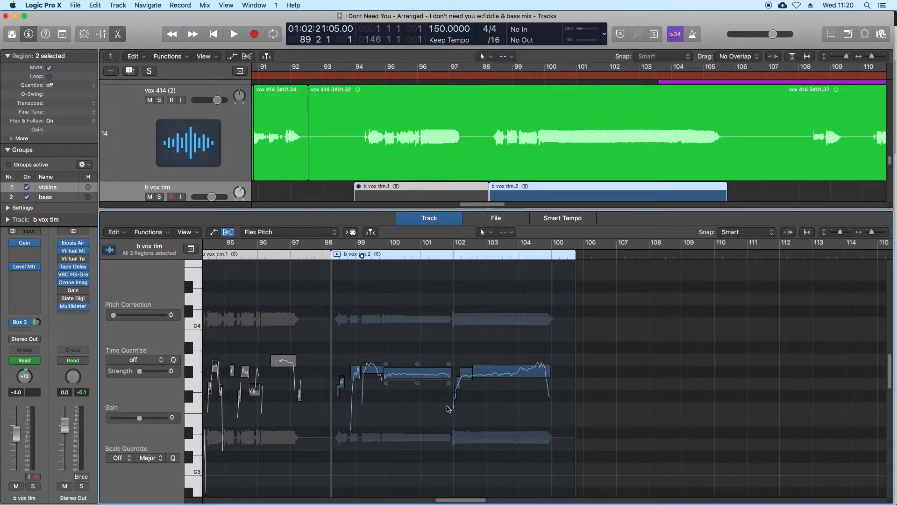
pyautogui.press('t')
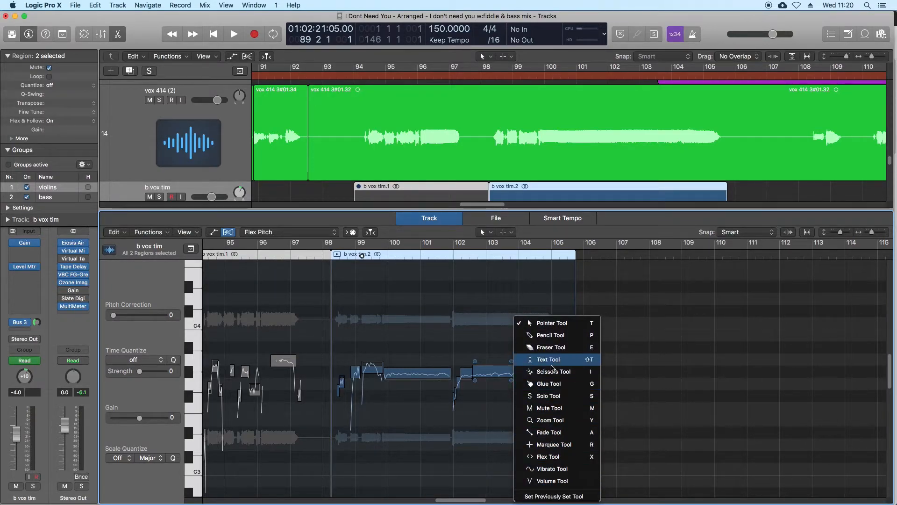
pyautogui.click(550, 372)
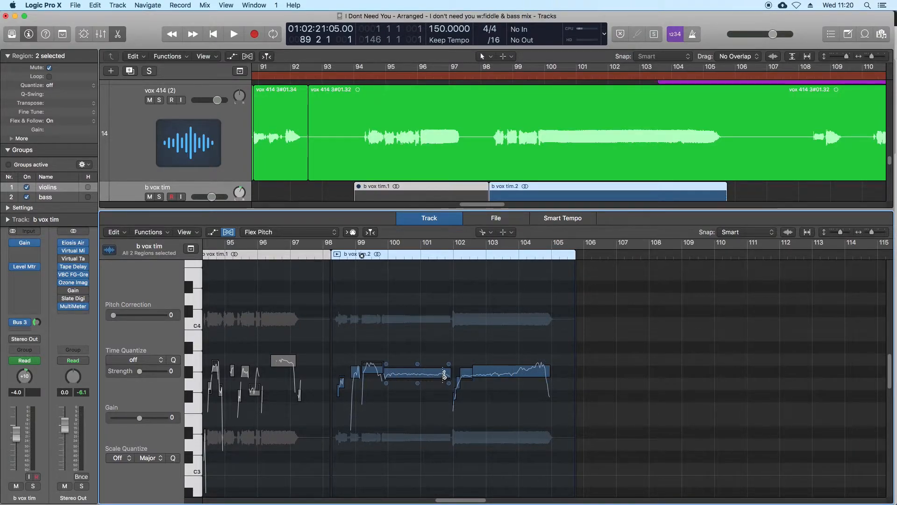
pyautogui.click(520, 373)
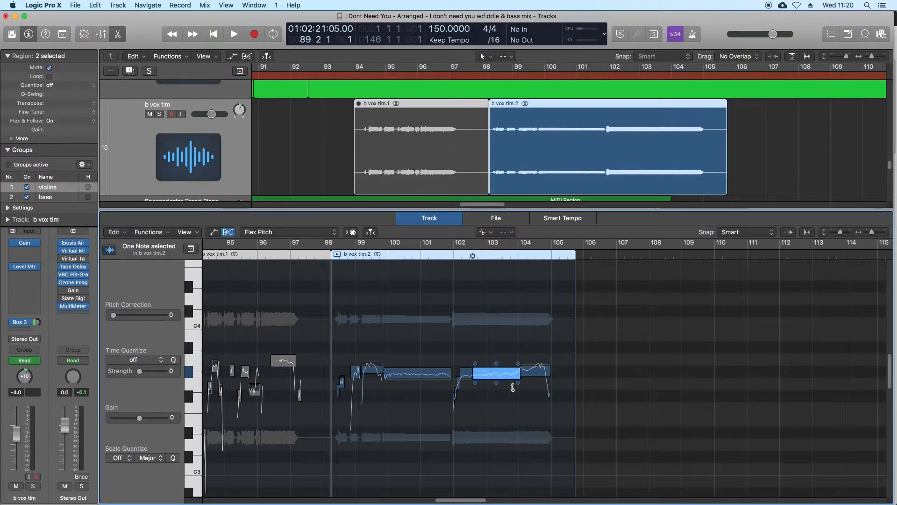
pyautogui.press('t')
# Try shifting the pitch of the short G♯3 note before bar 99, and adjust the fine pitch of the note following it
pyautogui.click(344, 378)
pyautogui.moveTo(318, 350); pyautogui.dragTo(604, 440)
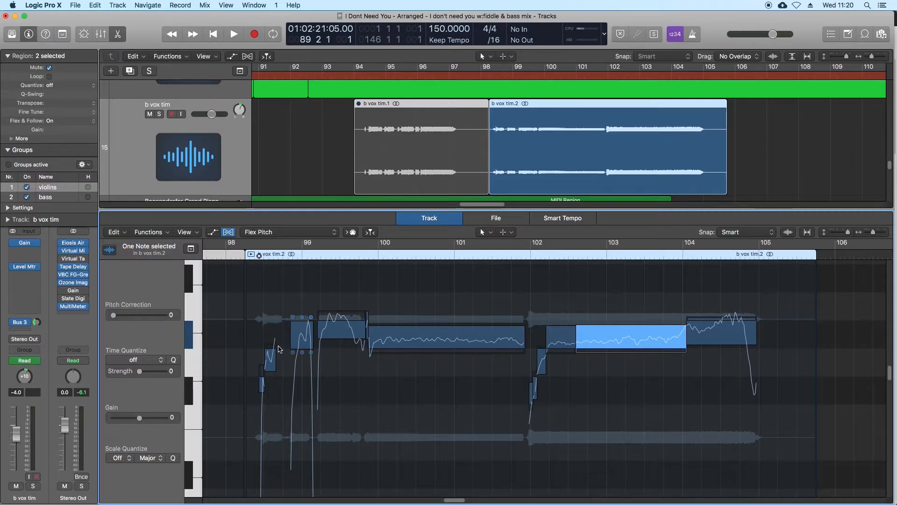
pyautogui.click(301, 331)
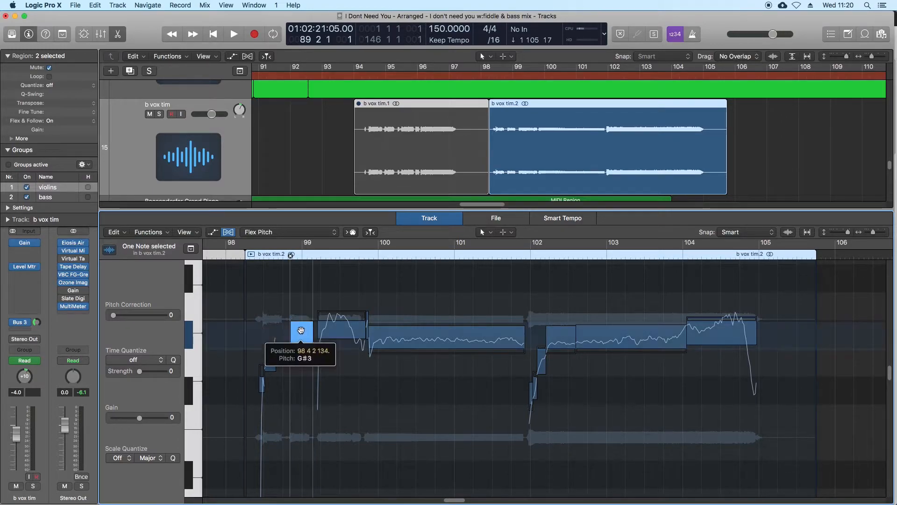
pyautogui.moveTo(300, 331); pyautogui.dragTo(302, 348)
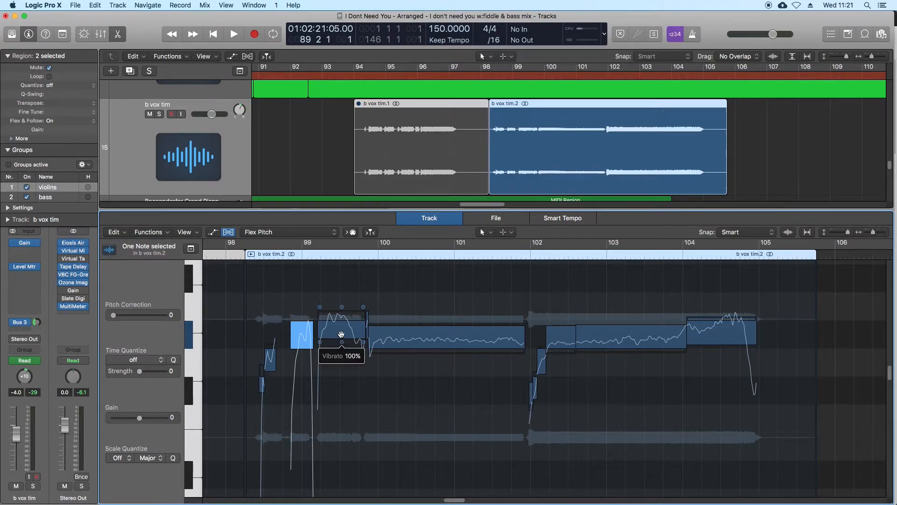
pyautogui.moveTo(341, 309); pyautogui.dragTo(343, 319)
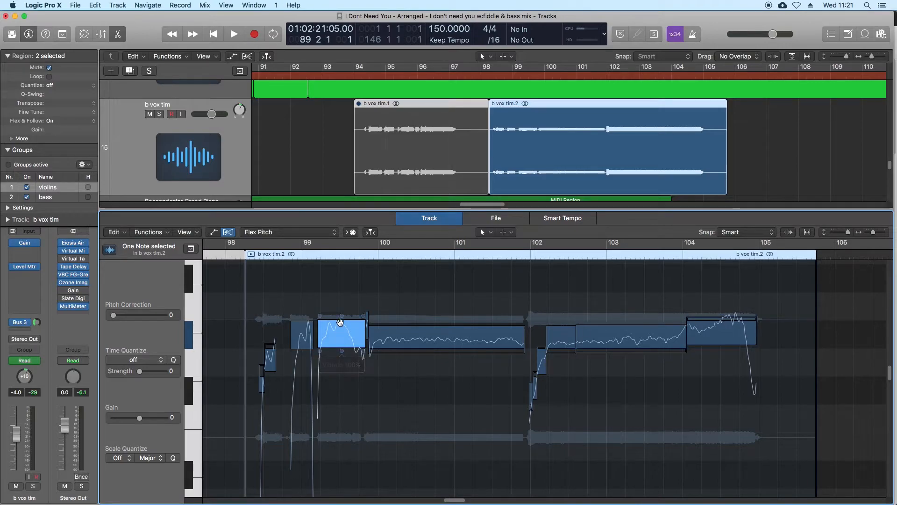
pyautogui.moveTo(341, 321); pyautogui.dragTo(341, 317)
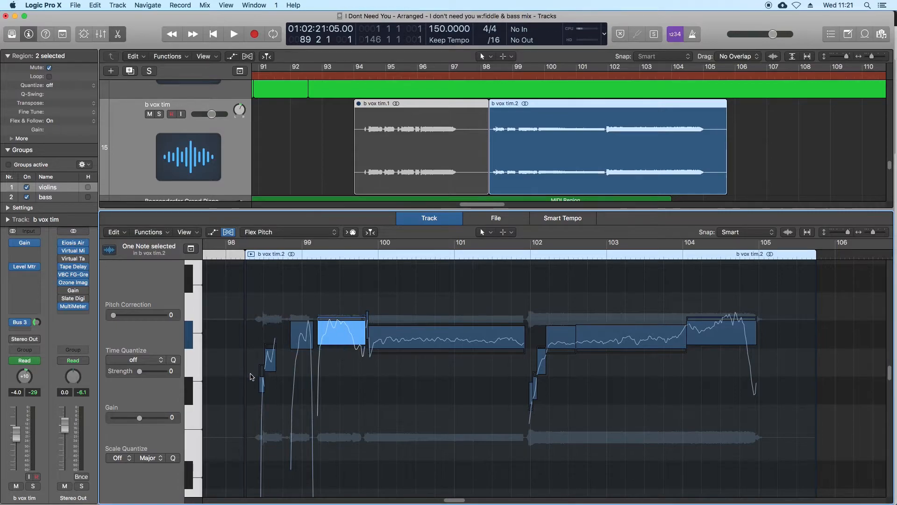
# Set the Scale Quantize of the Flex Pitch editor to A Harmonic Minor
pyautogui.click(121, 459)
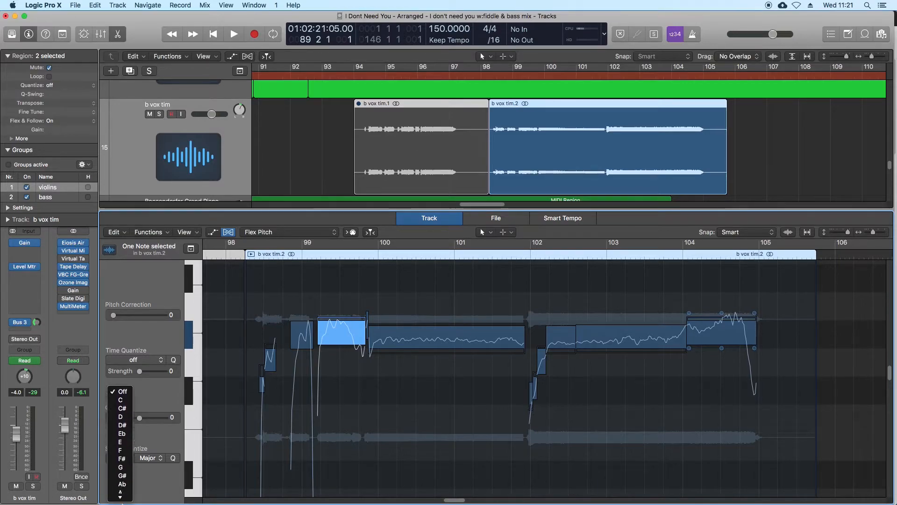
pyautogui.click(121, 477)
pyautogui.click(146, 458)
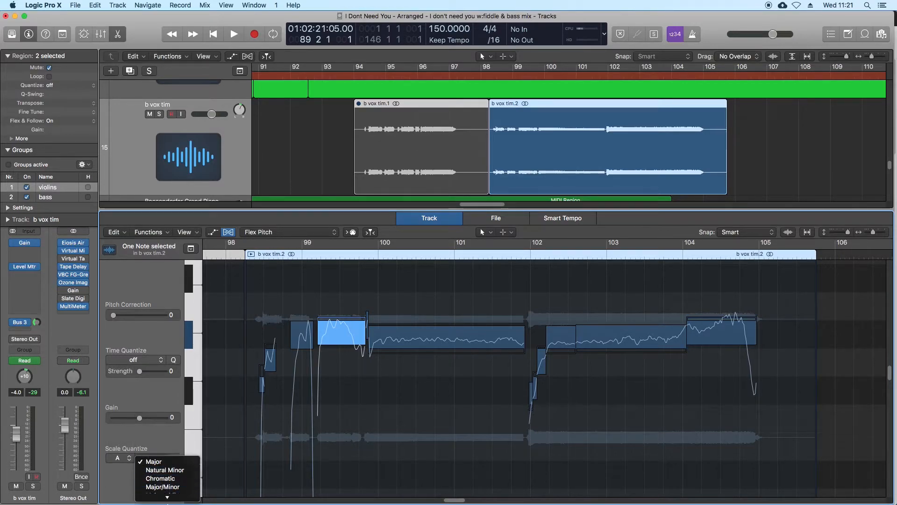
pyautogui.click(196, 463)
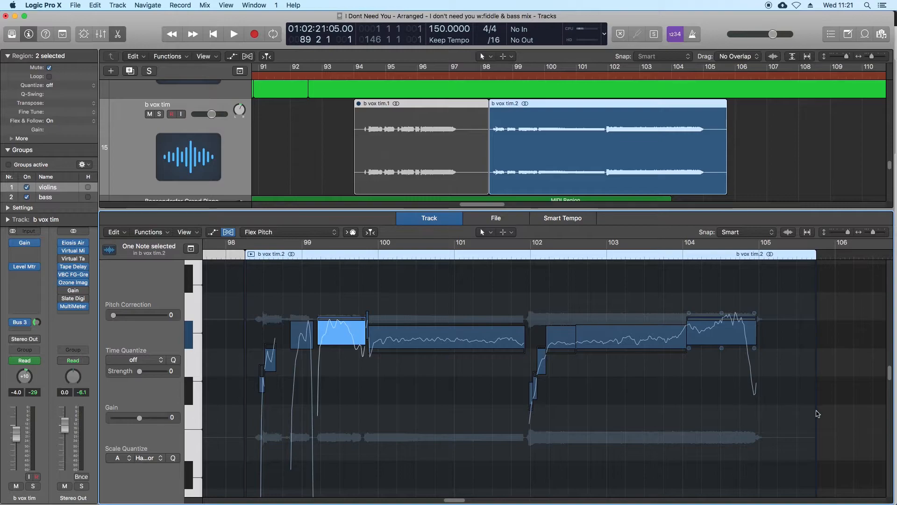
# Set all 12 notes of b vox tim.2 to perfect pitch and solo the b vox tim track
pyautogui.moveTo(847, 414); pyautogui.dragTo(792, 443)
pyautogui.rightClick(610, 339)
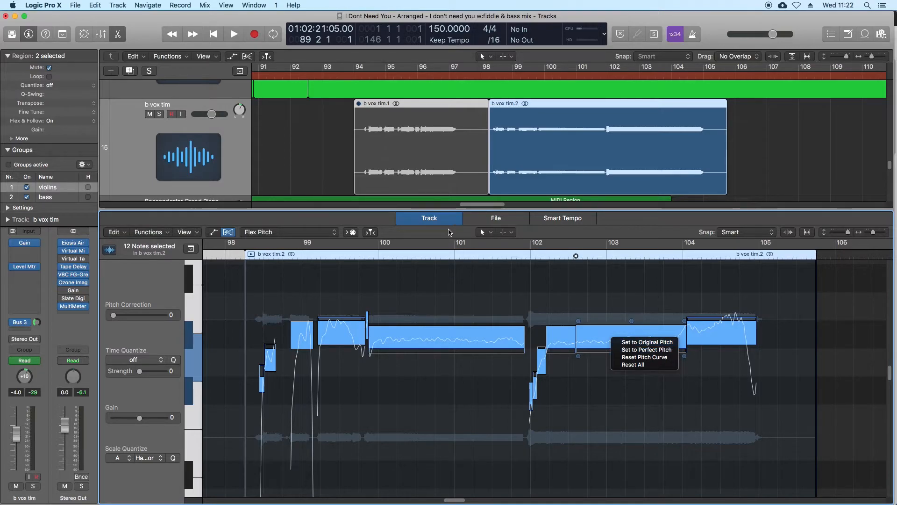
pyautogui.click(633, 350)
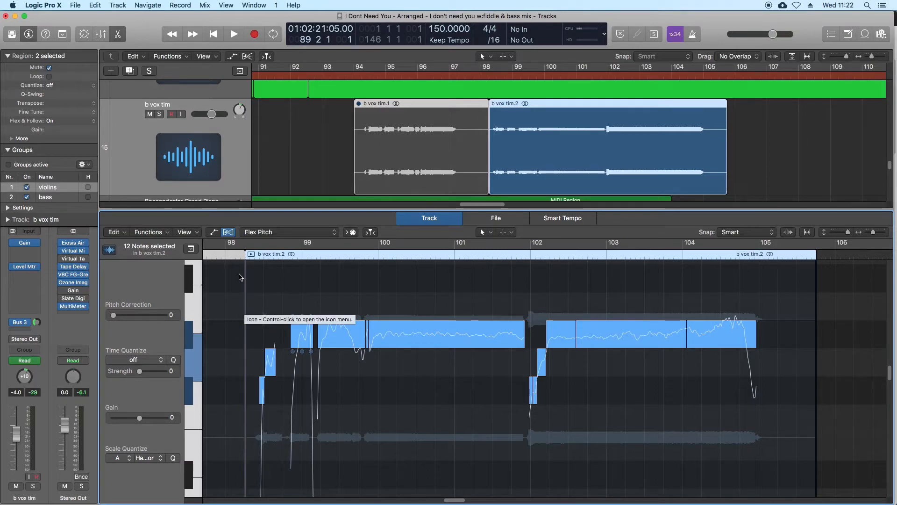
pyautogui.click(159, 114)
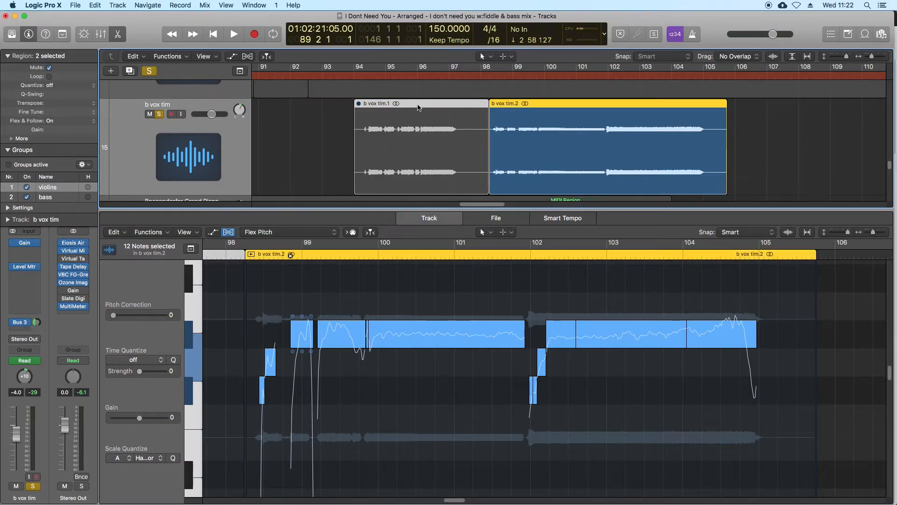
# Set all 12 notes of b vox tim.2 to original pitch and play the phrase from bar 98
pyautogui.click(478, 74)
pyautogui.rightClick(432, 332)
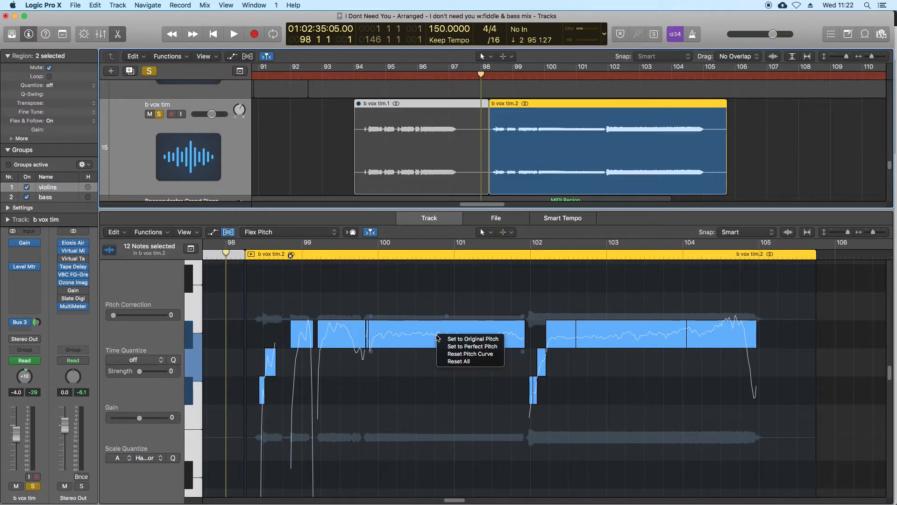
pyautogui.click(449, 345)
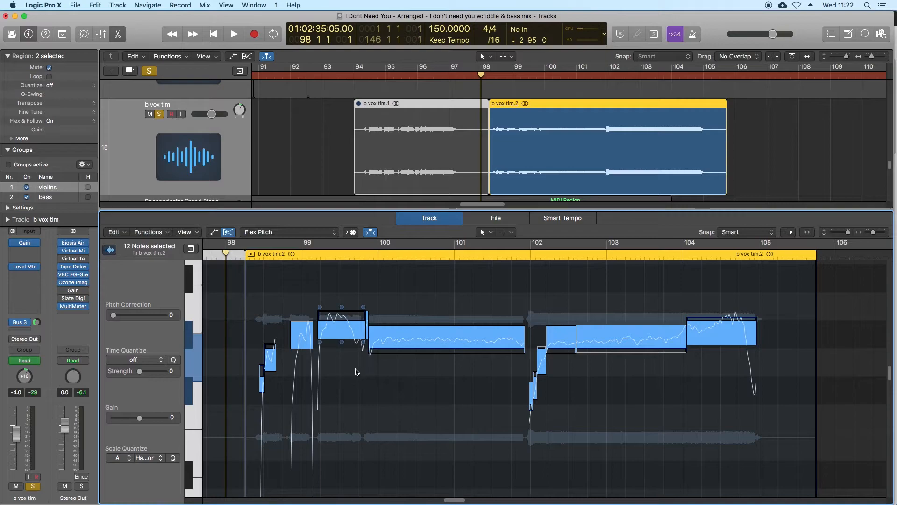
pyautogui.press('space')
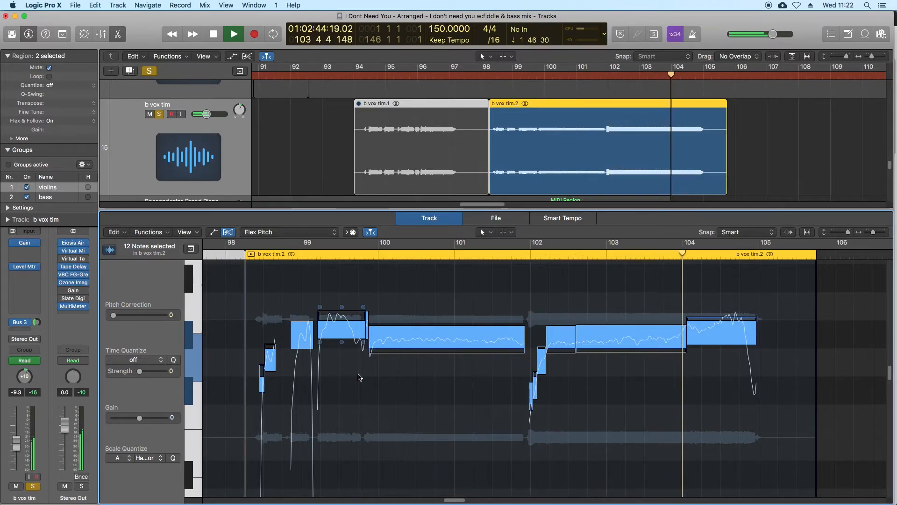
pyautogui.press('space')
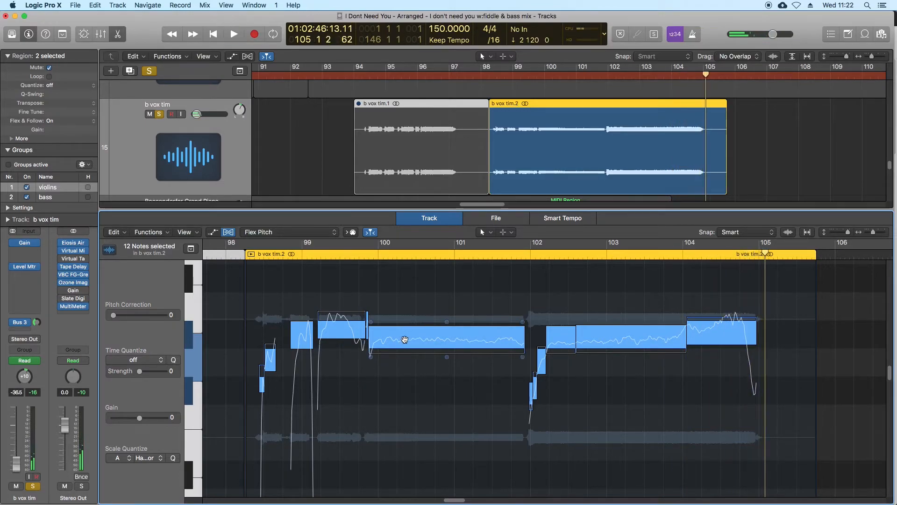
# Set the selected notes to perfect pitch and play the phrase again from bar 98 for comparison
pyautogui.rightClick(405, 340)
pyautogui.click(437, 350)
pyautogui.press('space')
pyautogui.click(480, 76)
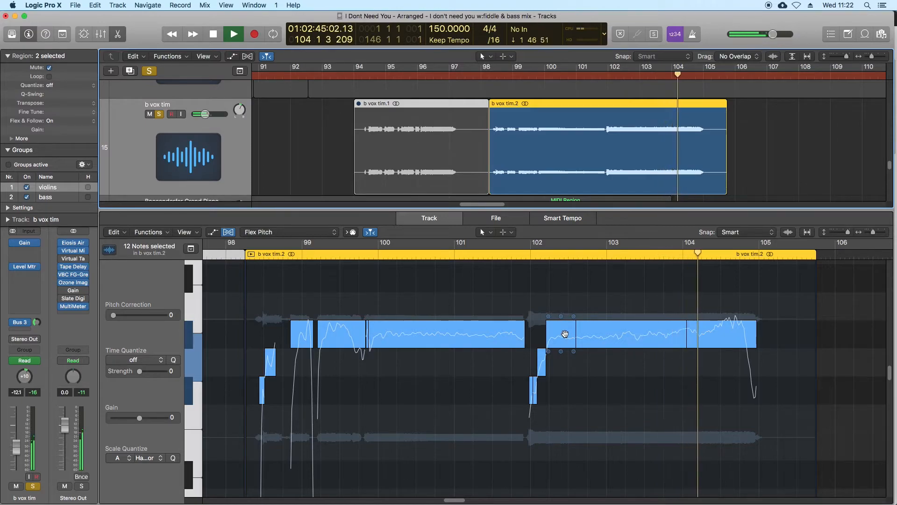
# Return all 12 selected notes to their original pitch and audition the opening of the region
pyautogui.rightClick(447, 337)
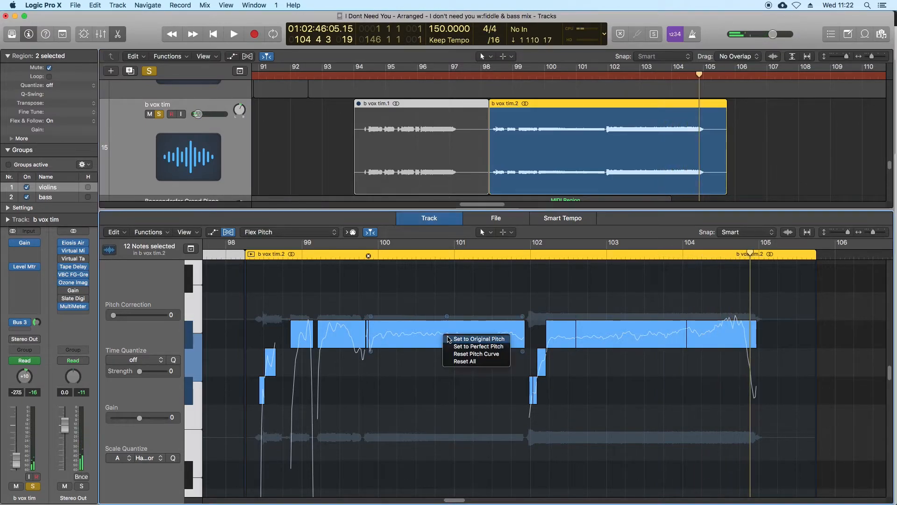
pyautogui.rightClick(453, 342)
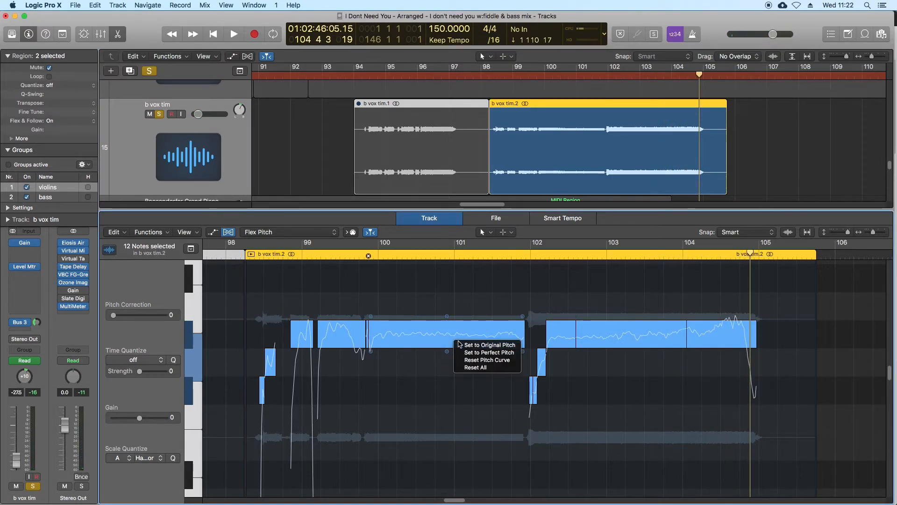
pyautogui.click(472, 345)
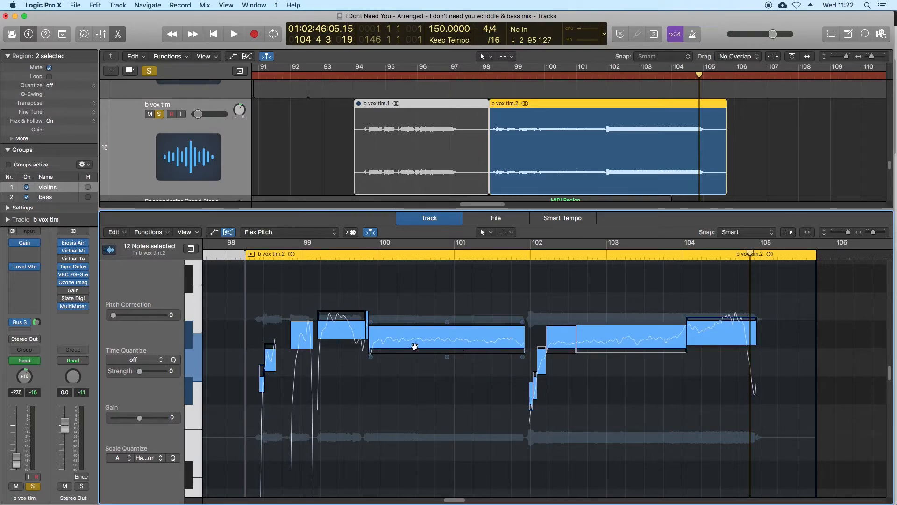
pyautogui.click(489, 75)
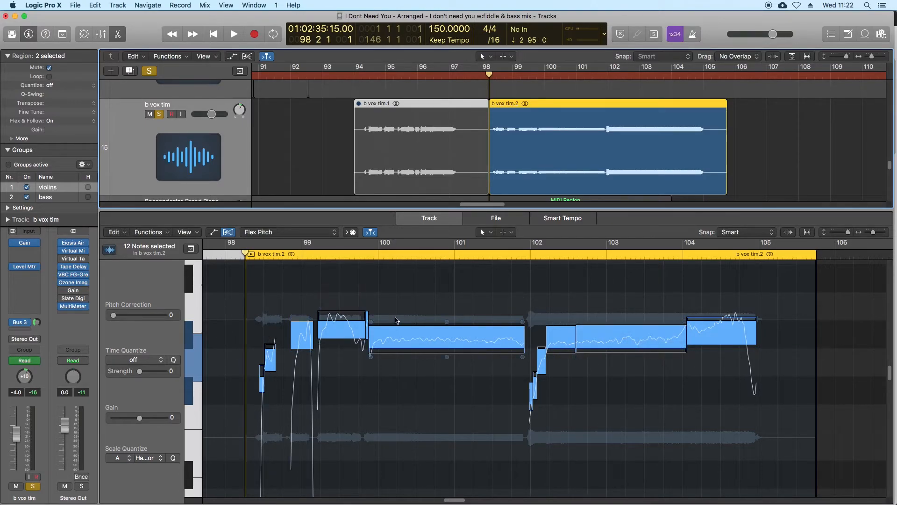
pyautogui.press('space')
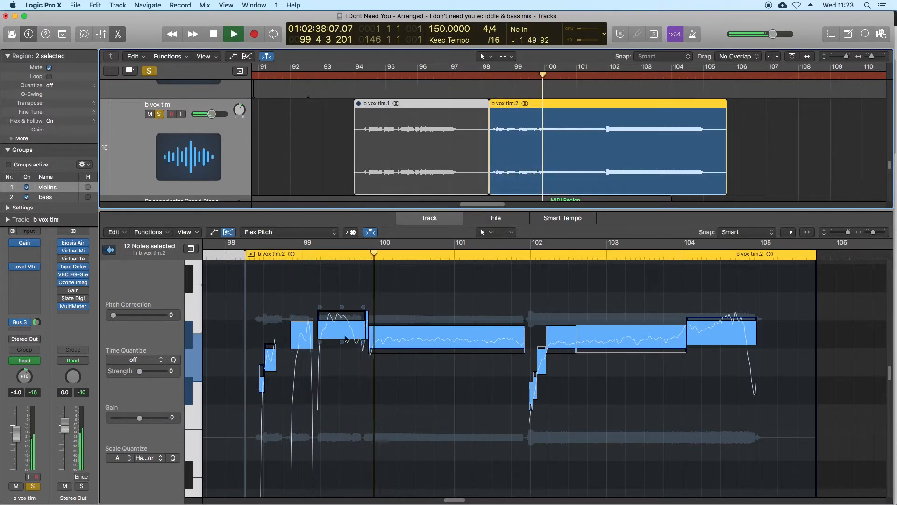
pyautogui.press('space')
# Lower the fine pitch of the note just after bar 99 to 10 and on to 5, auditioning from bar 98 after each adjustment
pyautogui.moveTo(341, 309); pyautogui.dragTo(342, 309)
pyautogui.click(359, 387)
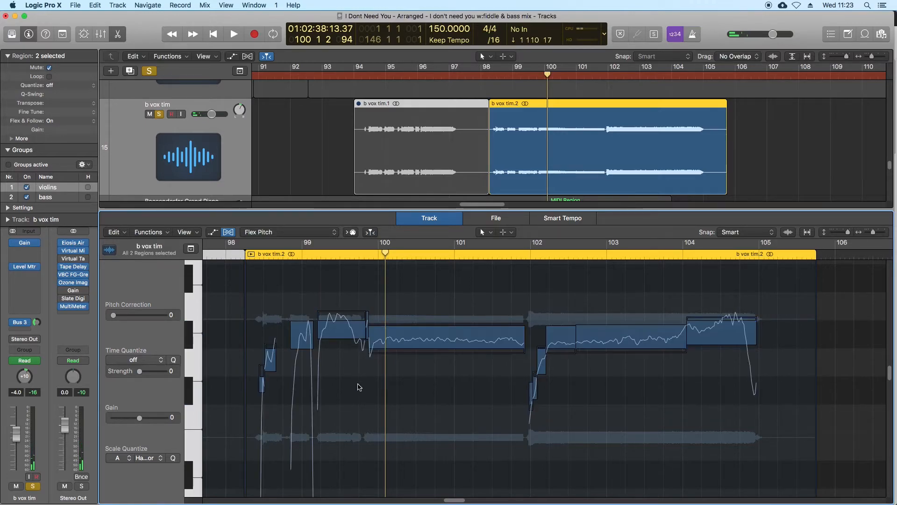
pyautogui.click(342, 310)
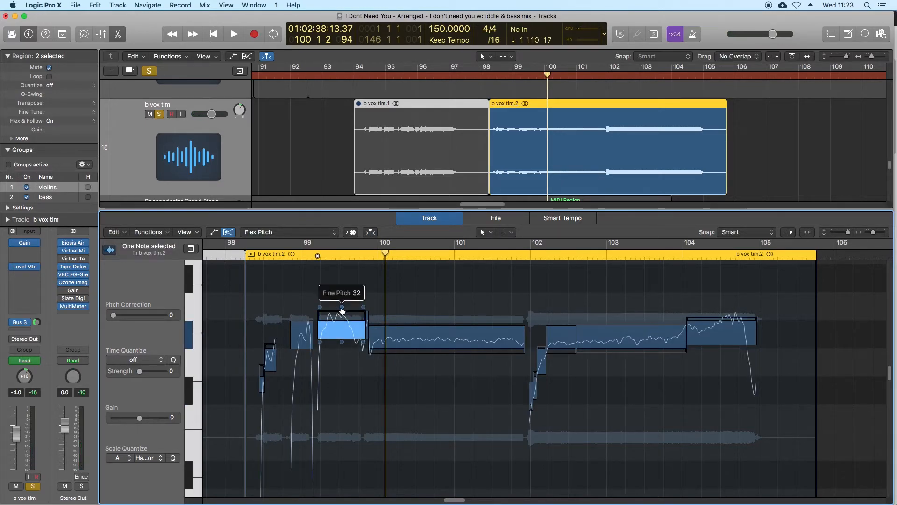
pyautogui.moveTo(341, 307); pyautogui.dragTo(340, 368)
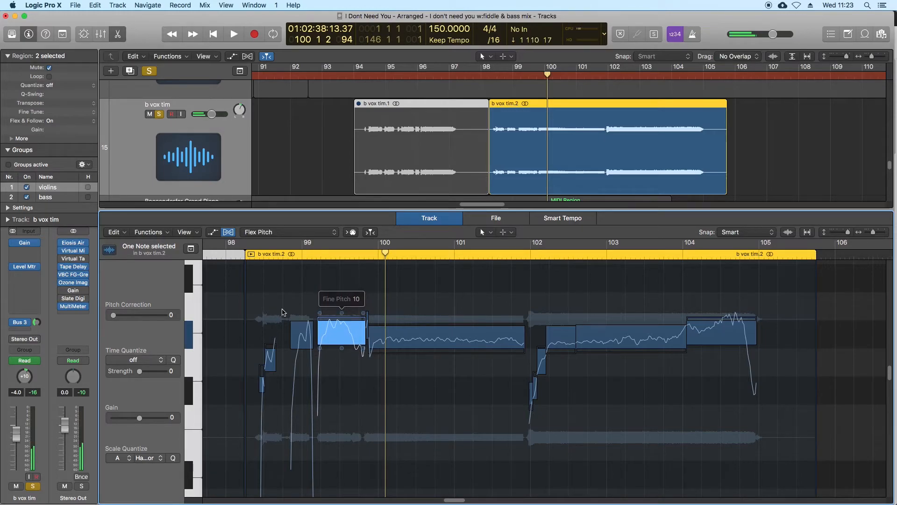
pyautogui.click(486, 78)
pyautogui.press('space')
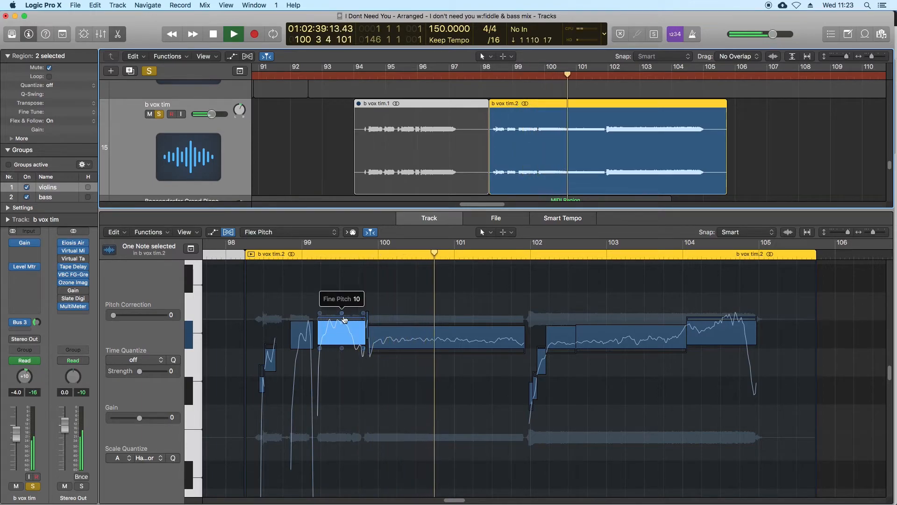
pyautogui.press('space')
pyautogui.moveTo(342, 313); pyautogui.dragTo(342, 313)
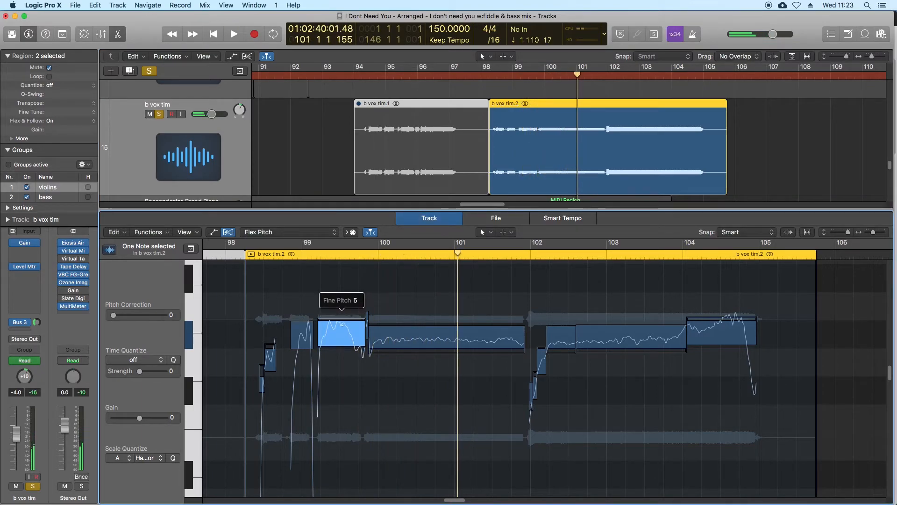
pyautogui.click(485, 76)
pyautogui.press('space')
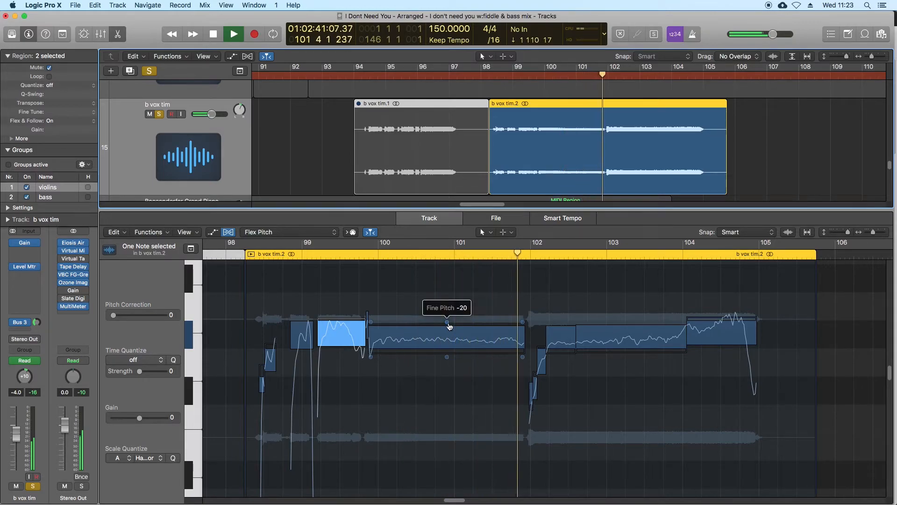
# Set the fine pitch of the long note from about bar 100 to 102 to -6 and audition it
pyautogui.moveTo(449, 328); pyautogui.dragTo(454, 282)
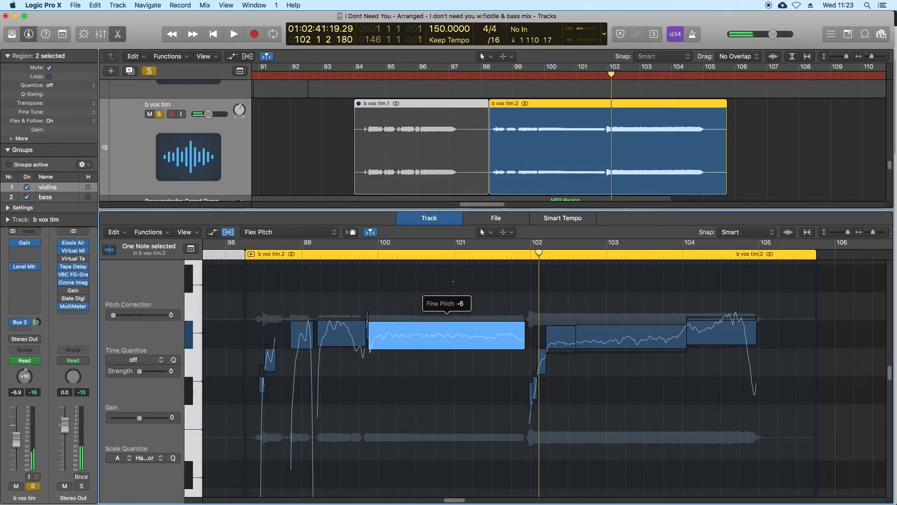
pyautogui.doubleClick(523, 77)
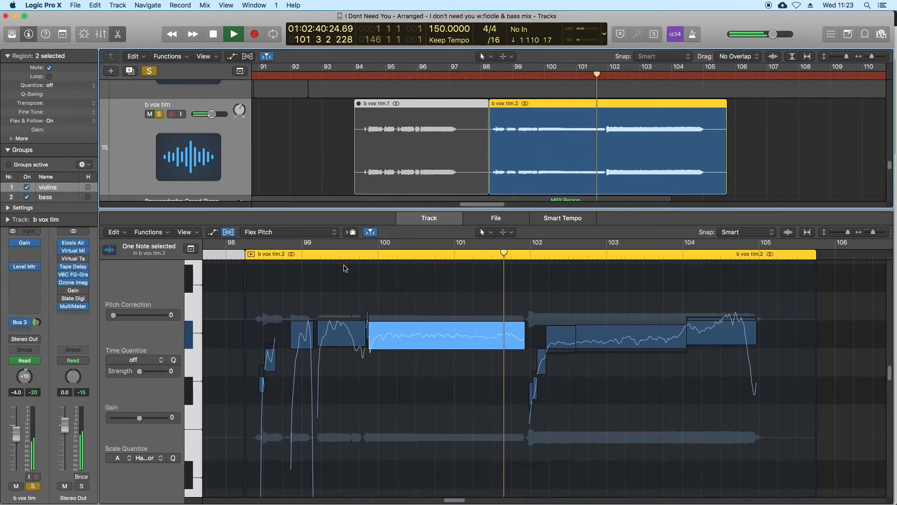
pyautogui.moveTo(554, 336)
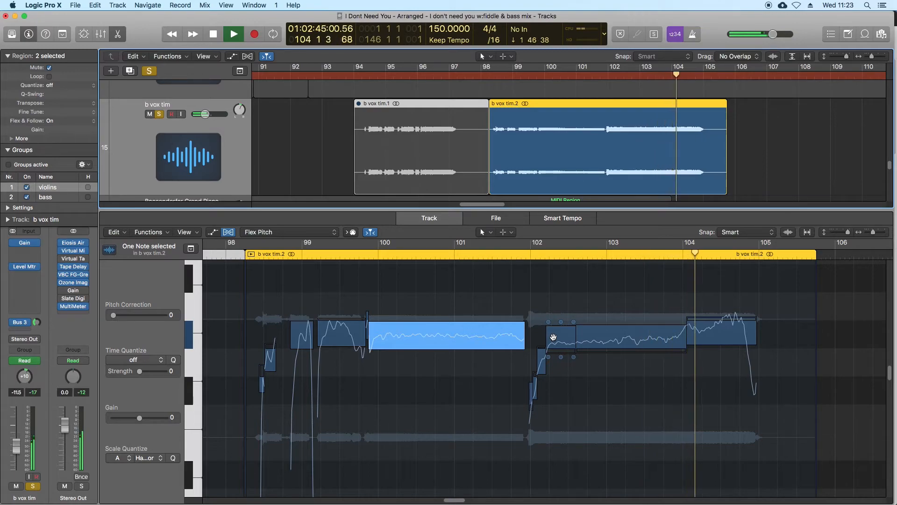
# Try splitting the sustained note before bar 104 at about bar 103 with the Scissors Tool, and undo the split
pyautogui.press('t')
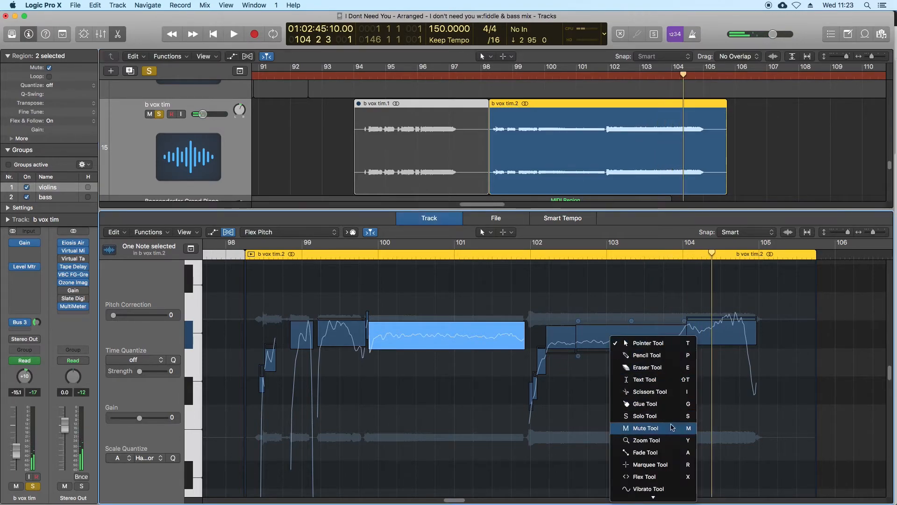
pyautogui.click(665, 394)
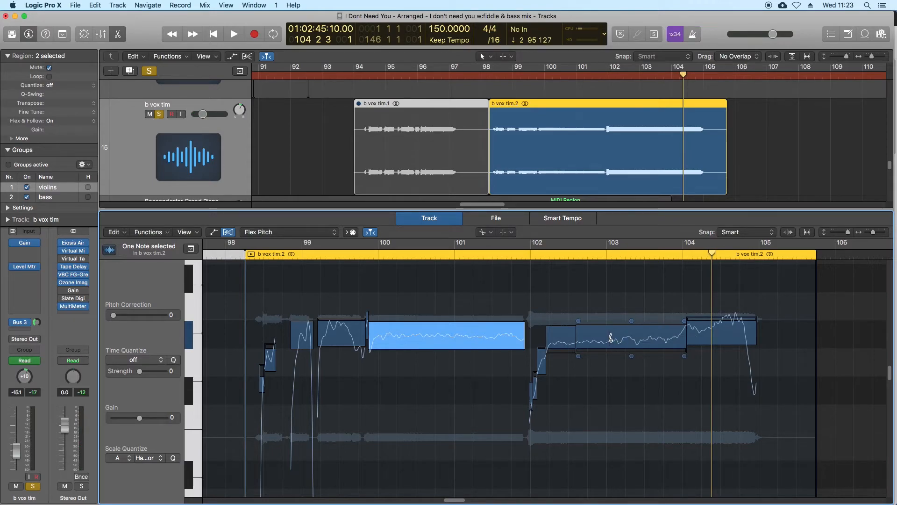
pyautogui.click(610, 337)
pyautogui.press('t')
pyautogui.click(628, 367)
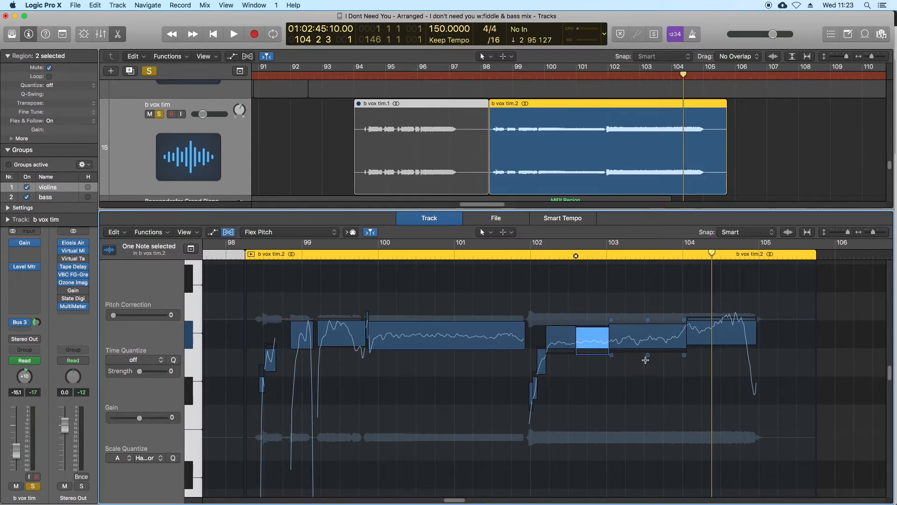
pyautogui.press('super+z')
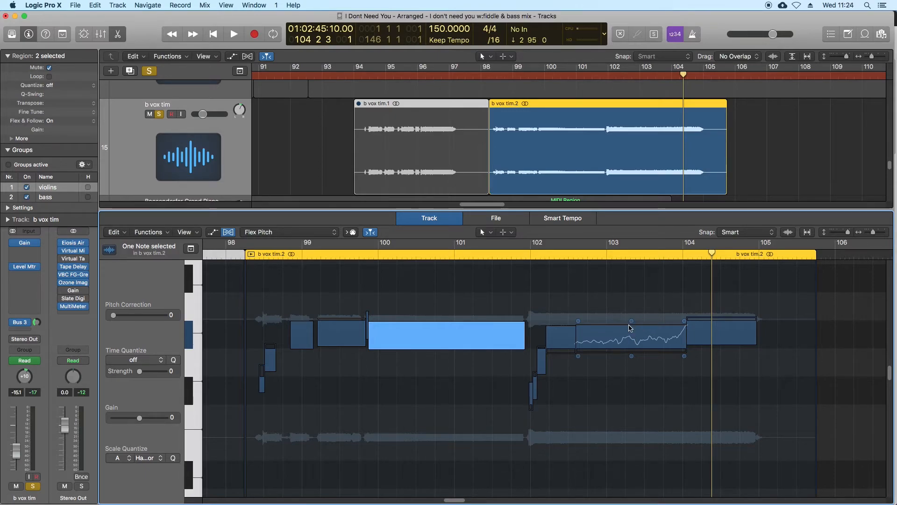
# Split the sustained note between bars 102 and 104 at about bar 103 with the Scissors Tool and return to the Pointer Tool
pyautogui.press('t')
pyautogui.click(625, 343)
pyautogui.click(608, 335)
pyautogui.press('t')
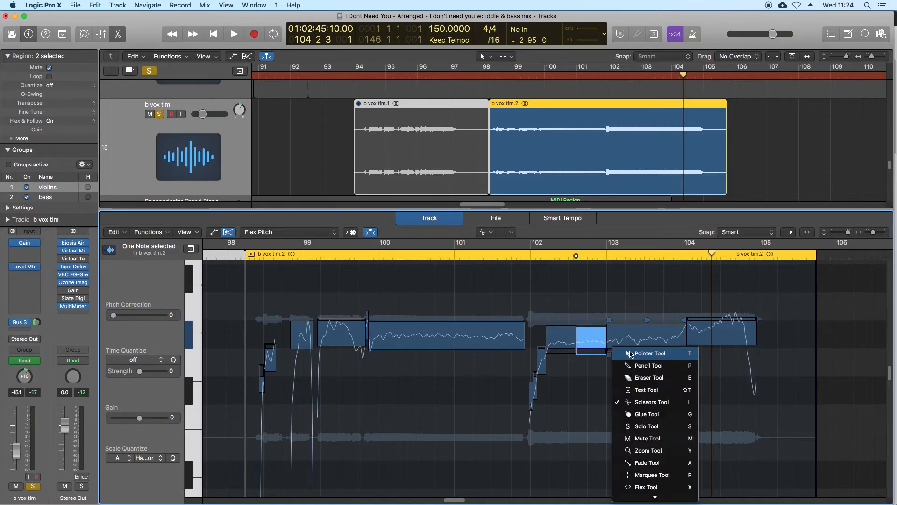
pyautogui.click(630, 354)
# Set the fine pitch of both notes on either side of the bar 103 split to -7 and play the phrase
pyautogui.click(646, 322)
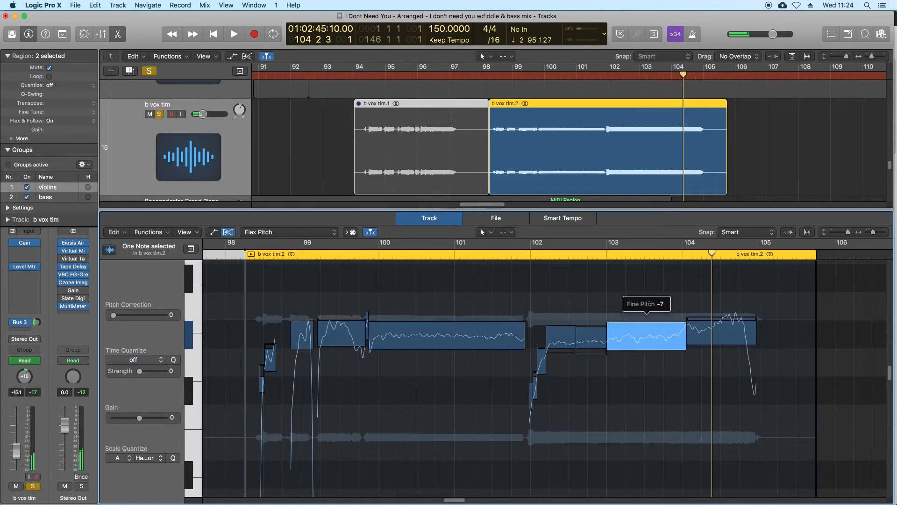
pyautogui.moveTo(592, 324); pyautogui.dragTo(598, 265)
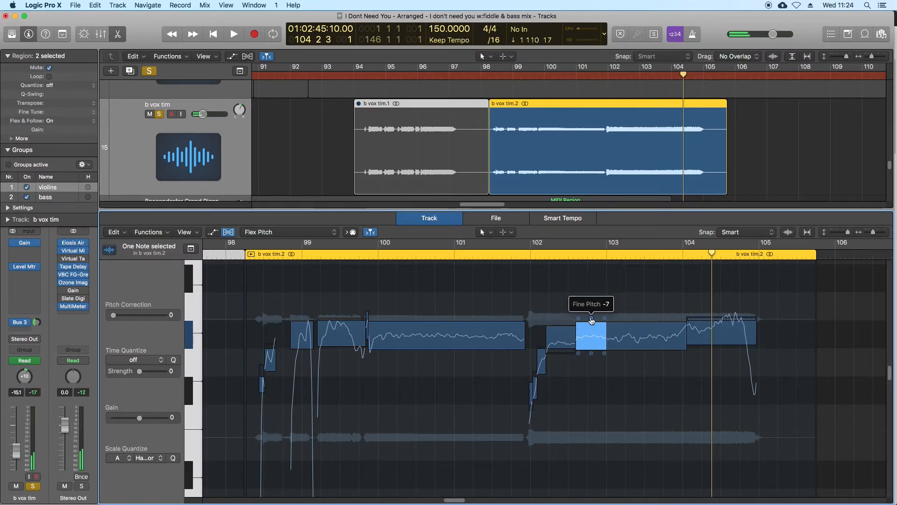
pyautogui.click(481, 256)
pyautogui.press('space')
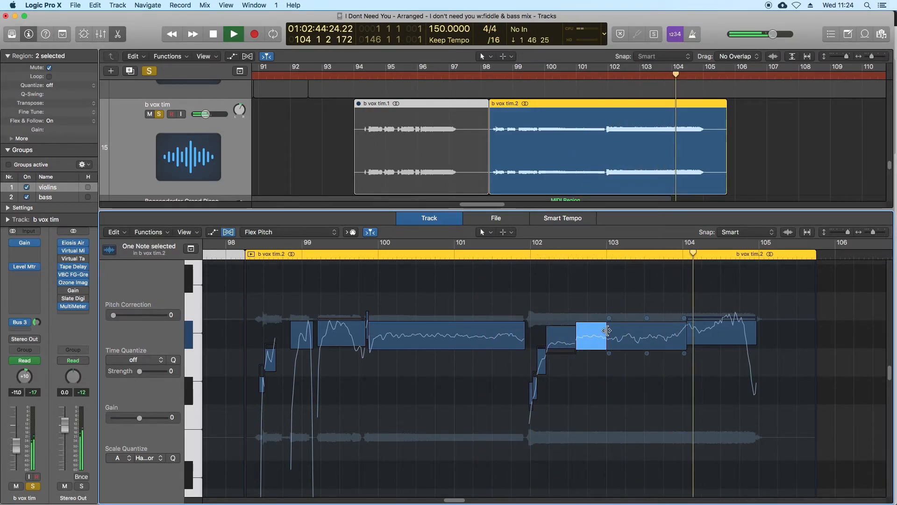
# Raise the fine pitch of the short note just after bar 102 level with the notes following it, and audition the phrase
pyautogui.press('space')
pyautogui.moveTo(561, 322); pyautogui.dragTo(561, 325)
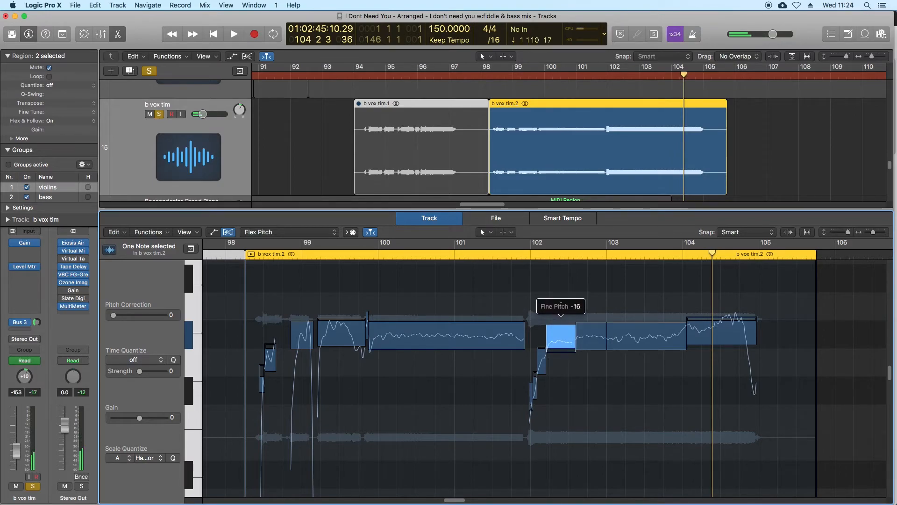
pyautogui.doubleClick(492, 254)
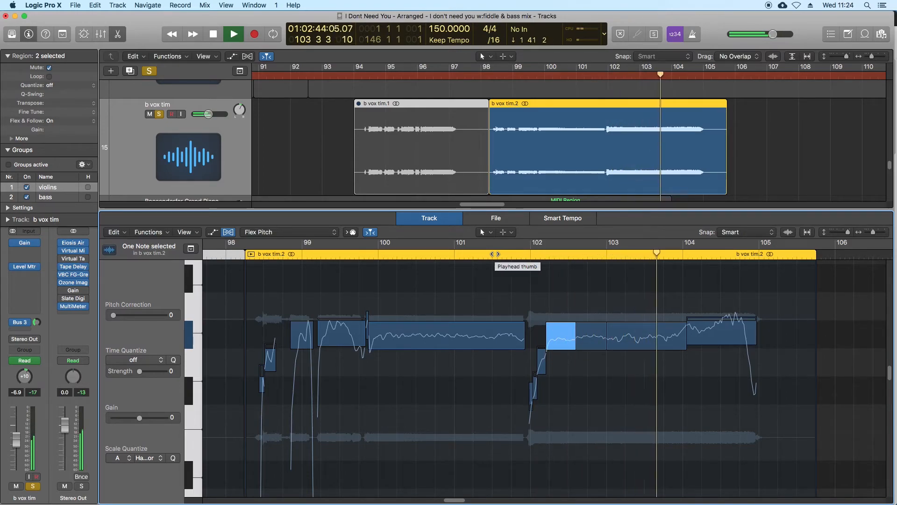
pyautogui.press('space')
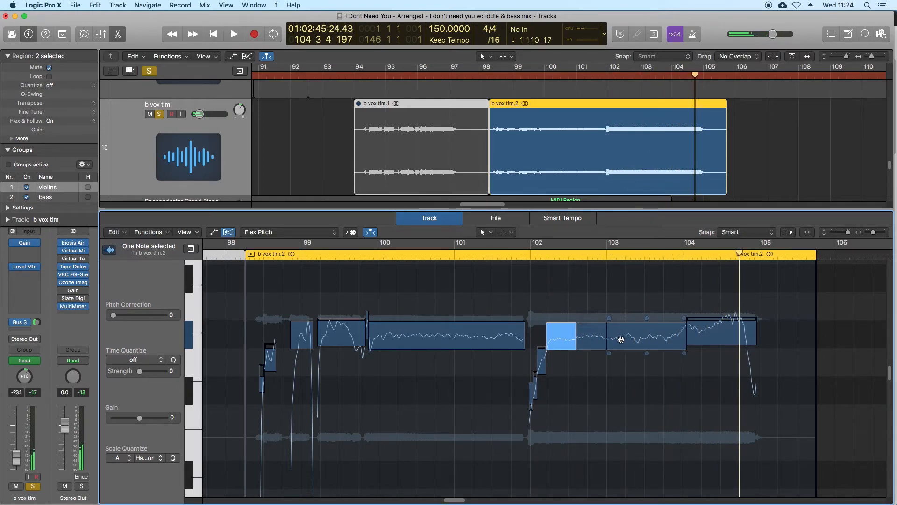
# Split a short note off the start of the note after bar 103 with the Scissors Tool and return to the Pointer Tool
pyautogui.press('t')
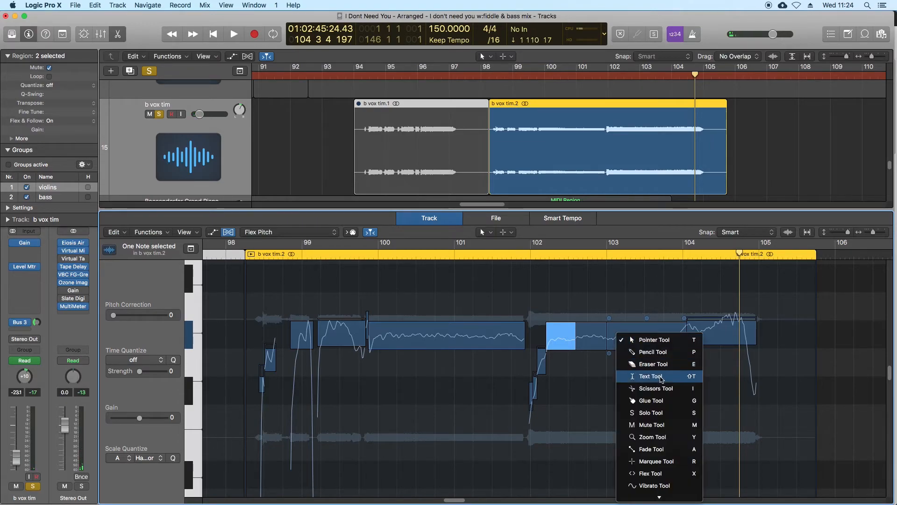
pyautogui.click(666, 388)
pyautogui.click(625, 333)
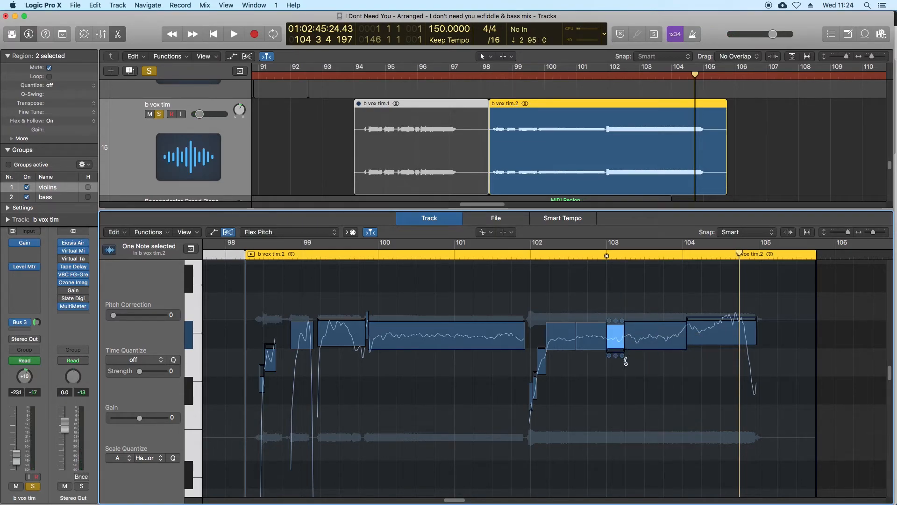
pyautogui.press('t')
pyautogui.press('t')
# Raise the fine pitch of the new short note at bar 103 level with its neighbours and play back the passage
pyautogui.moveTo(615, 323); pyautogui.dragTo(616, 322)
pyautogui.doubleClick(520, 256)
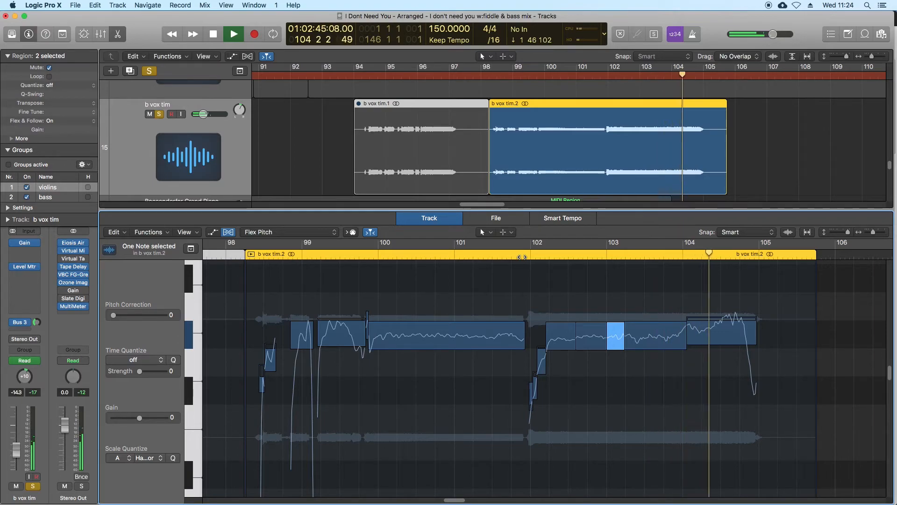
pyautogui.press('space')
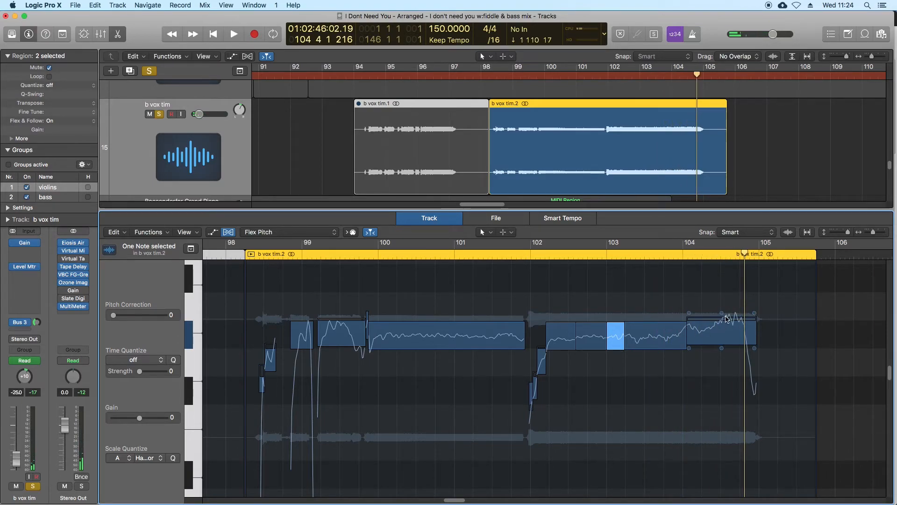
# Set the fine pitch of the last note after bar 104 to 5 and play the passage from just before bar 103
pyautogui.click(727, 319)
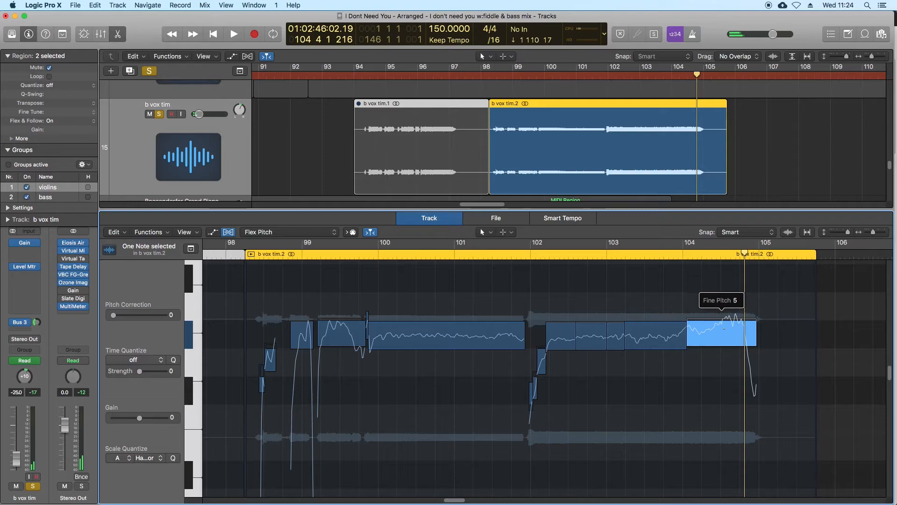
pyautogui.click(601, 260)
pyautogui.press('space')
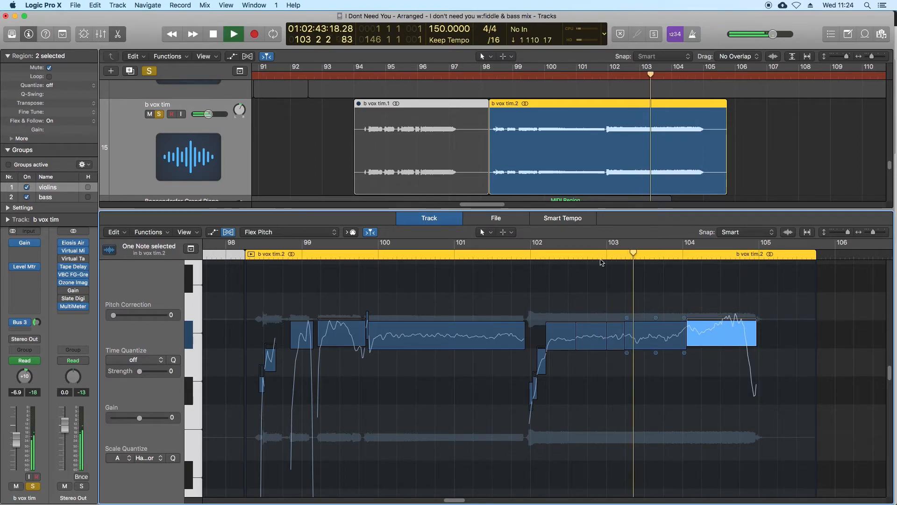
pyautogui.press('space')
# Split the last note midway between bars 104 and 105 with the Scissors Tool and return to the Pointer Tool
pyautogui.press('t')
pyautogui.click(713, 346)
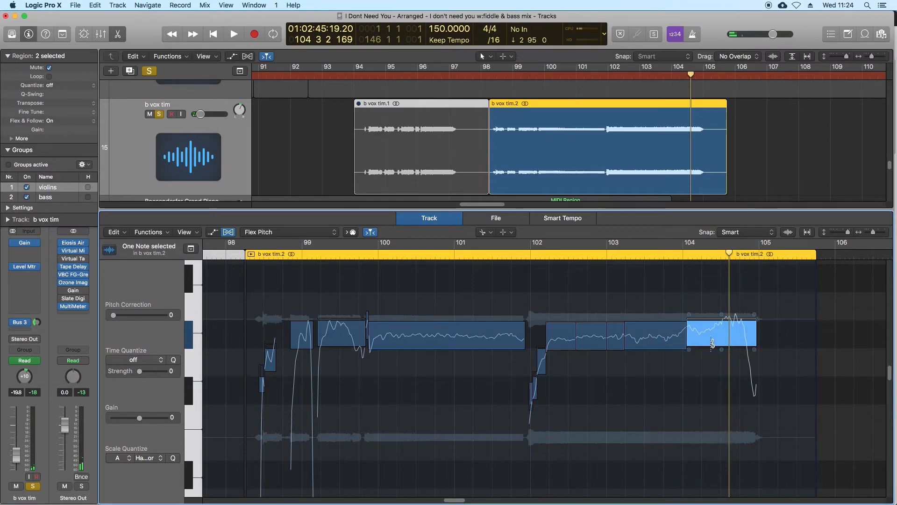
pyautogui.click(718, 334)
pyautogui.press('t')
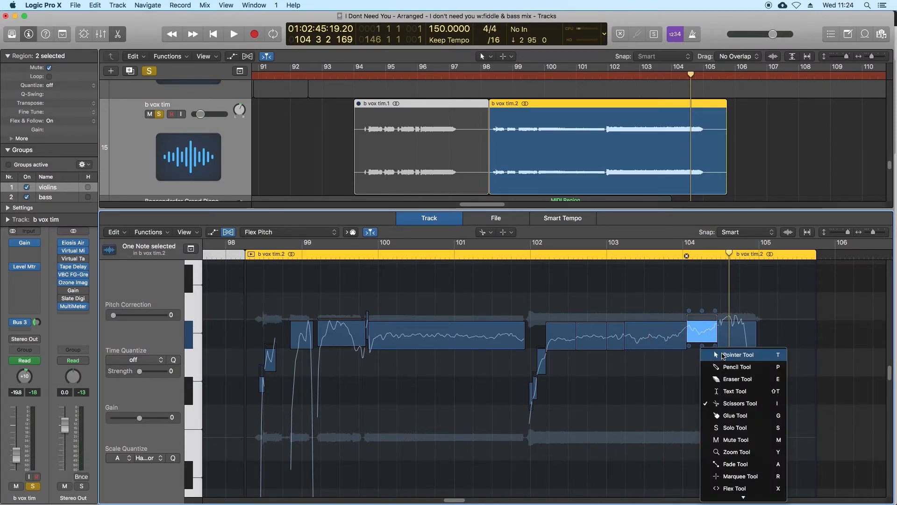
pyautogui.click(722, 355)
# Lower the fine pitch of the first half of the split note after bar 104 and play the phrase from bar 102
pyautogui.moveTo(704, 312)
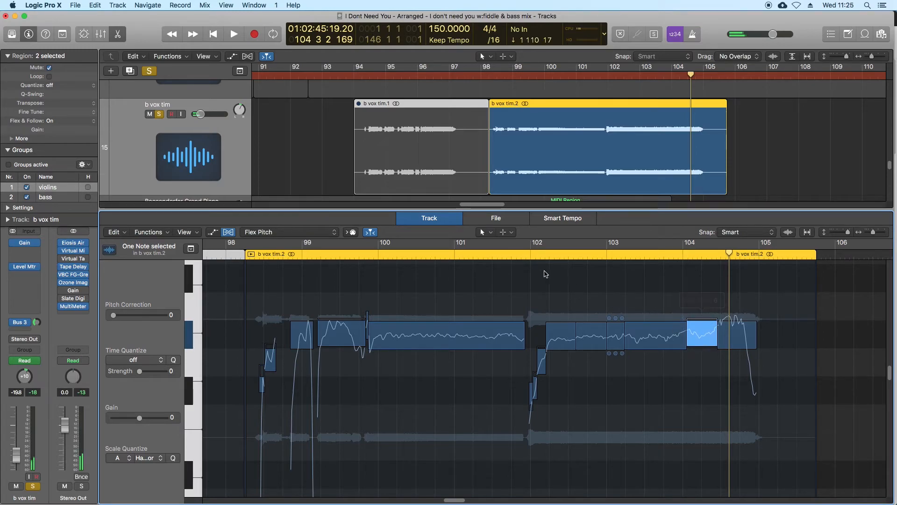
pyautogui.doubleClick(529, 255)
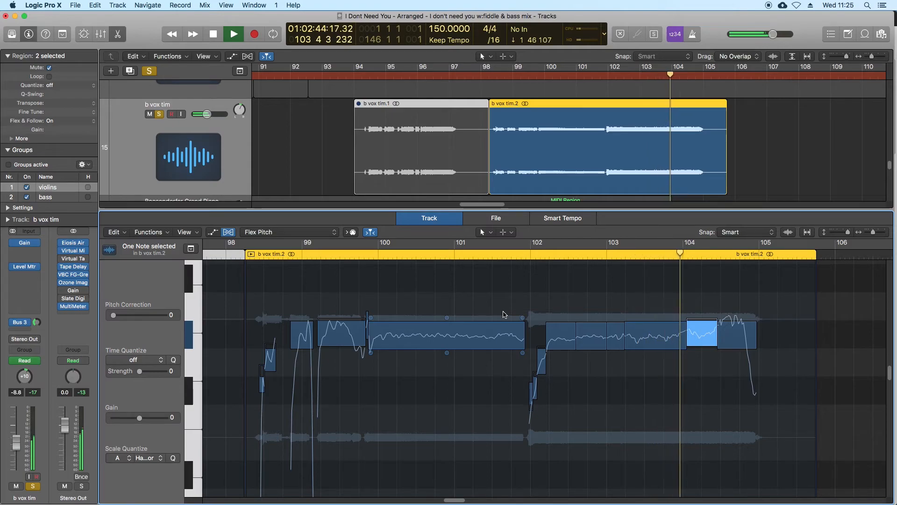
pyautogui.moveTo(700, 315)
pyautogui.press('space')
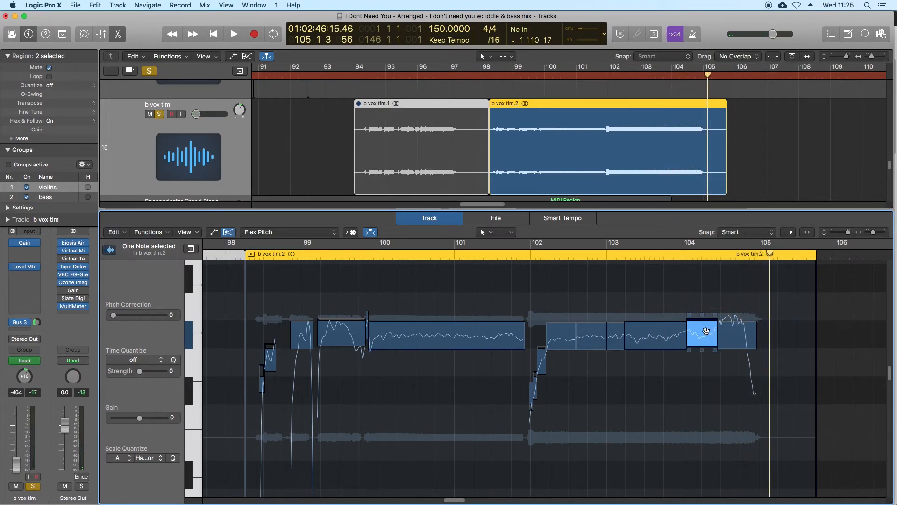
pyautogui.moveTo(705, 351)
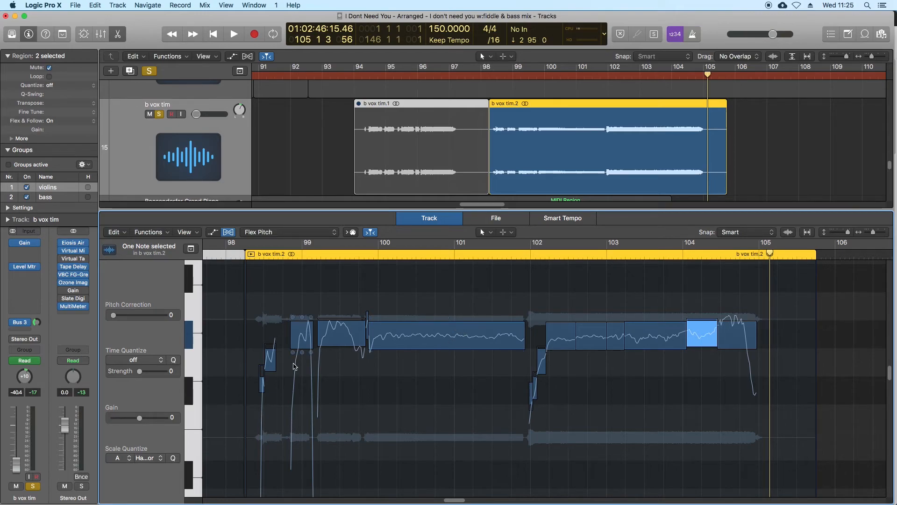
# Lower the fine pitch of the short note midway between bars 98 and 99, and play b vox tim.2 from its start
pyautogui.moveTo(303, 321)
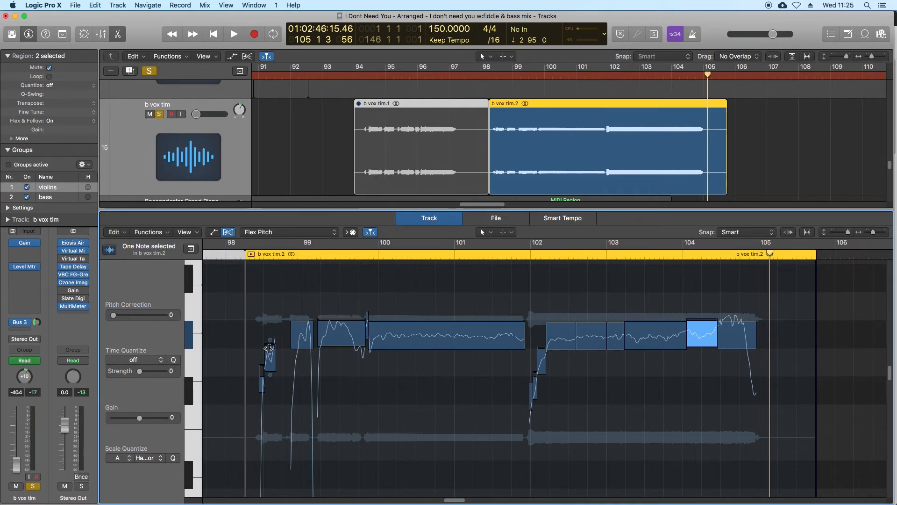
pyautogui.click(269, 348)
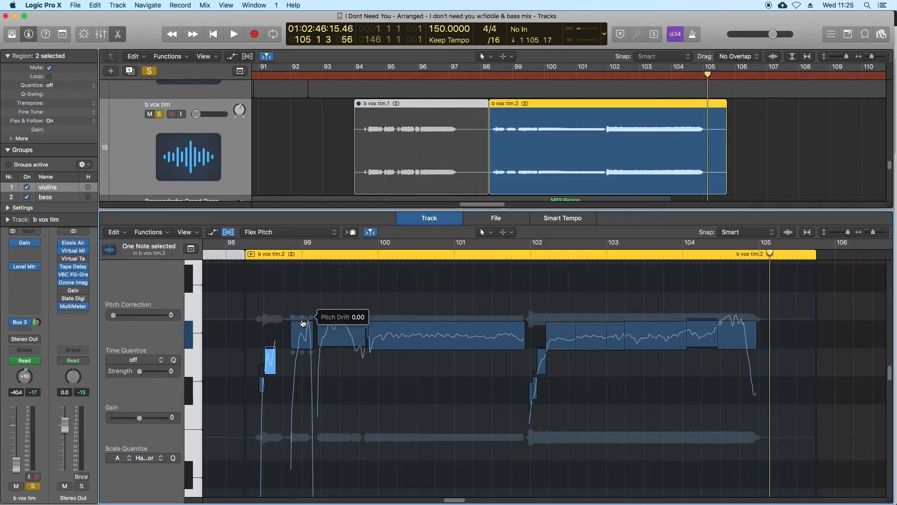
pyautogui.click(302, 327)
pyautogui.moveTo(343, 318)
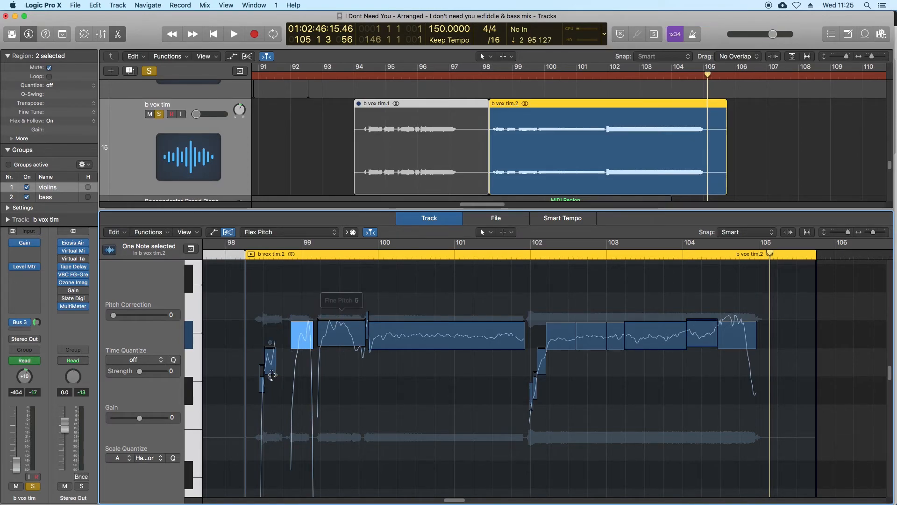
pyautogui.click(252, 257)
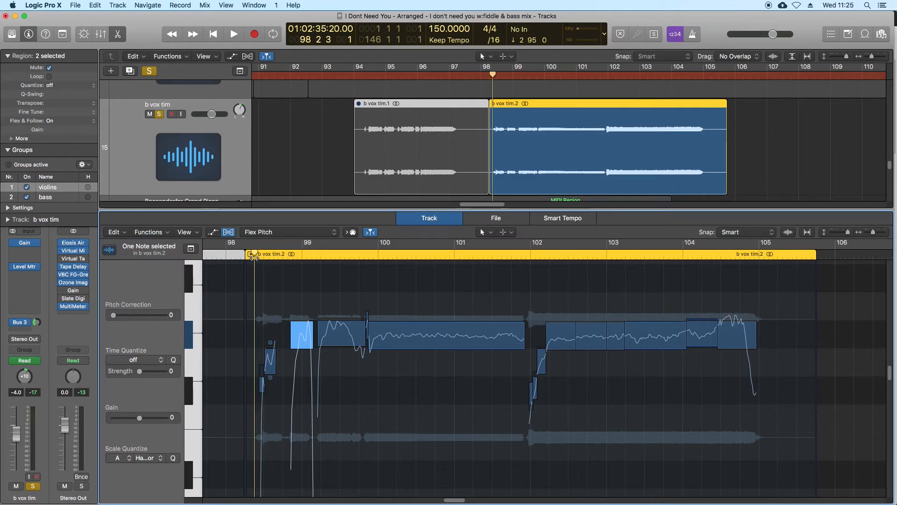
pyautogui.press('space')
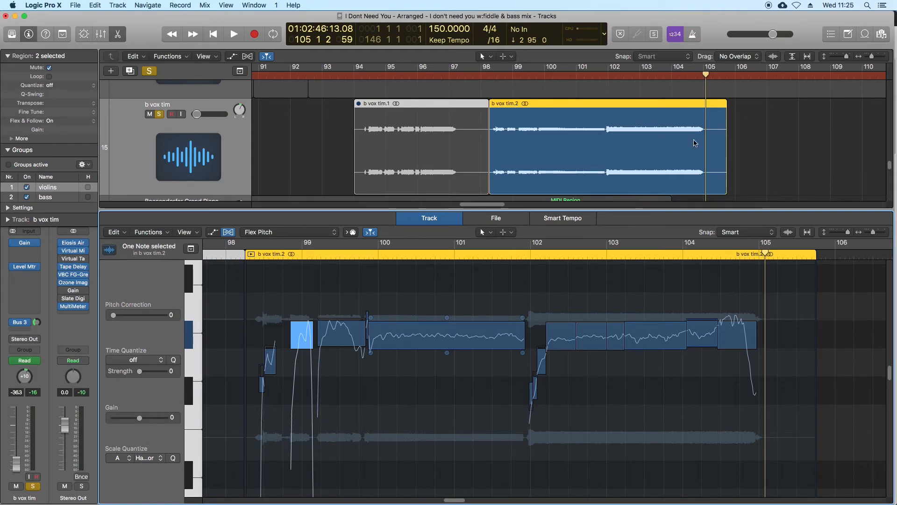
# Turn off solo on the b vox tim track and close the pitch editor to show the full track arrangement
pyautogui.scroll(-4, 701, 142)
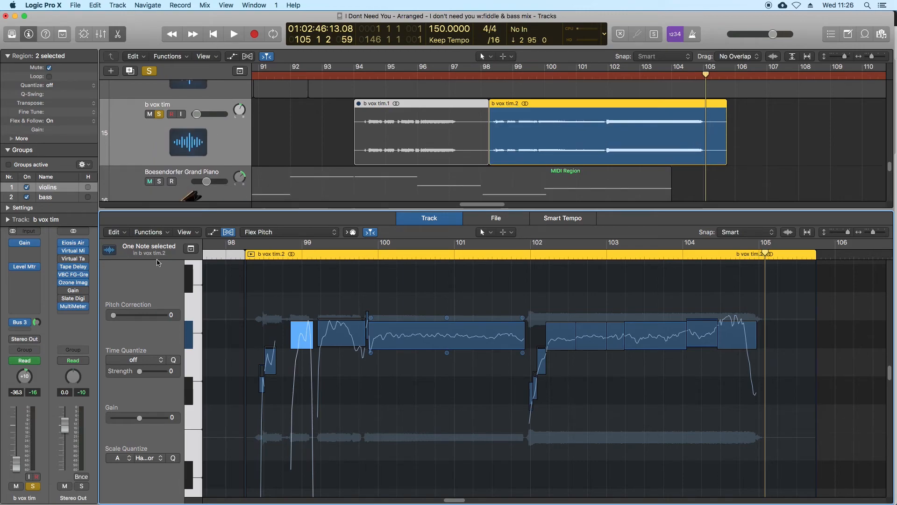
pyautogui.press('x')
pyautogui.click(35, 486)
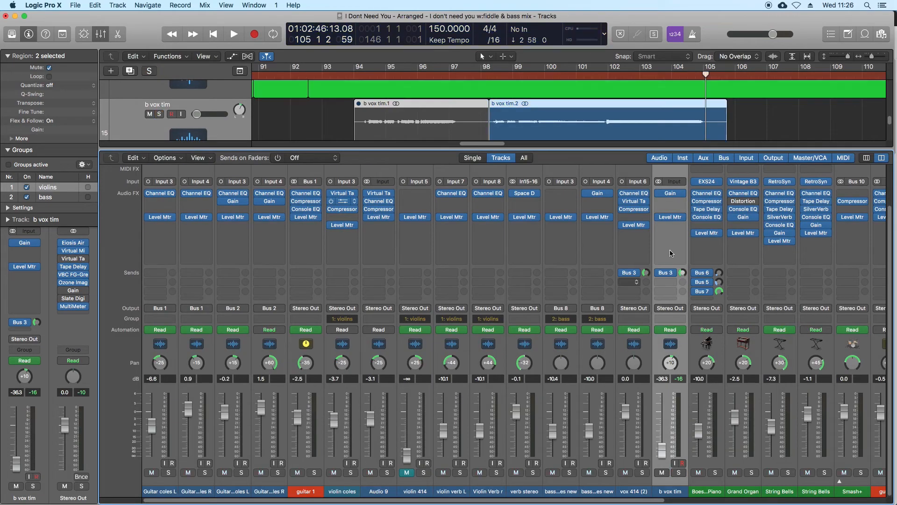
pyautogui.press('x')
pyautogui.scroll(5, 587, 187)
pyautogui.scroll(1, 587, 191)
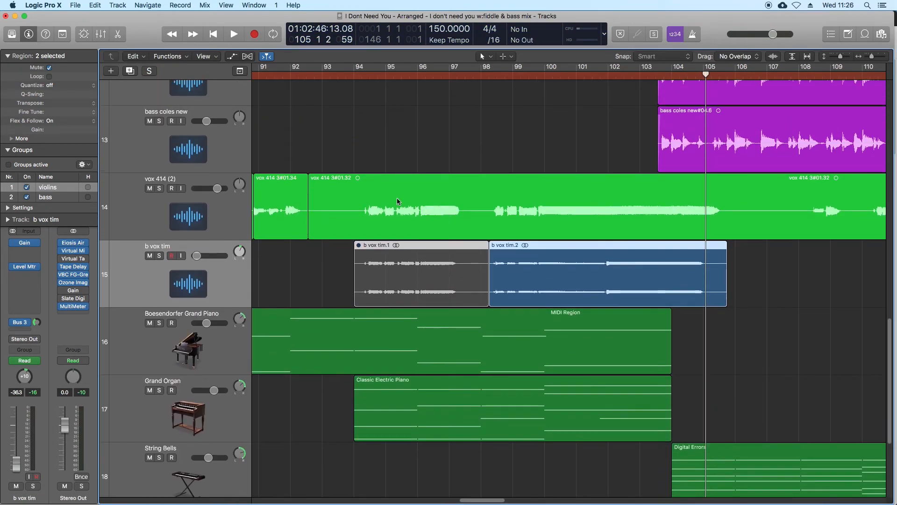
# Solo the vox 414 (2) and b vox tim tracks and play both vocals together from bar 97
pyautogui.click(159, 189)
pyautogui.click(159, 256)
pyautogui.click(457, 75)
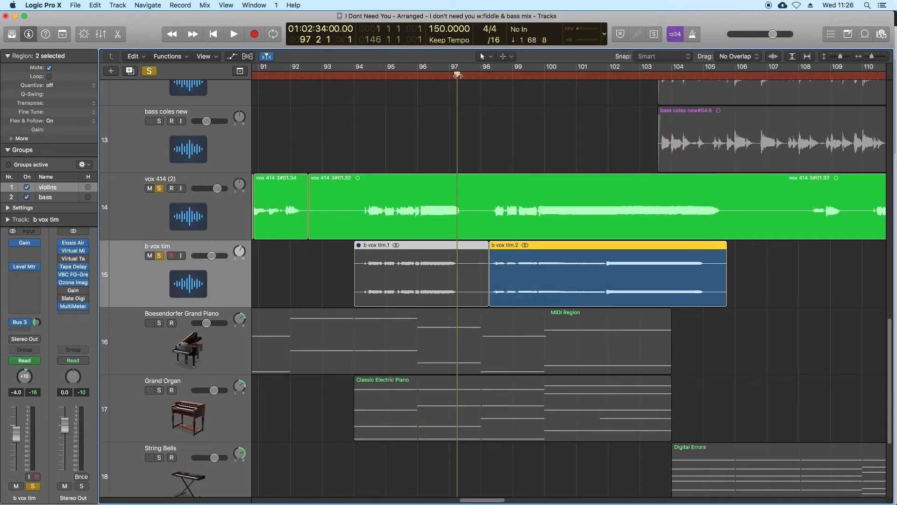
pyautogui.press('space')
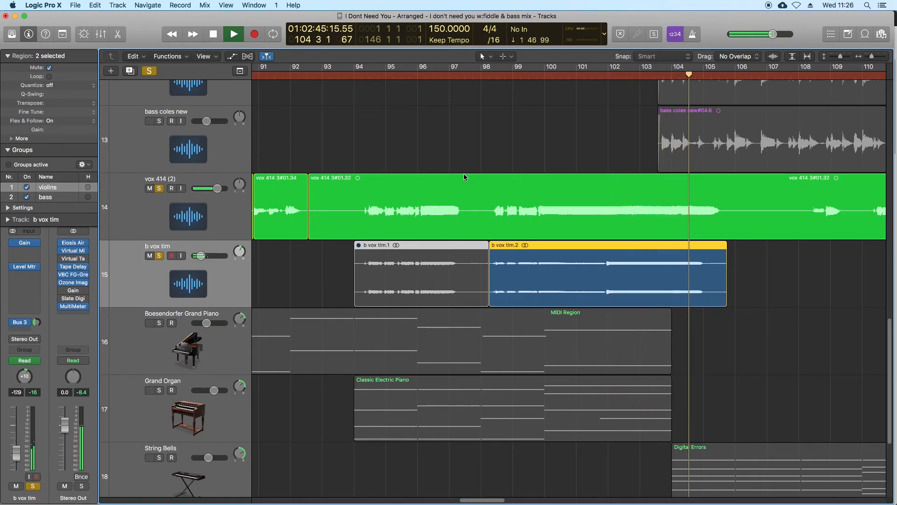
pyautogui.press('space')
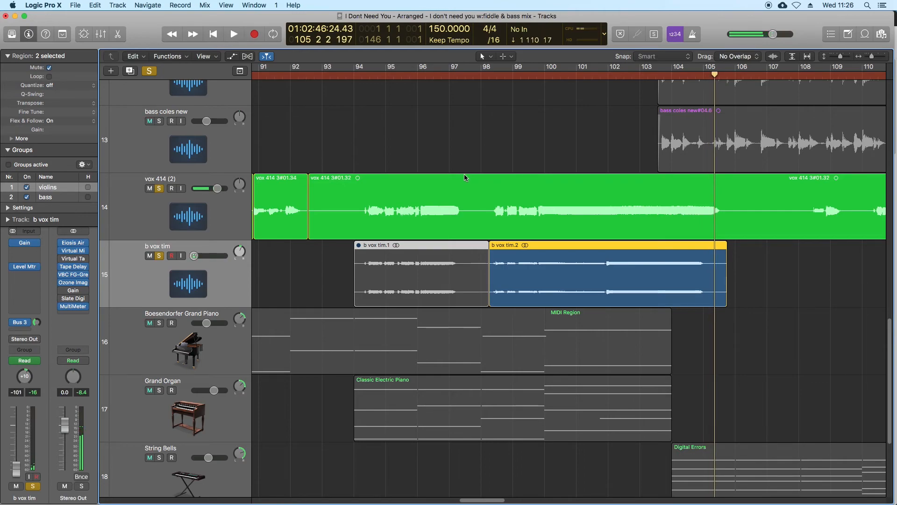
# Deselect the b vox tim regions, turn off solo on both vocal tracks and fit the whole song in view
pyautogui.click(757, 266)
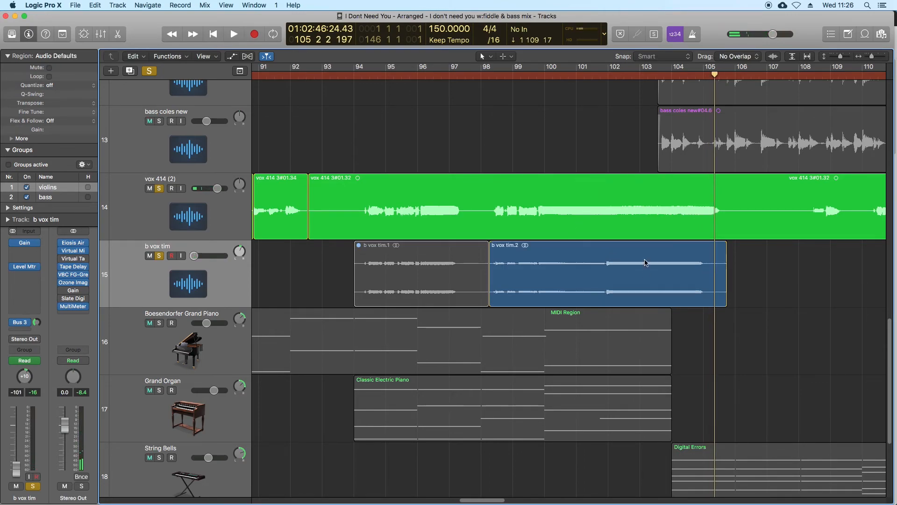
pyautogui.click(160, 189)
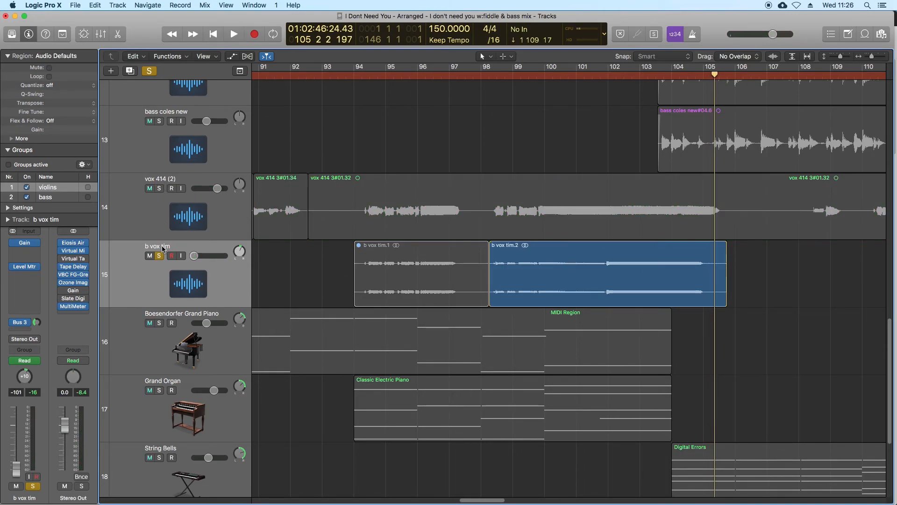
pyautogui.click(159, 256)
pyautogui.press('super+Left')
pyautogui.press('z')
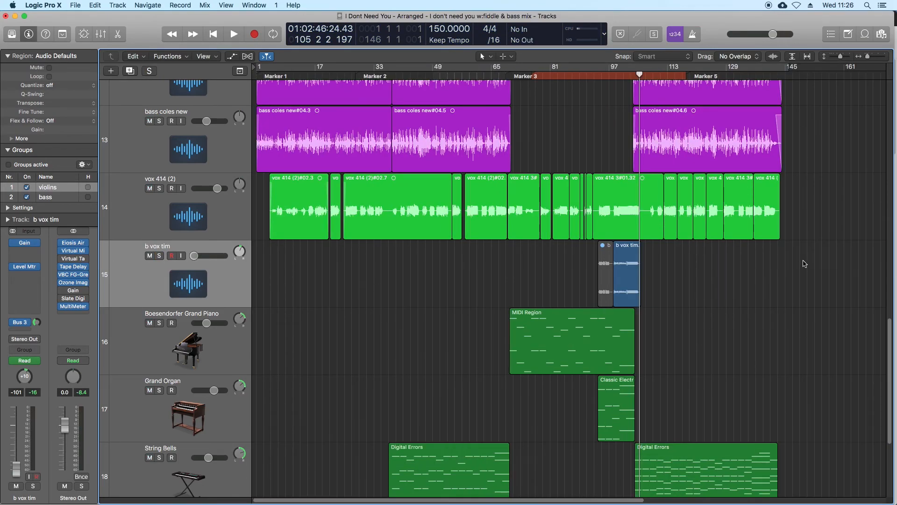
# Go through the vox 414 (2) regions one by one up to vox 414 3#01.32, and clear the selection
pyautogui.click(308, 209)
pyautogui.click(359, 219)
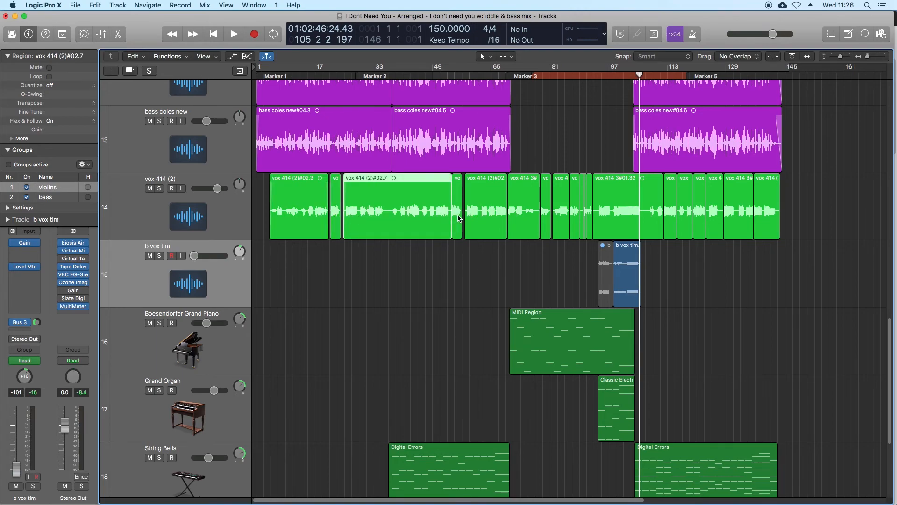
pyautogui.click(482, 212)
pyautogui.click(531, 214)
pyautogui.click(545, 214)
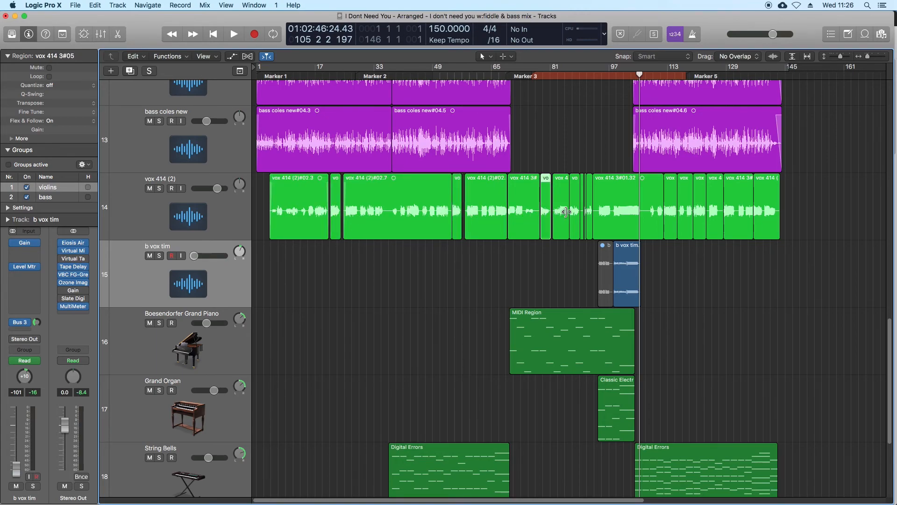
pyautogui.click(565, 213)
pyautogui.click(575, 212)
pyautogui.click(626, 209)
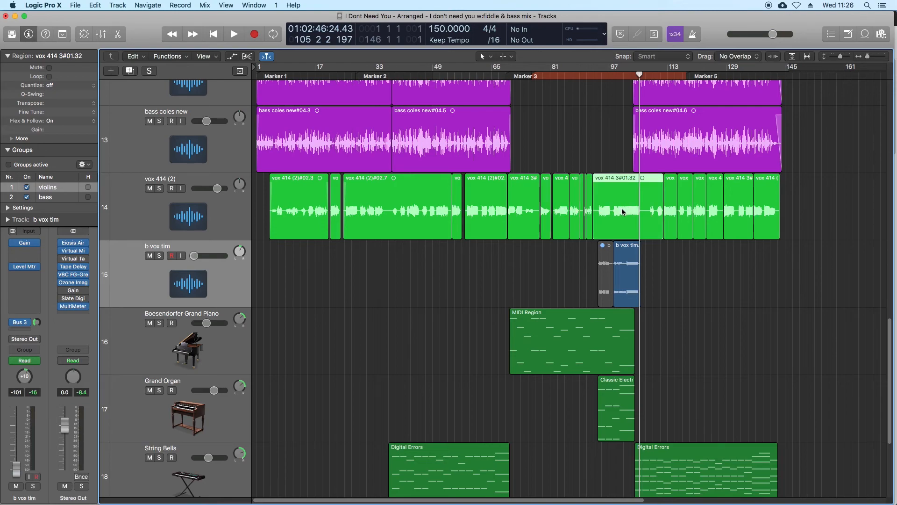
pyautogui.click(739, 309)
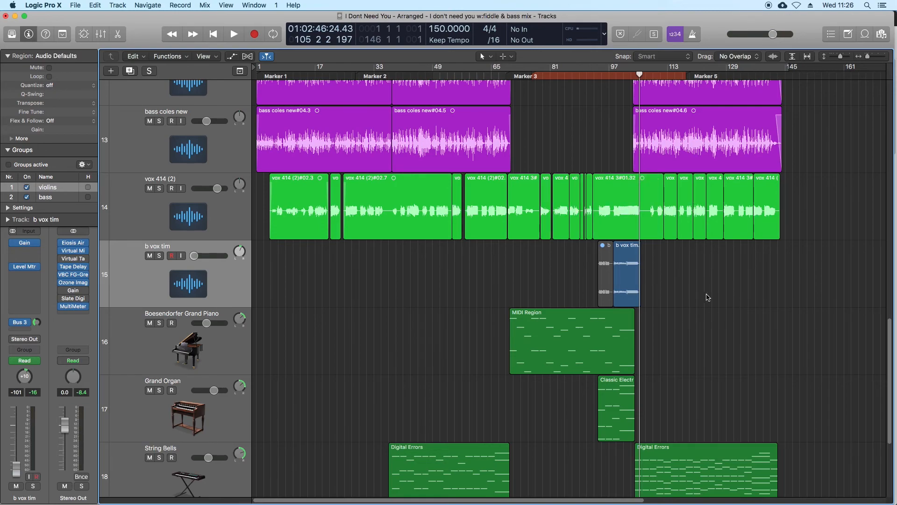
# Examine the vox 414 (2) and b vox tim waveforms up close around bars 89 to 119, then zoom back out
pyautogui.moveTo(820, 335); pyautogui.dragTo(264, 113)
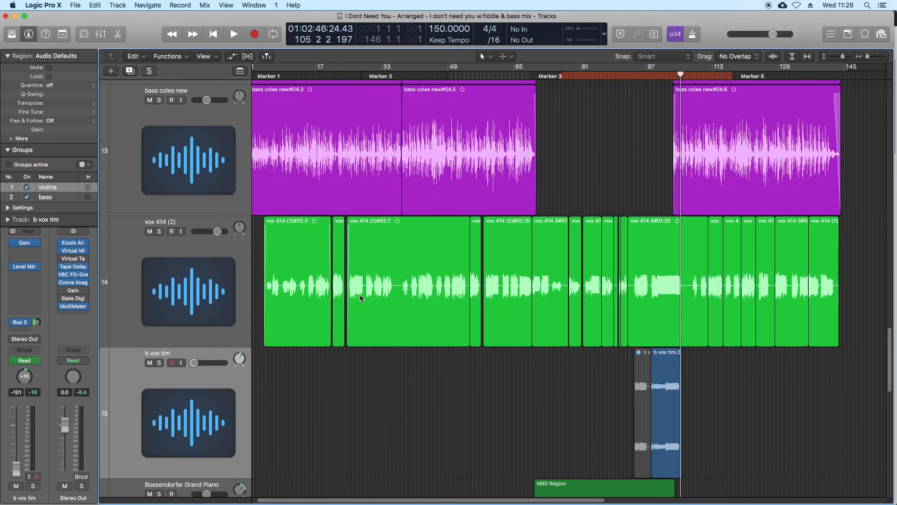
pyautogui.keyDown('ctrl'); pyautogui.keyDown('alt'); pyautogui.click(424, 266); pyautogui.keyUp('alt'); pyautogui.keyUp('ctrl')
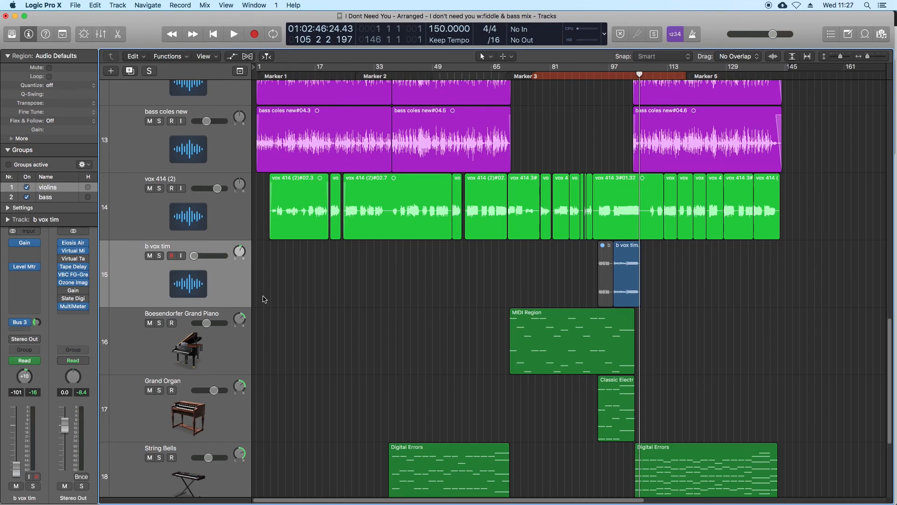
pyautogui.moveTo(530, 167); pyautogui.dragTo(753, 367)
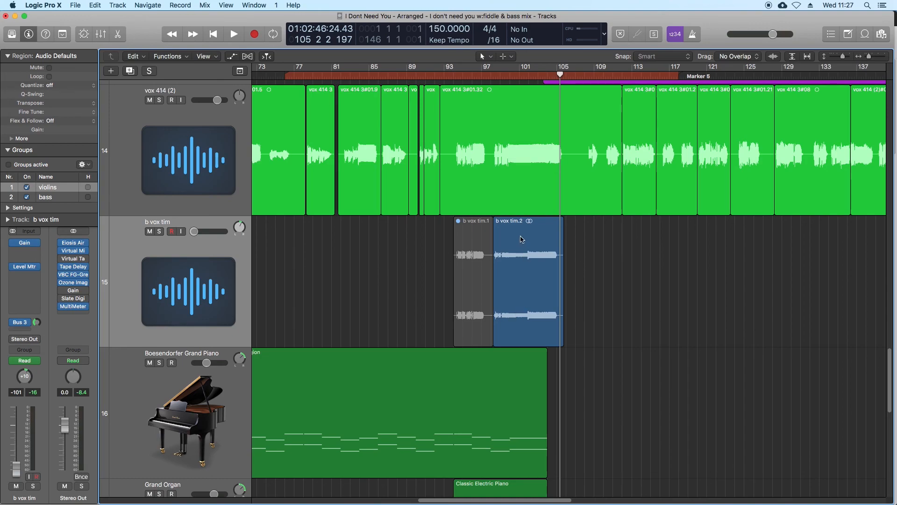
pyautogui.moveTo(695, 403); pyautogui.dragTo(397, 203)
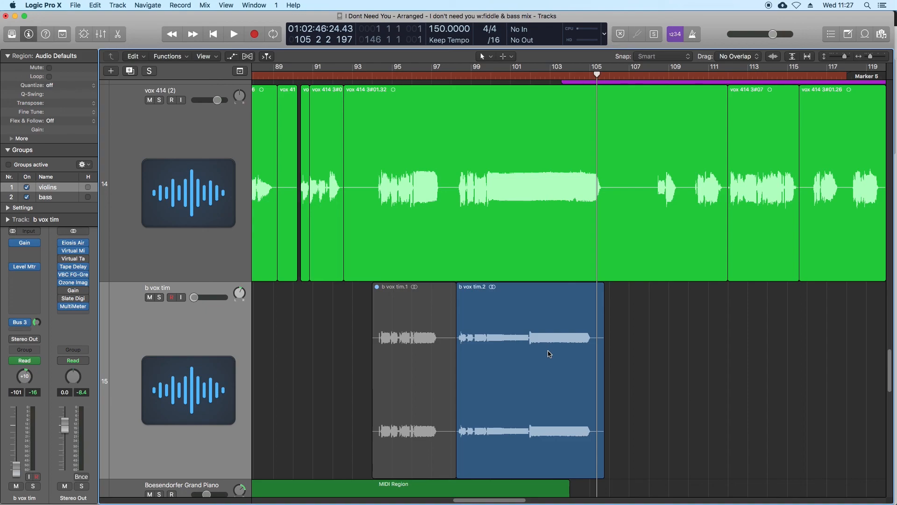
pyautogui.keyDown('ctrl'); pyautogui.keyDown('alt'); pyautogui.click(636, 371); pyautogui.keyUp('alt'); pyautogui.keyUp('ctrl')
pyautogui.keyDown('ctrl'); pyautogui.keyDown('alt'); pyautogui.click(637, 373); pyautogui.keyUp('alt'); pyautogui.keyUp('ctrl')
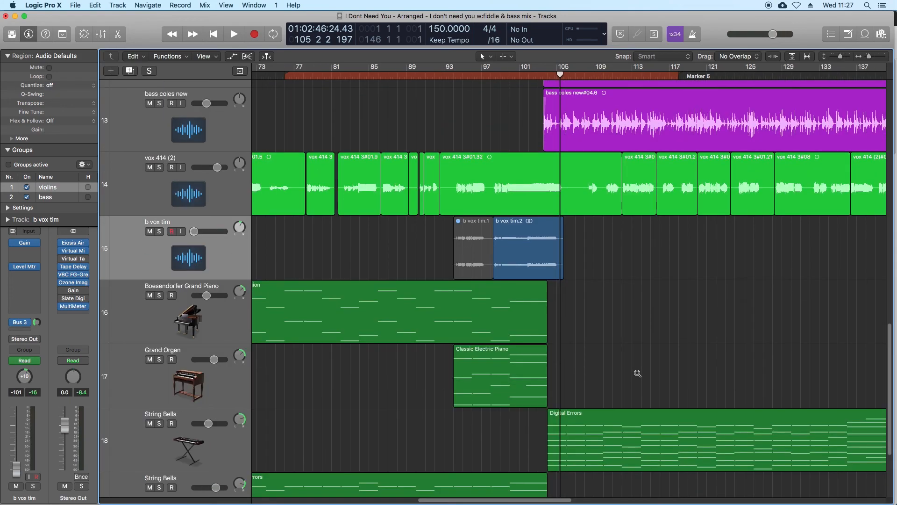